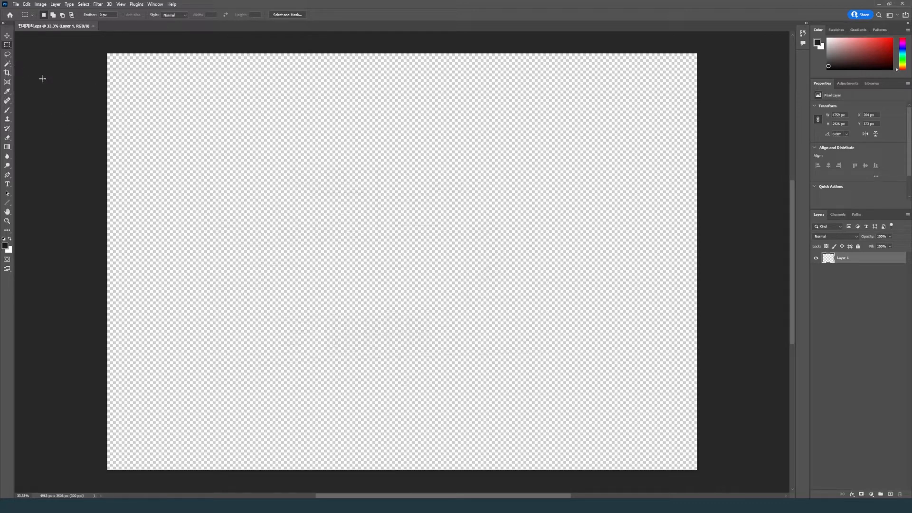
# Try selecting several closed areas of the opened EPS line drawing with the Magic Wand, and close the document.
pyautogui.click(7, 63)
pyautogui.click(317, 233)
pyautogui.click(398, 255)
pyautogui.click(385, 292)
pyautogui.click(388, 207)
pyautogui.click(322, 208)
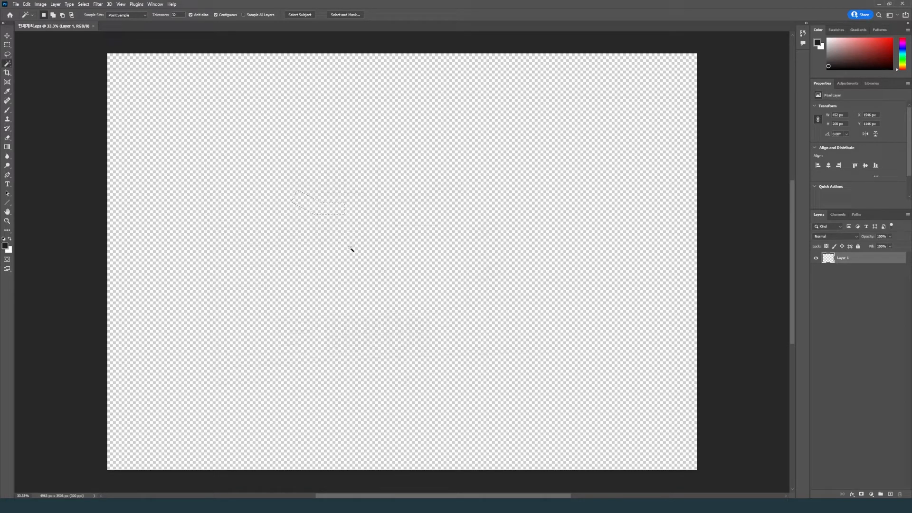
pyautogui.click(93, 26)
# Create a new landscape A3 print document, 420 x 297 mm at 300 ppi, and unlock its background layer.
pyautogui.click(15, 4)
pyautogui.click(21, 11)
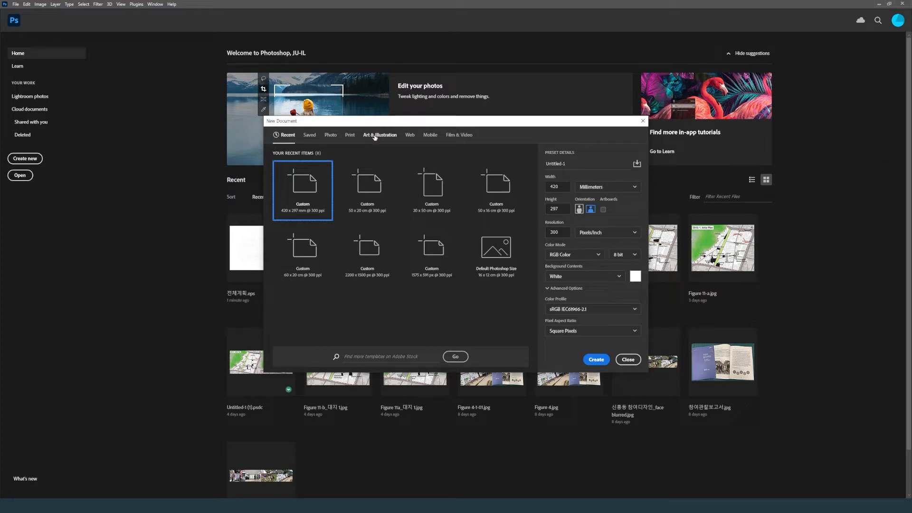
pyautogui.click(350, 138)
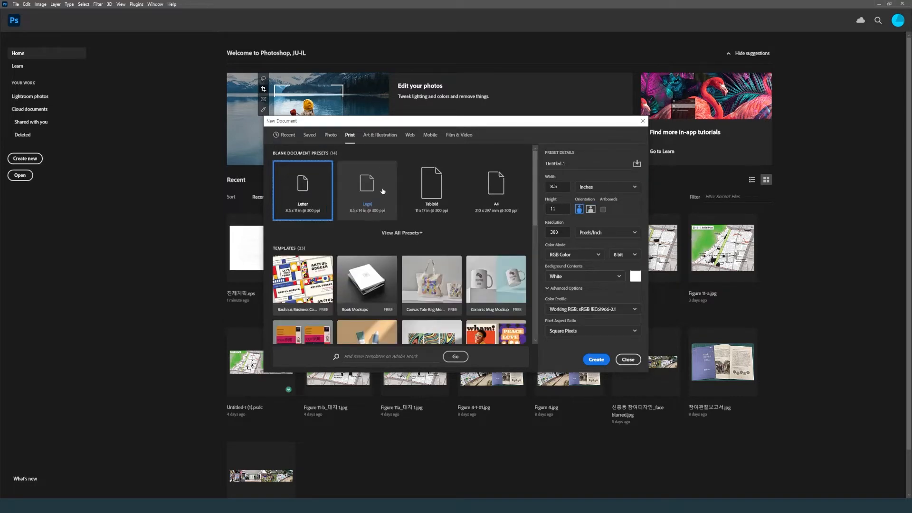
pyautogui.click(394, 233)
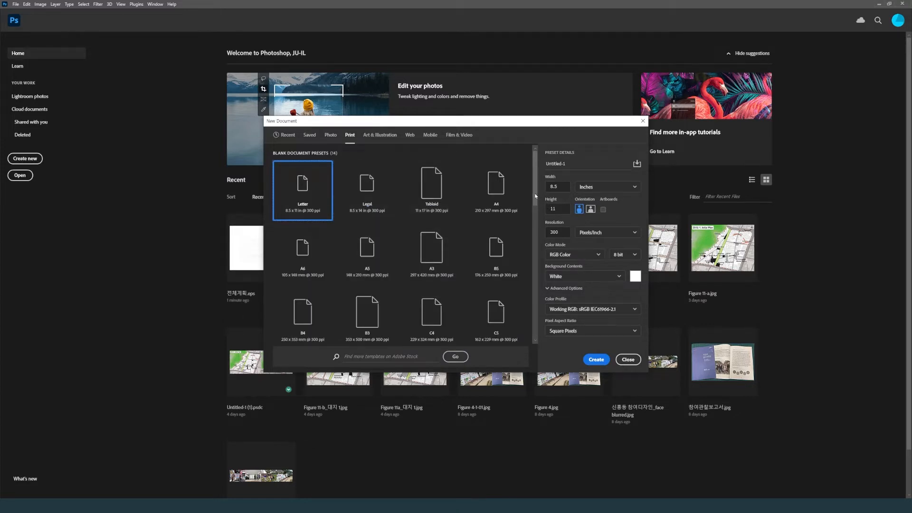
pyautogui.scroll(-1, 535, 196)
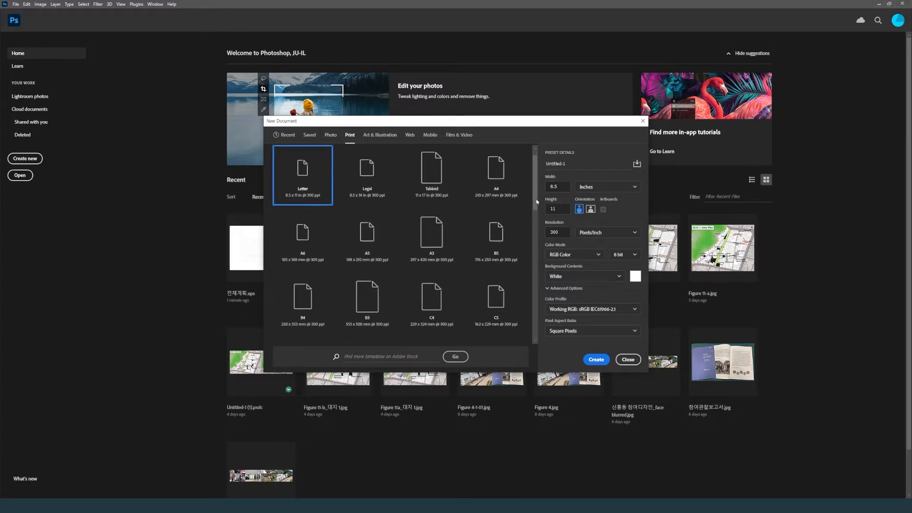
pyautogui.click(432, 225)
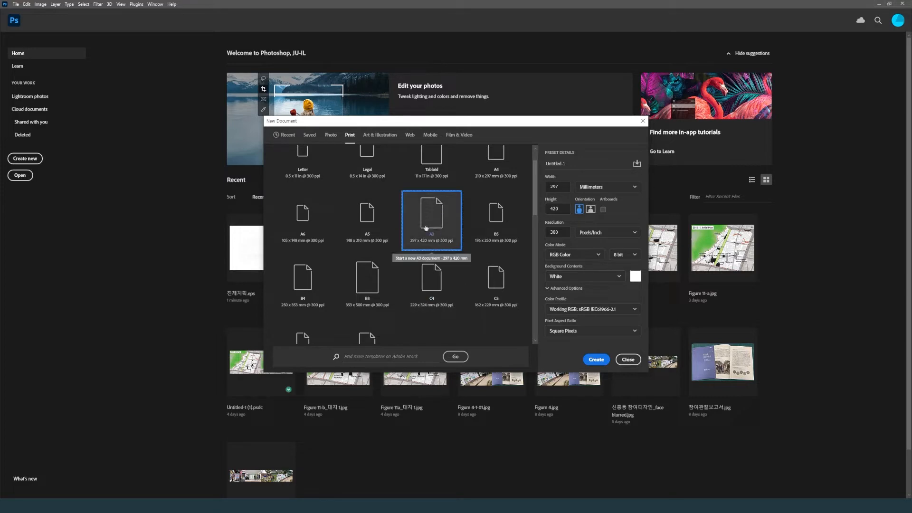
pyautogui.click(591, 211)
pyautogui.click(596, 360)
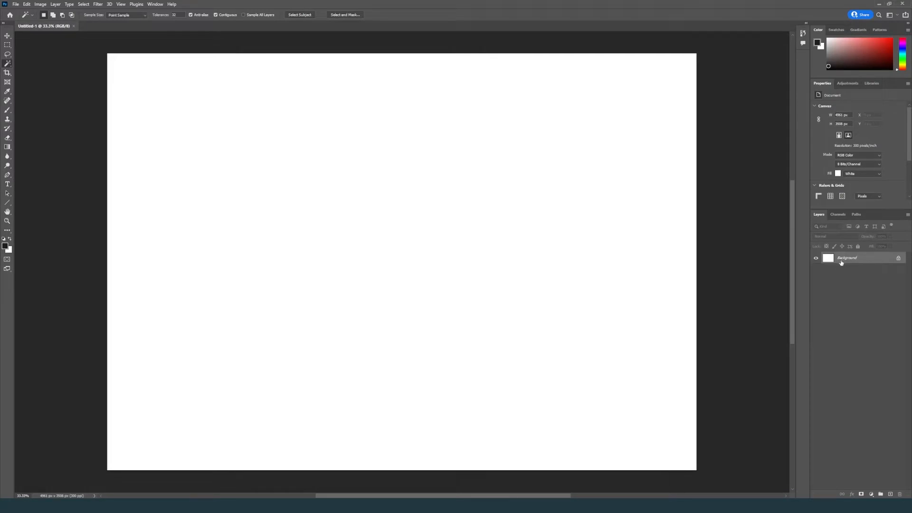
pyautogui.click(899, 258)
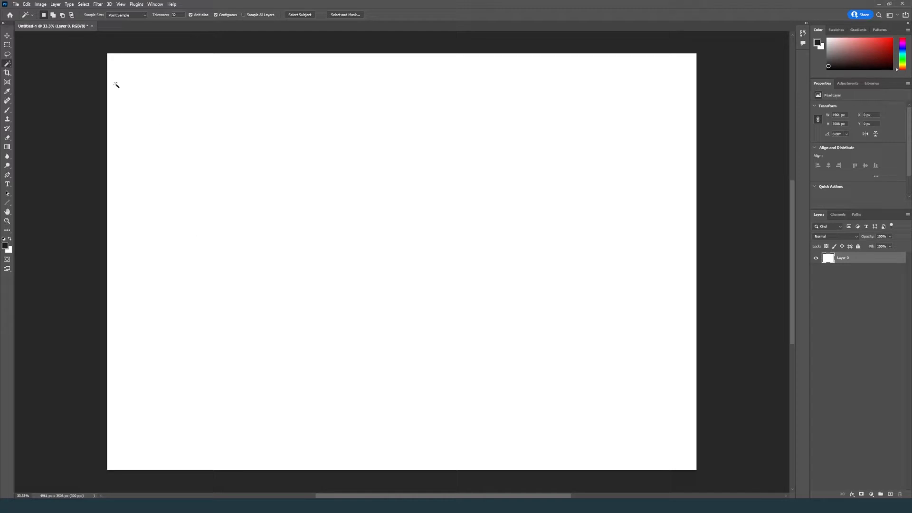
# Try placing the 전체계획 EPS file as a linked object, and remove it from the document again.
pyautogui.click(15, 4)
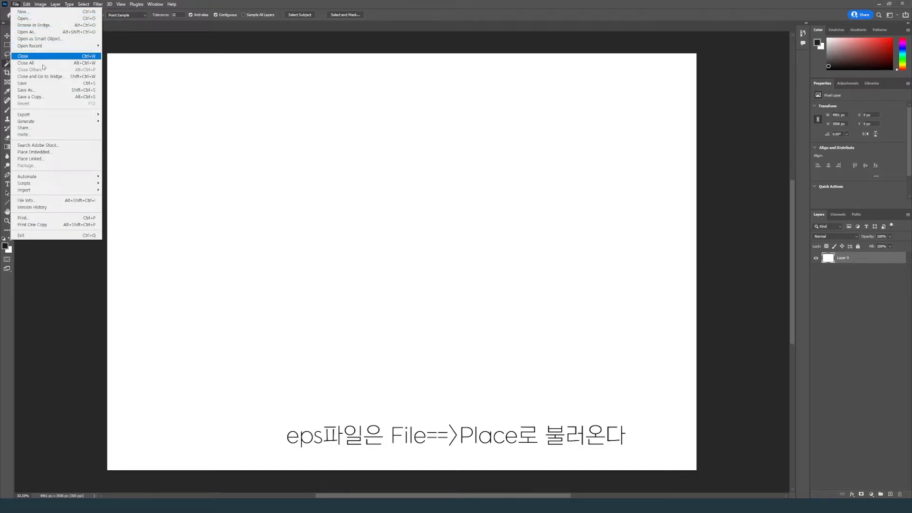
pyautogui.click(41, 160)
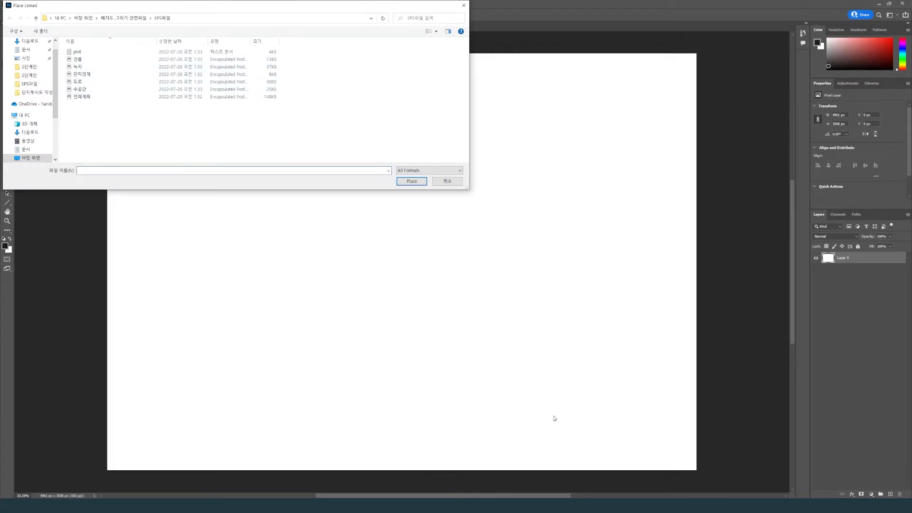
pyautogui.click(86, 97)
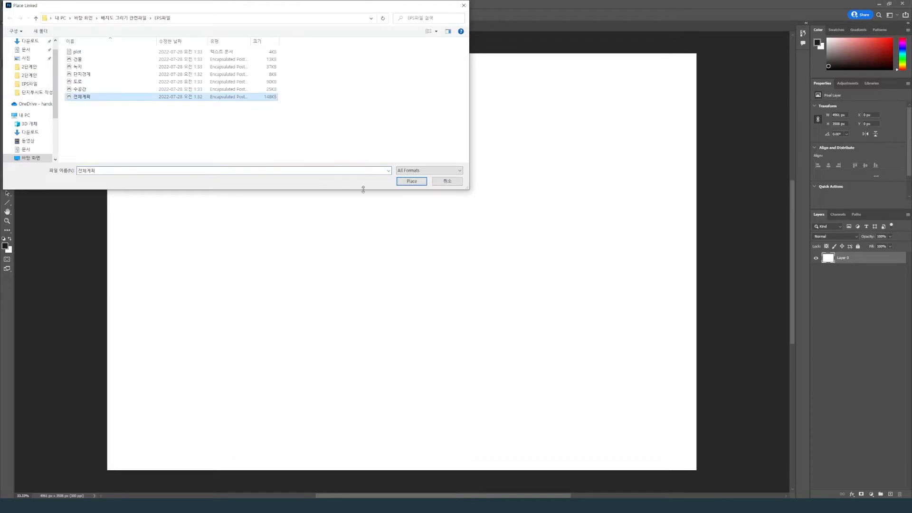
pyautogui.click(409, 183)
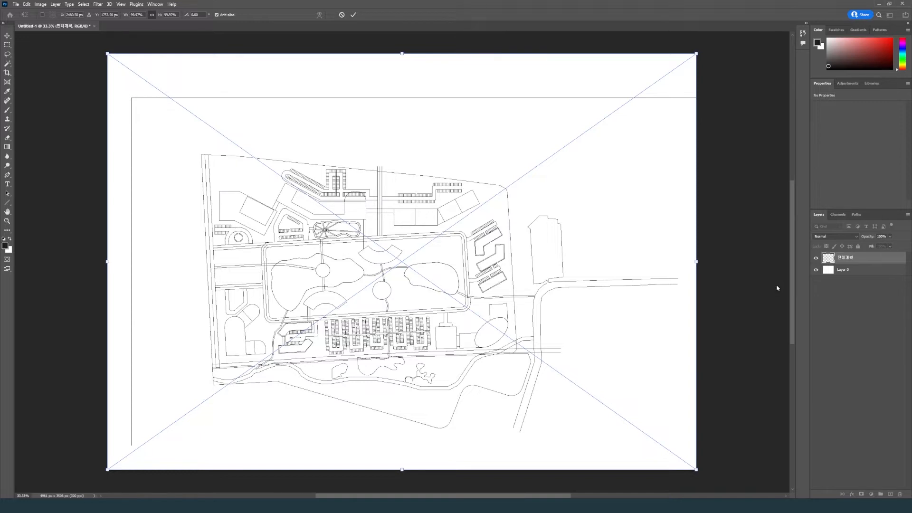
pyautogui.press('Escape')
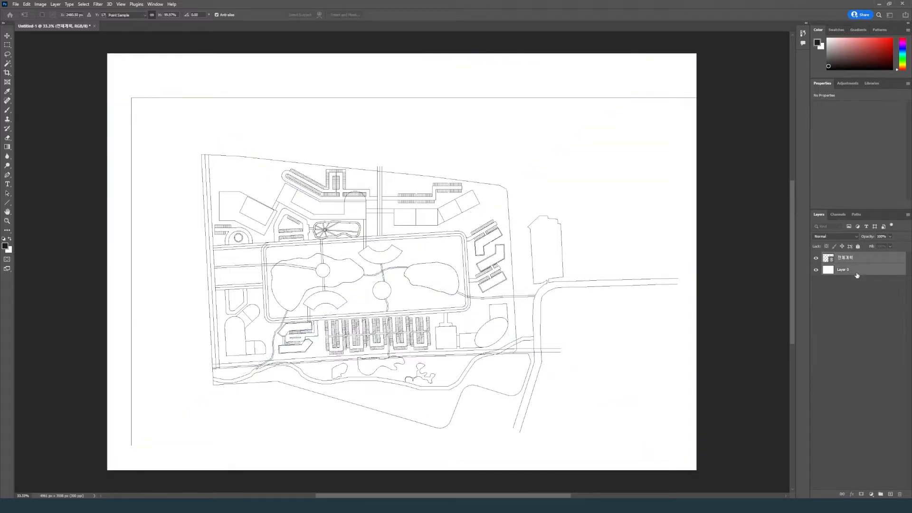
# Place the 건물 EPS file as a linked object at its original position on the canvas.
pyautogui.click(15, 4)
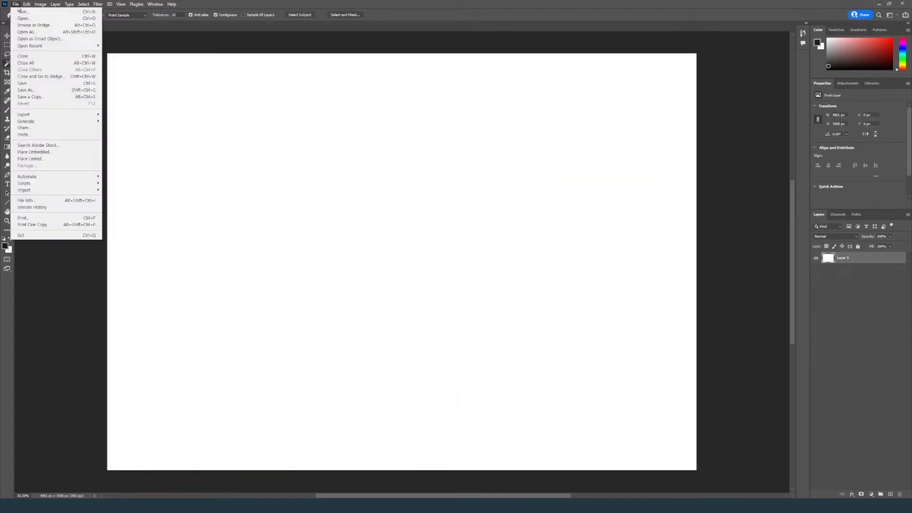
pyautogui.click(47, 158)
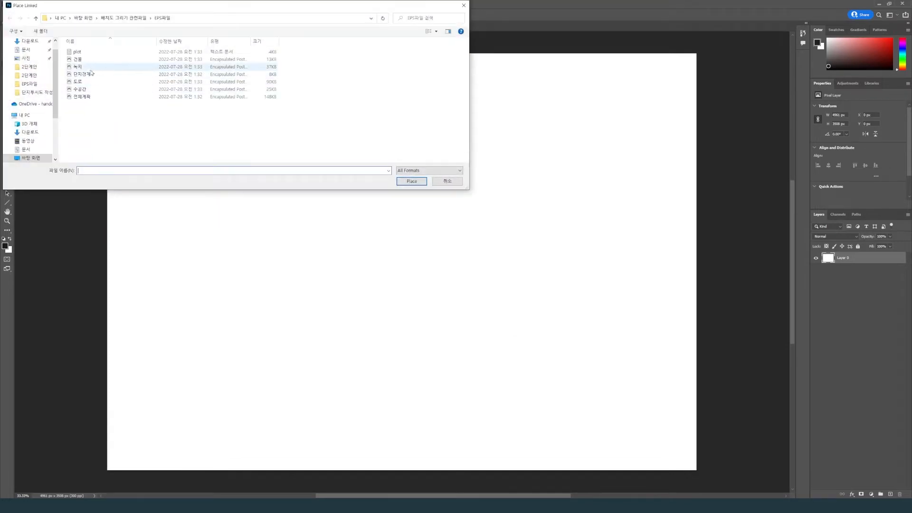
pyautogui.click(80, 60)
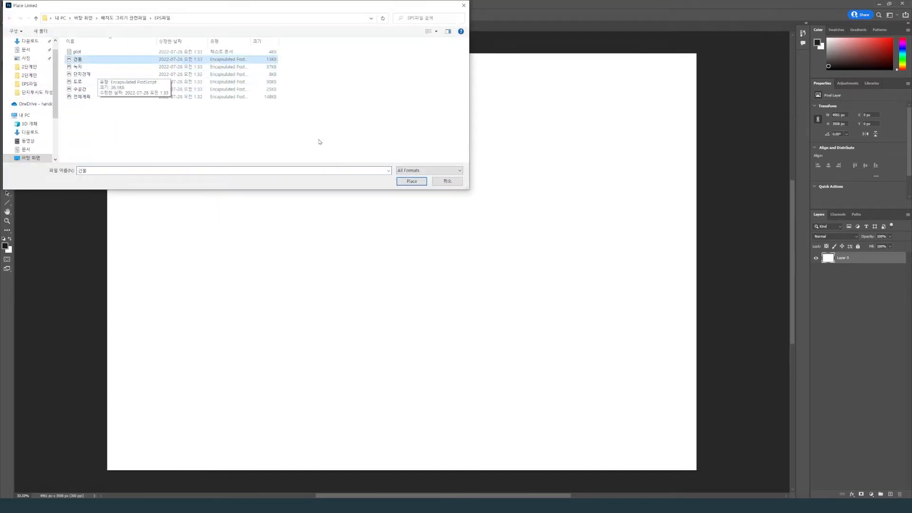
pyautogui.click(411, 181)
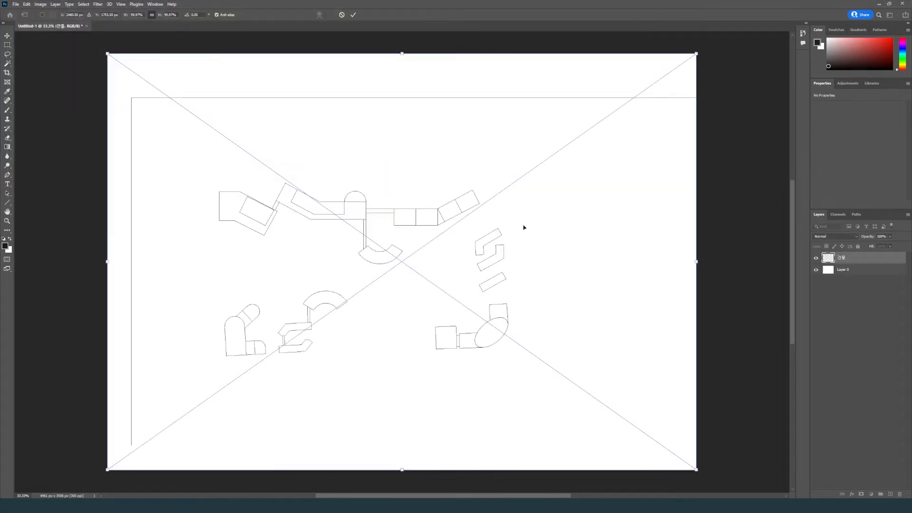
pyautogui.press('Return')
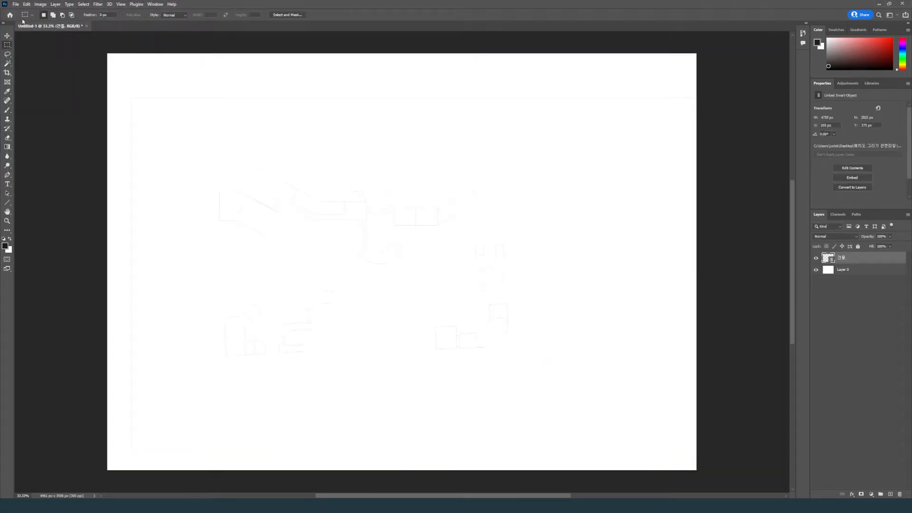
# Place the 녹지 EPS file as a linked object above the 건물 layer.
pyautogui.click(15, 4)
pyautogui.click(40, 164)
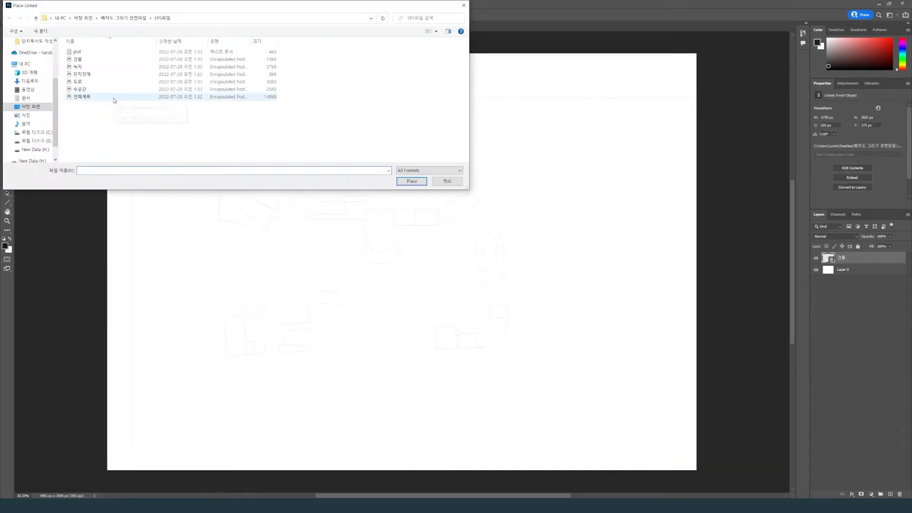
pyautogui.doubleClick(86, 67)
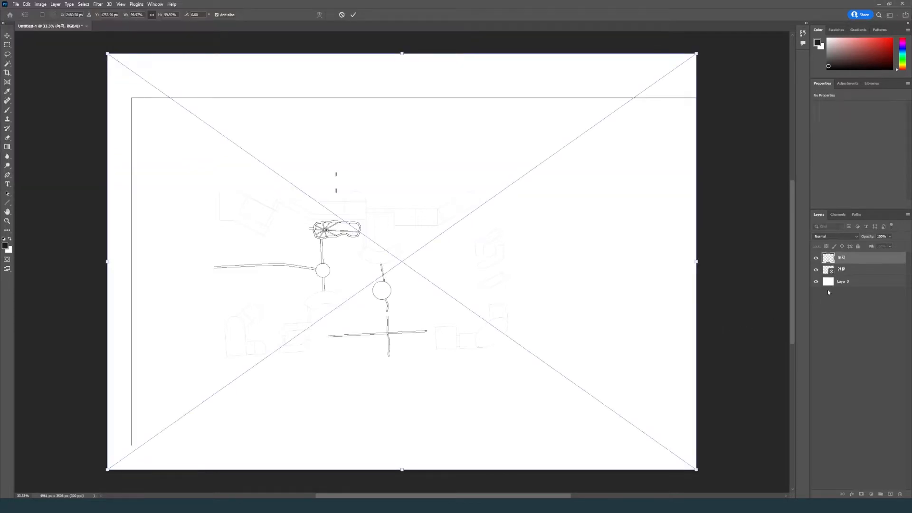
pyautogui.click(7, 45)
# Place the 단지경계 EPS file as a linked object above the 녹지 layer.
pyautogui.click(16, 4)
pyautogui.click(41, 164)
pyautogui.doubleClick(89, 75)
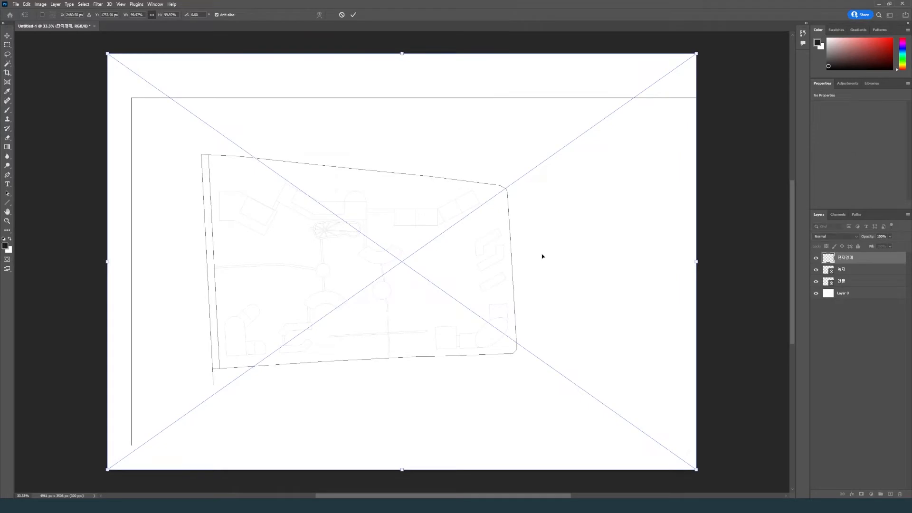
pyautogui.press('Return')
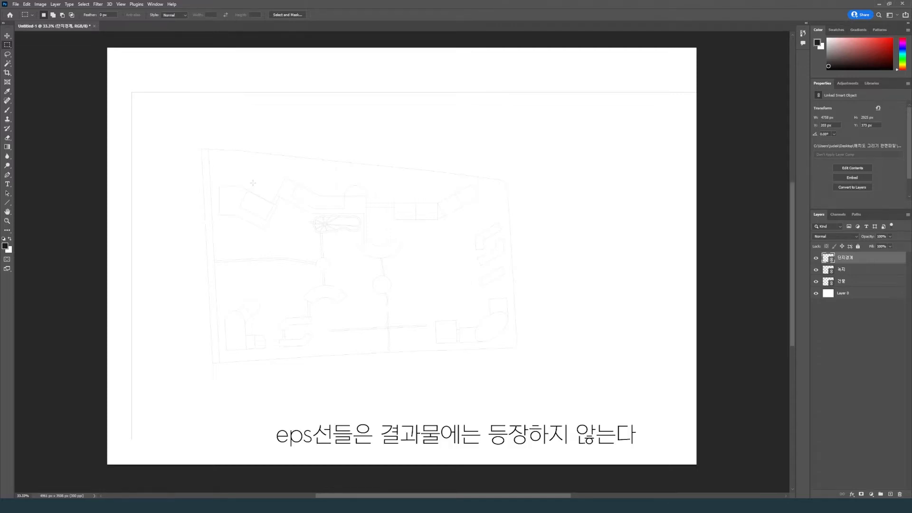
# Place the 도로 and 수공간 EPS files as linked objects above the 단지경계 layer.
pyautogui.click(79, 82)
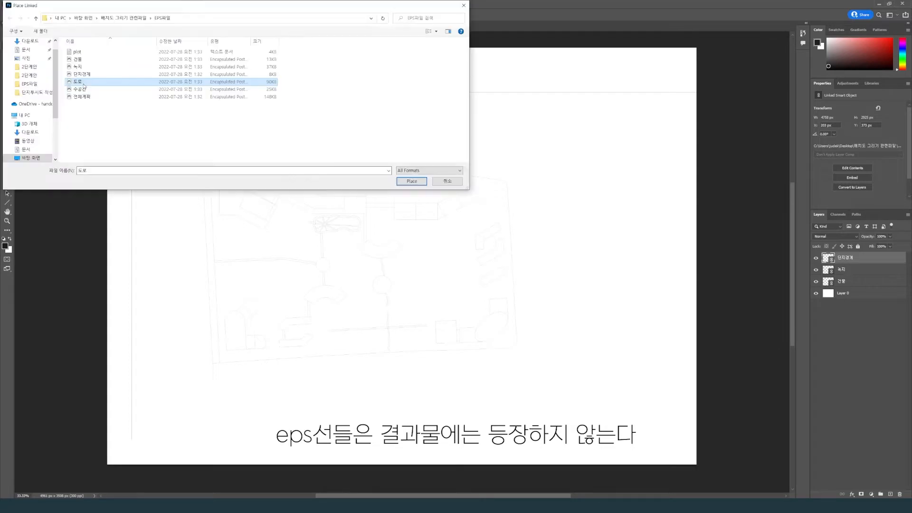
pyautogui.click(398, 183)
pyautogui.click(83, 90)
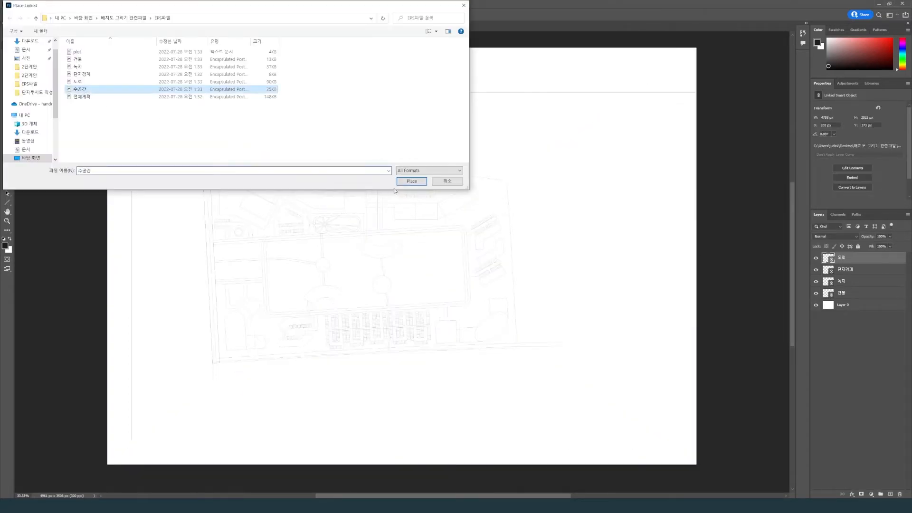
pyautogui.click(411, 181)
pyautogui.press('Return')
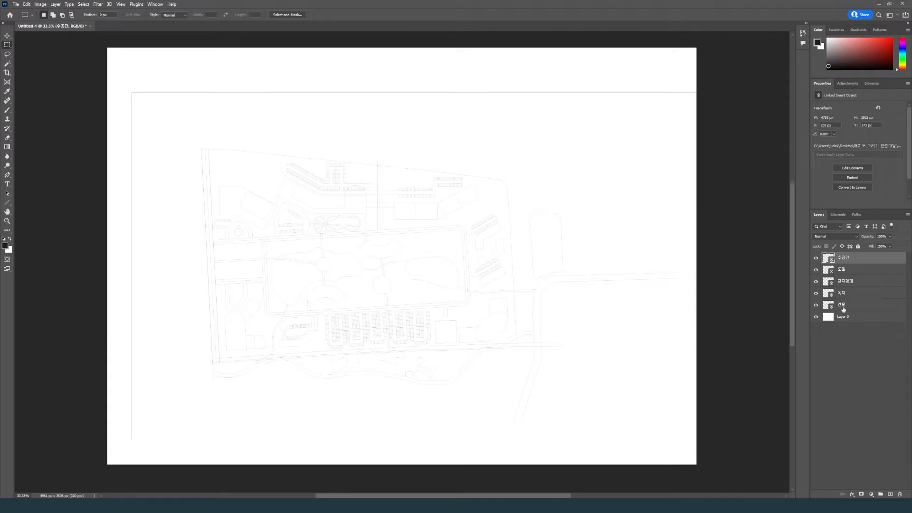
pyautogui.click(843, 308)
pyautogui.click(849, 294)
pyautogui.click(852, 282)
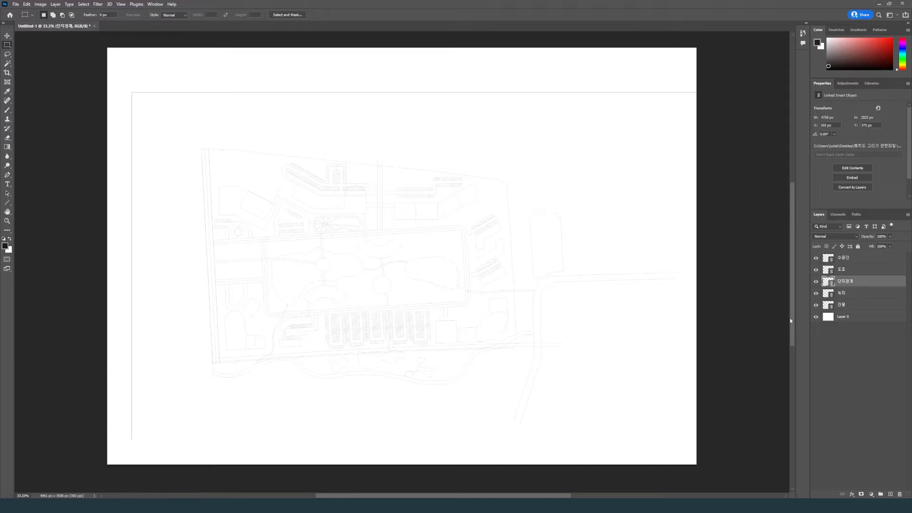
pyautogui.moveTo(816, 293); pyautogui.dragTo(816, 261)
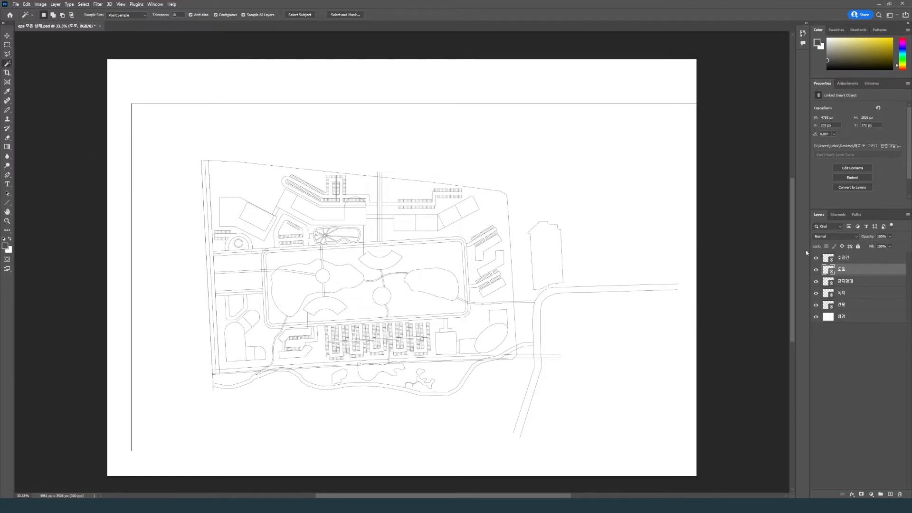
# Hide every layer except 배경 and 도로, so only the background and the road lines show.
pyautogui.moveTo(816, 258); pyautogui.dragTo(817, 323)
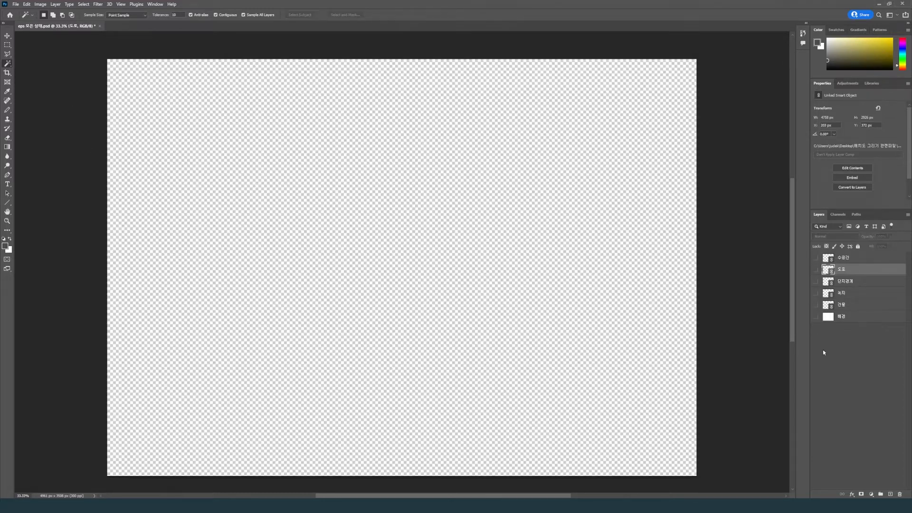
pyautogui.click(816, 316)
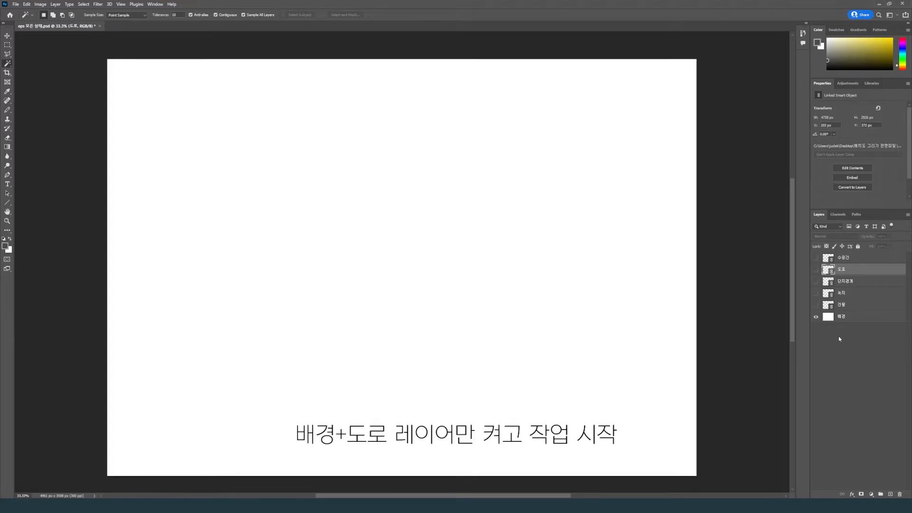
pyautogui.click(816, 269)
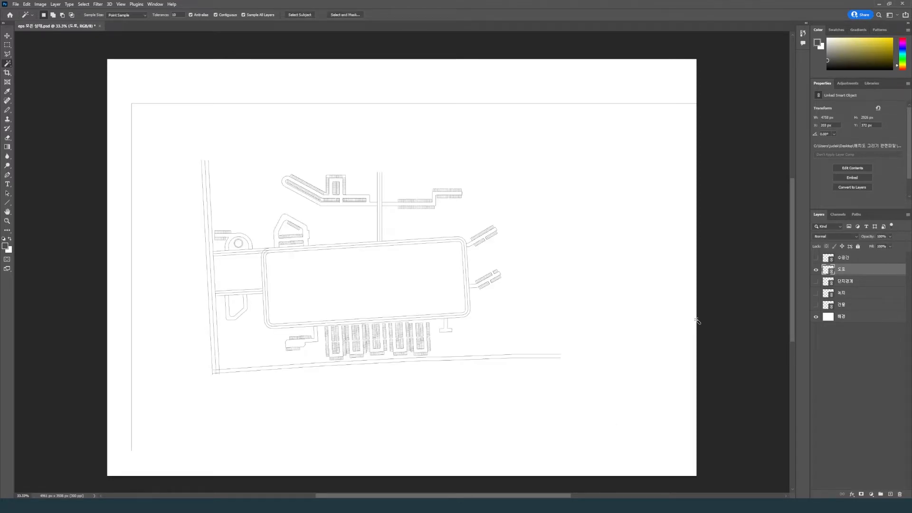
# Set the foreground color to medium grey #808080 and return to the Magic Wand tool.
pyautogui.click(5, 246)
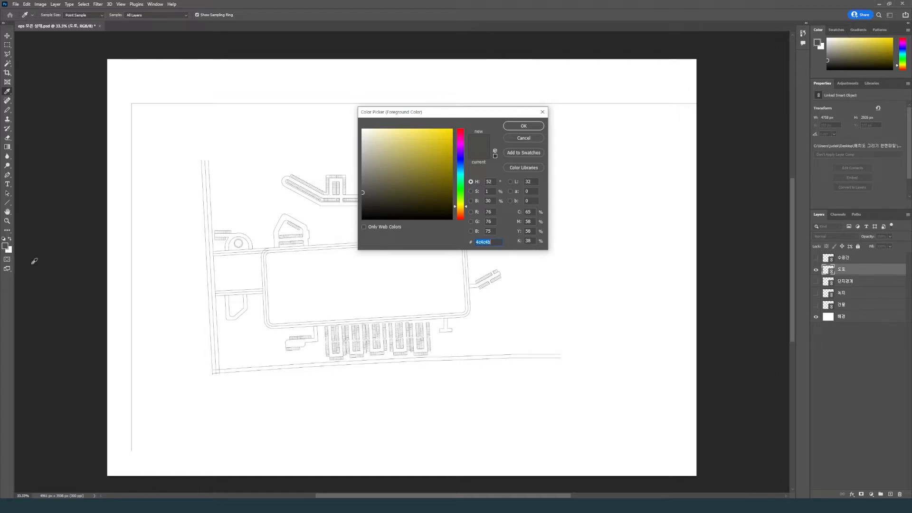
pyautogui.moveTo(362, 187); pyautogui.dragTo(363, 182)
pyautogui.moveTo(364, 181); pyautogui.dragTo(362, 176)
pyautogui.click(364, 175)
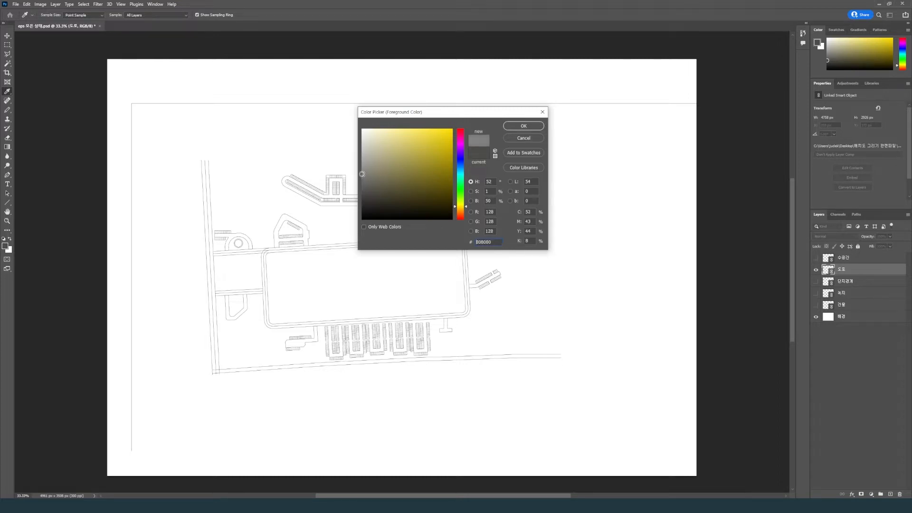
pyautogui.click(522, 126)
pyautogui.press('w')
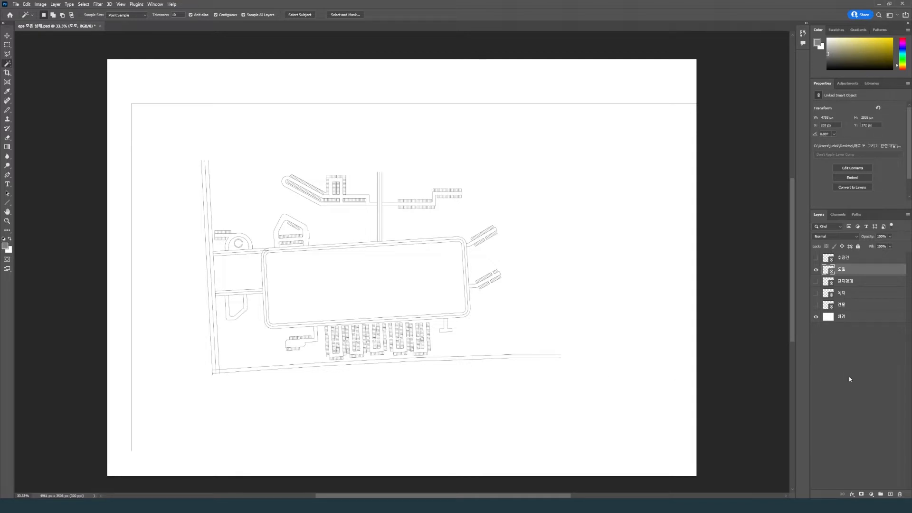
# Add a new layer above the 도로 layer and name it 도로면.
pyautogui.click(890, 494)
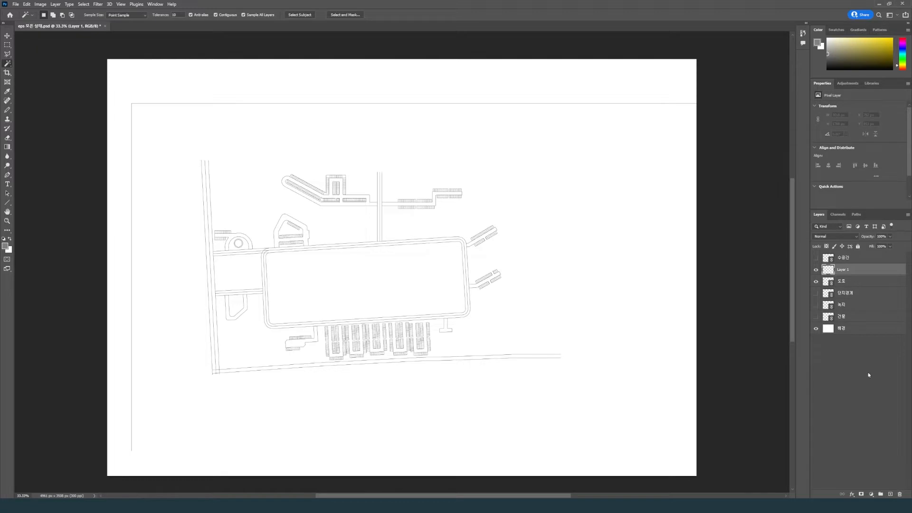
pyautogui.doubleClick(843, 270)
pyautogui.write('트리')
pyautogui.click(861, 356)
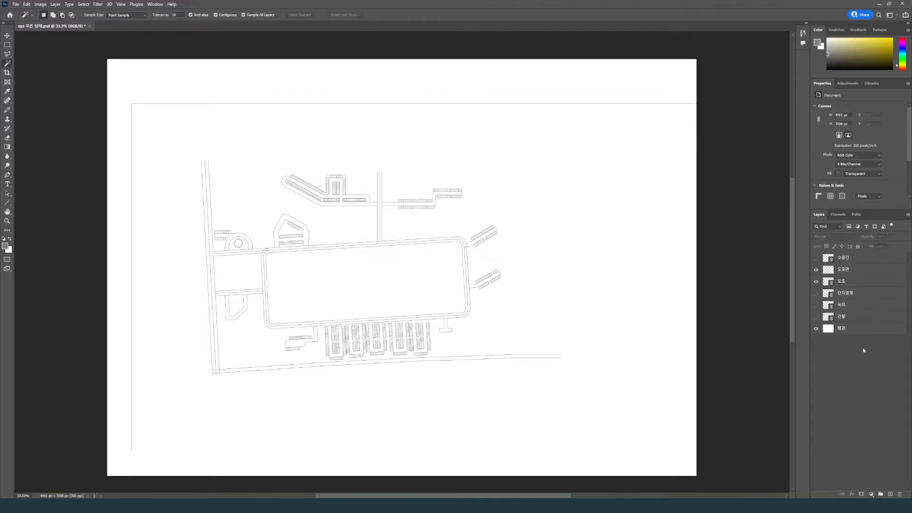
# On the 도로면 layer, select the small house-shaped loop road with the Magic Wand and fill it with the grey foreground color.
pyautogui.click(853, 275)
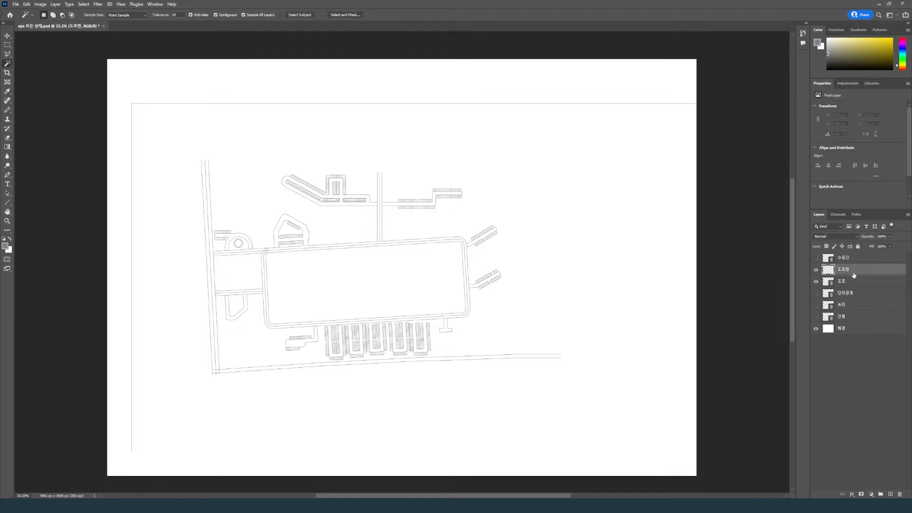
pyautogui.click(279, 230)
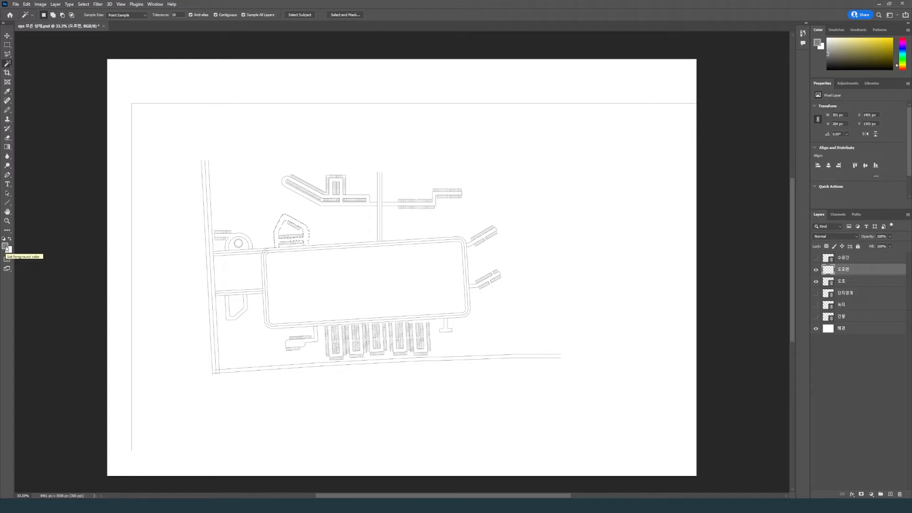
pyautogui.rightClick(7, 146)
pyautogui.click(30, 155)
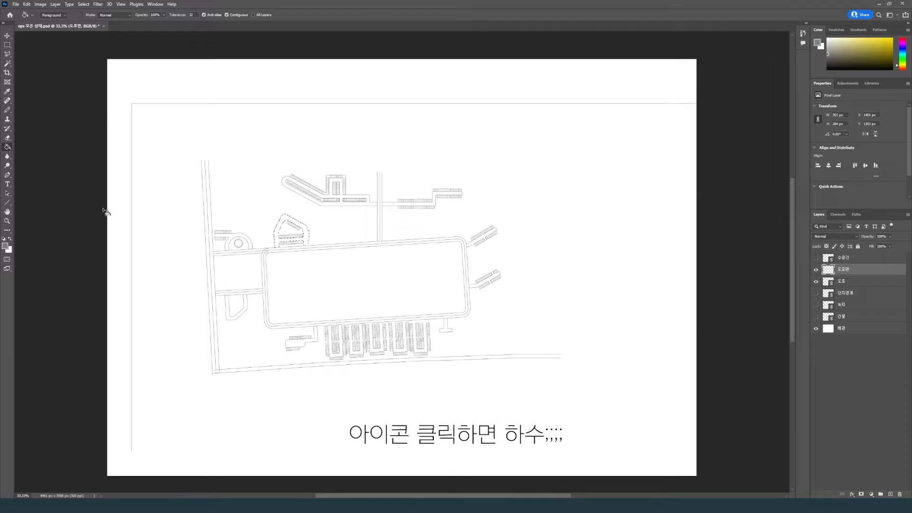
pyautogui.hotkey('shift', 'g')
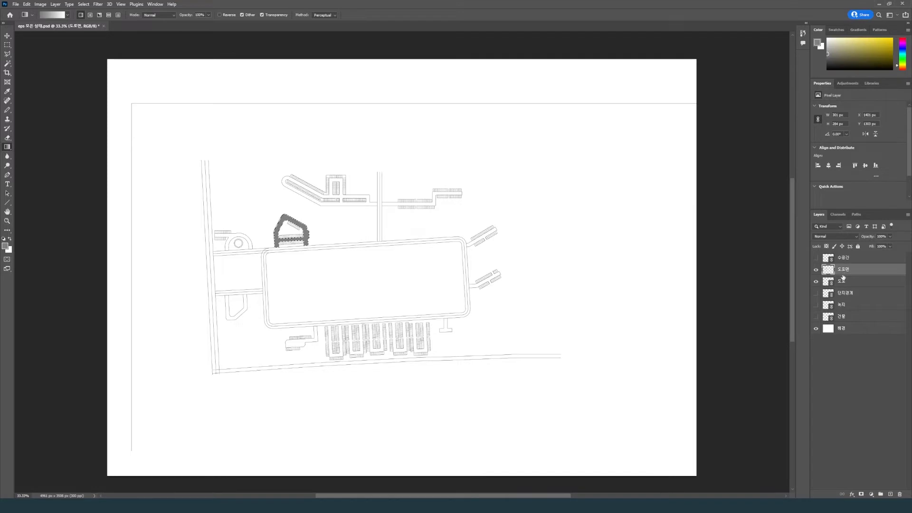
# Hide and show the 도로 line layer to check the loop road's grey fill, and remove that fill and its selection.
pyautogui.click(816, 282)
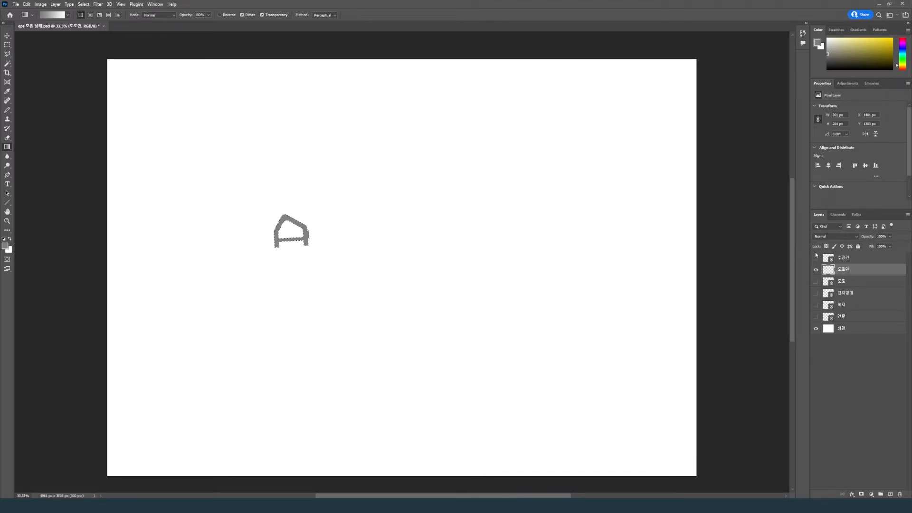
pyautogui.click(816, 282)
pyautogui.press('m')
pyautogui.hotkey('ctrl', 'd')
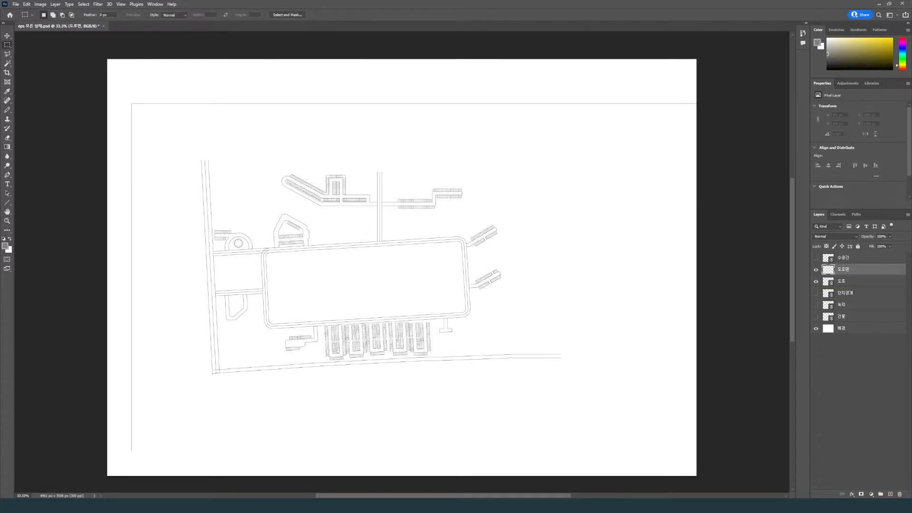
# Try Magic Wand selections on the house-shaped loop road and the upper parking road, and clear the selection.
pyautogui.press('w')
pyautogui.click(303, 236)
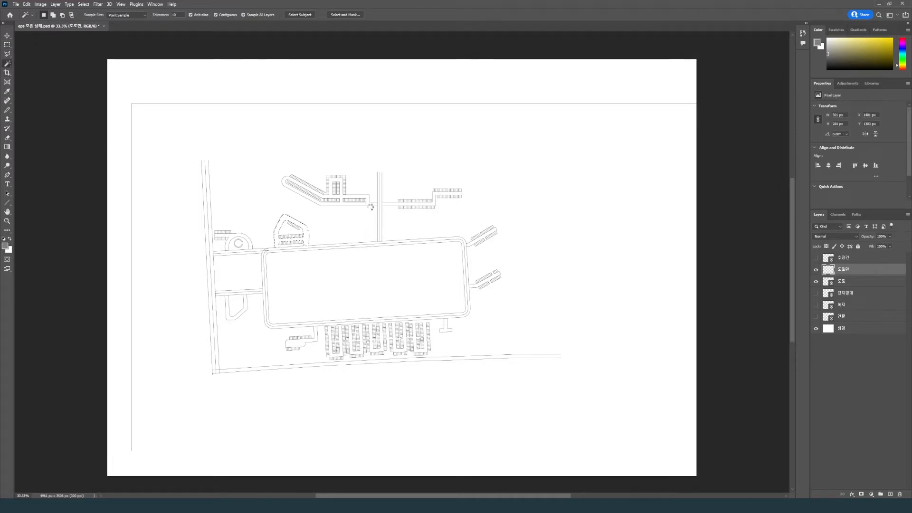
pyautogui.click(356, 205)
pyautogui.hotkey('ctrl', 'd')
pyautogui.press('m')
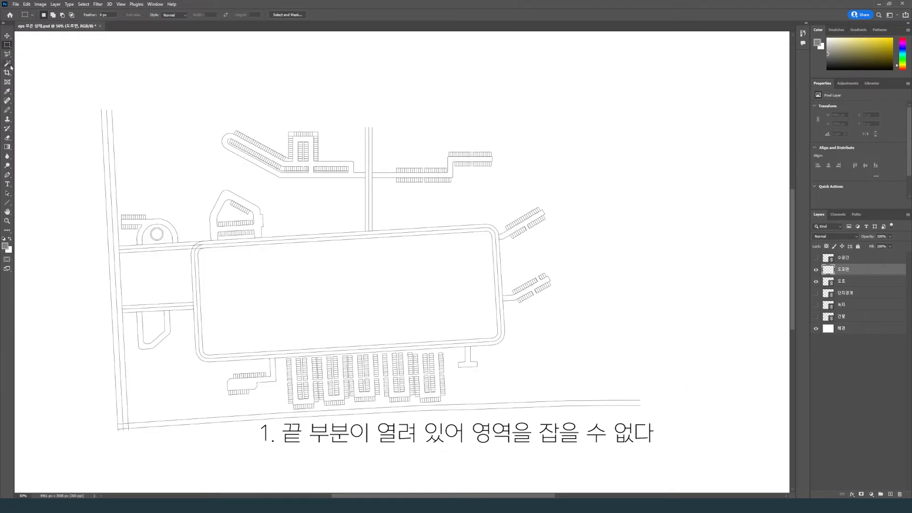
# Try to select the open-ended road along the site's left edge with the Magic Wand, and clear the selection.
pyautogui.click(8, 64)
pyautogui.click(105, 131)
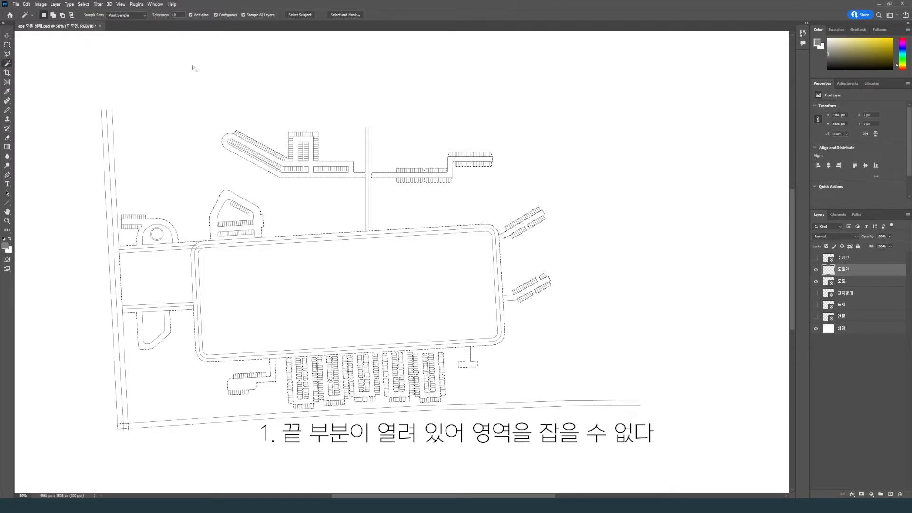
pyautogui.click(8, 45)
pyautogui.click(183, 158)
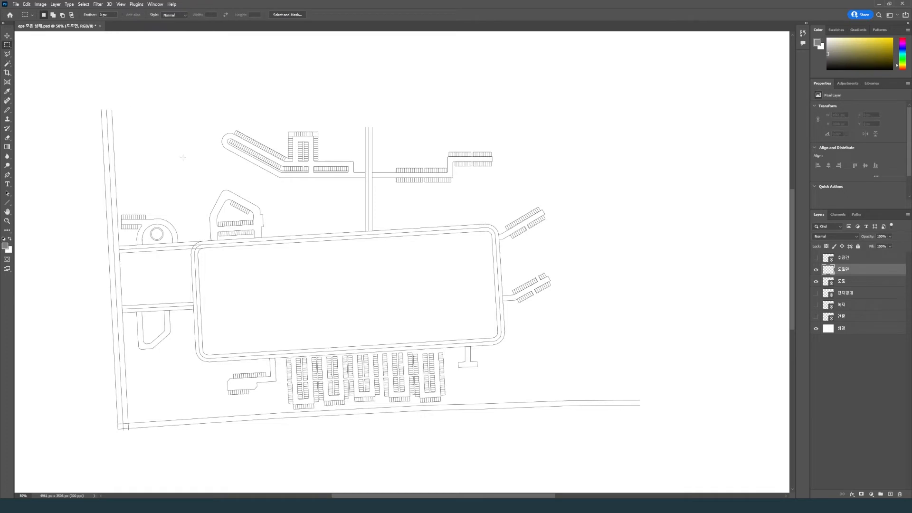
# Add a new layer above the 도로면 layer and name it 도로막이.
pyautogui.hotkey('ctrl', '-')
pyautogui.hotkey('ctrl', '+')
pyautogui.hotkey('ctrl', 'shift', 'alt', 'n')
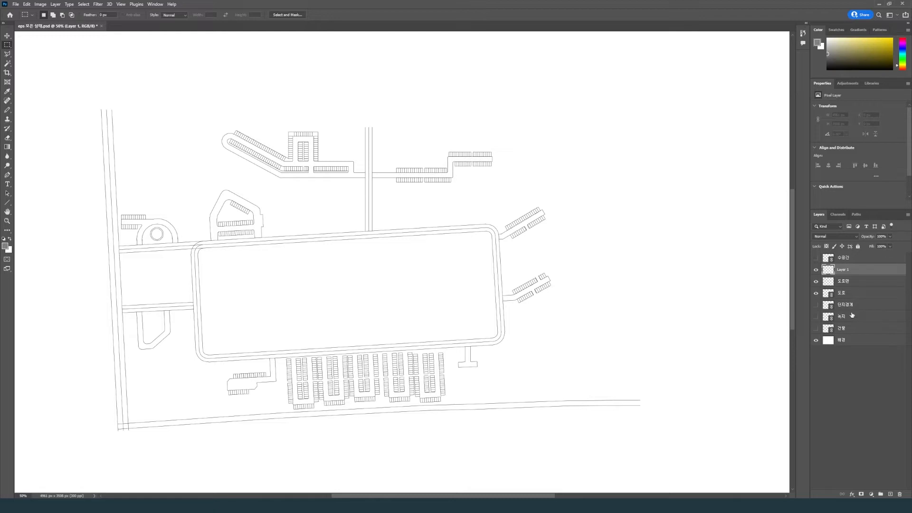
pyautogui.doubleClick(844, 273)
pyautogui.write('도로막')
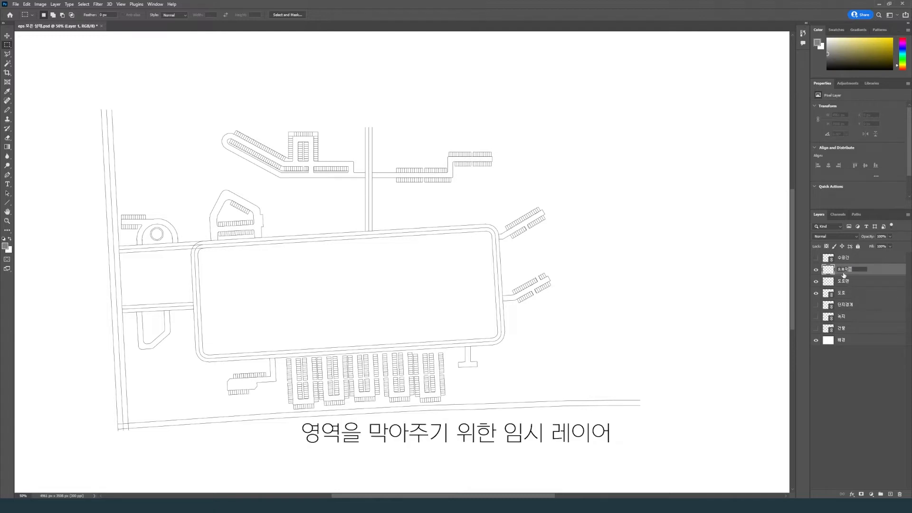
pyautogui.write('이')
pyautogui.press('Return')
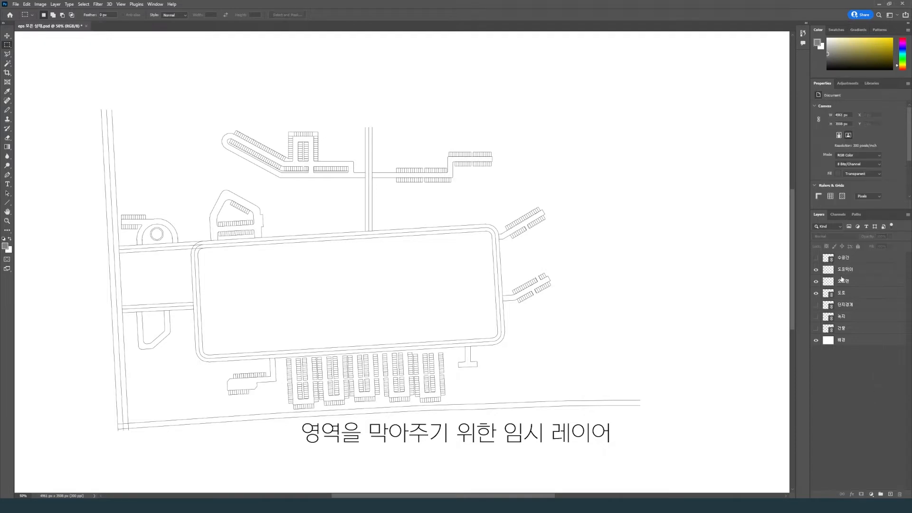
# Close the open upper end of the left road with a short Line tool stroke about 70 px long.
pyautogui.rightClick(8, 203)
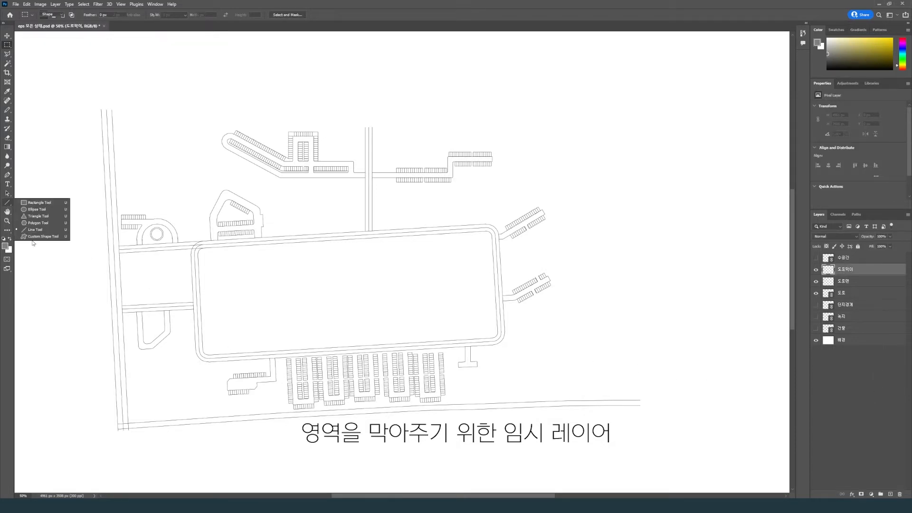
pyautogui.click(32, 241)
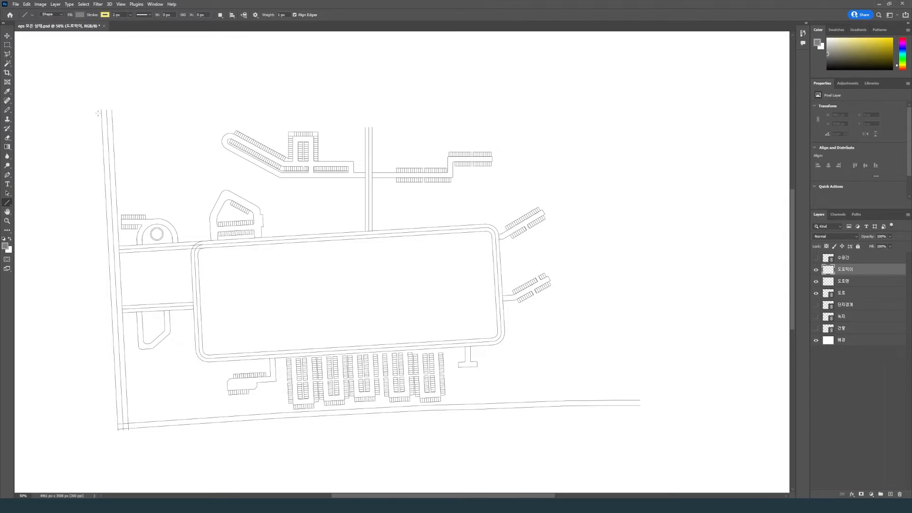
pyautogui.hotkey('ctrl', '+')
pyautogui.moveTo(98, 113); pyautogui.dragTo(343, 176)
pyautogui.moveTo(245, 122); pyautogui.dragTo(262, 124)
pyautogui.scroll(-3, 265, 408)
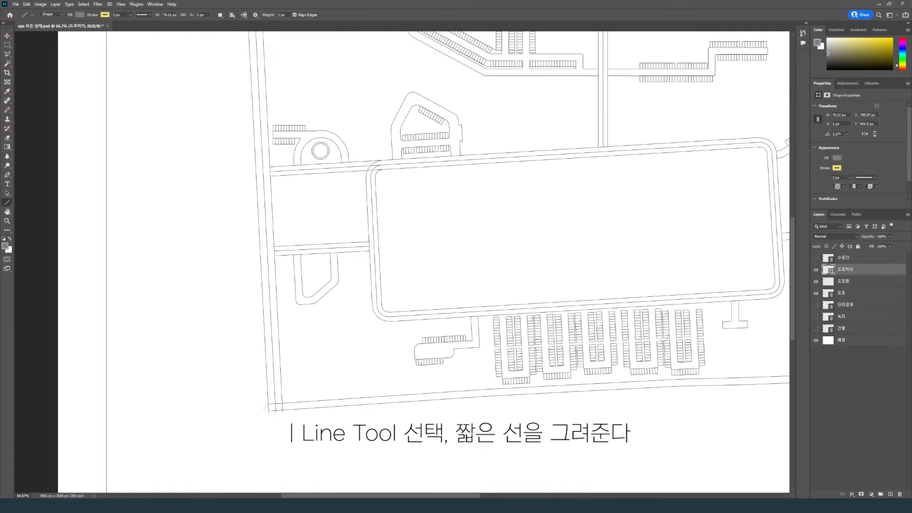
# Close the central vertical road's upper end and the lower road's right end with black 2 px lines about 48 and 43 px long.
pyautogui.hscroll(8, 437, 497)
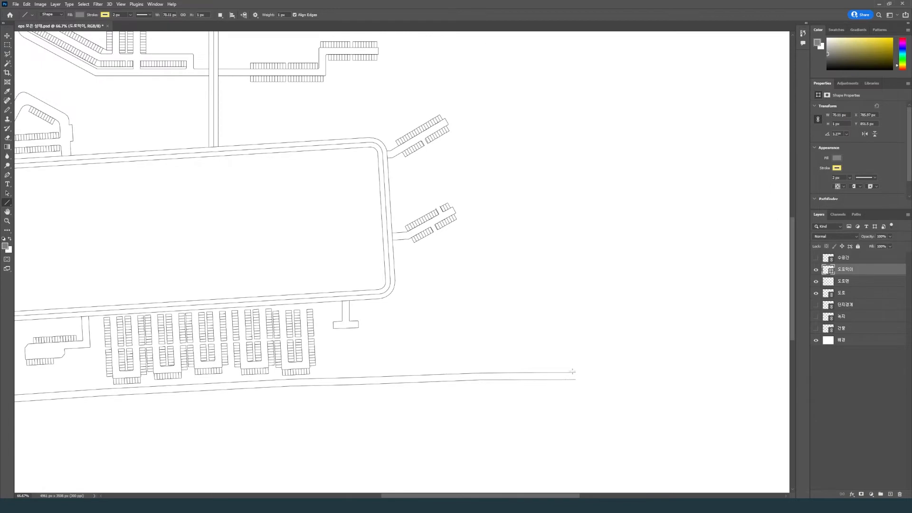
pyautogui.moveTo(573, 372); pyautogui.dragTo(574, 382)
pyautogui.hscroll(-4, 390, 116)
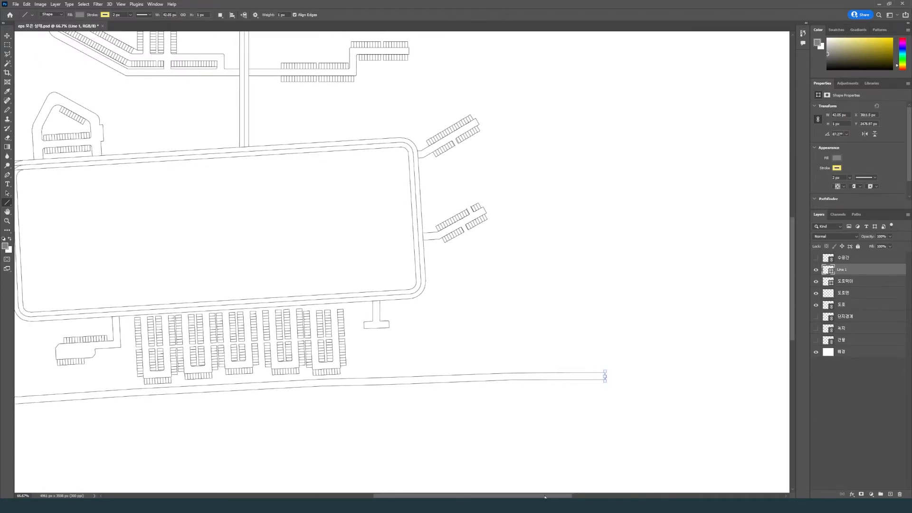
pyautogui.scroll(2, 390, 115)
pyautogui.moveTo(394, 117); pyautogui.dragTo(403, 117)
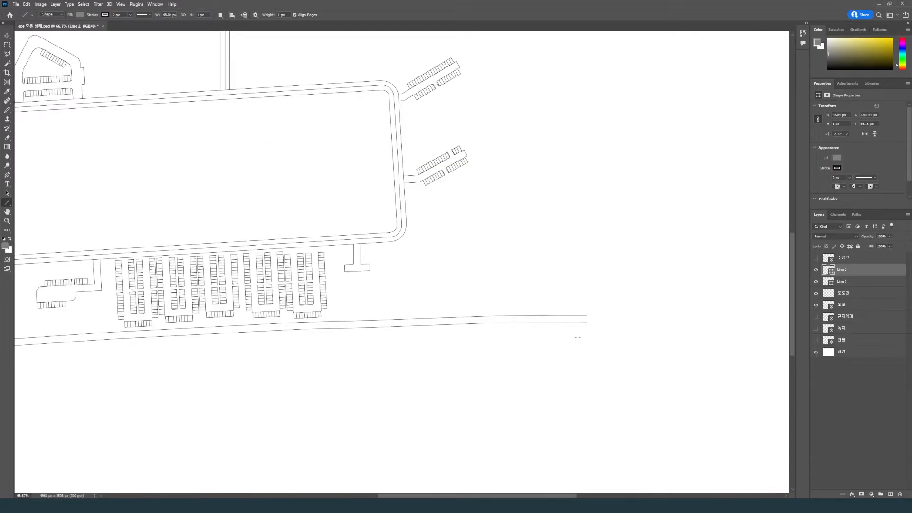
pyautogui.moveTo(585, 314); pyautogui.dragTo(584, 324)
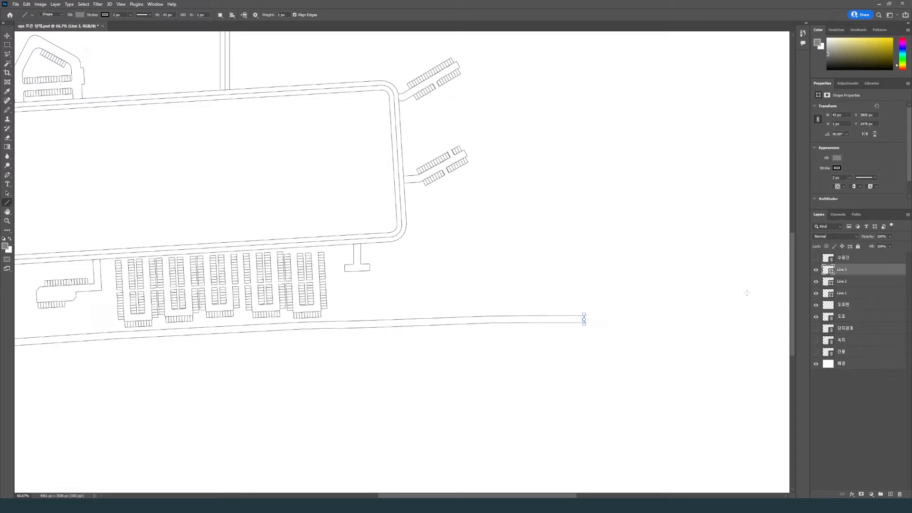
# Merge the three line layers into one shape layer and name it 도로막이.
pyautogui.keyDown('shift'); pyautogui.click(852, 294); pyautogui.keyUp('shift')
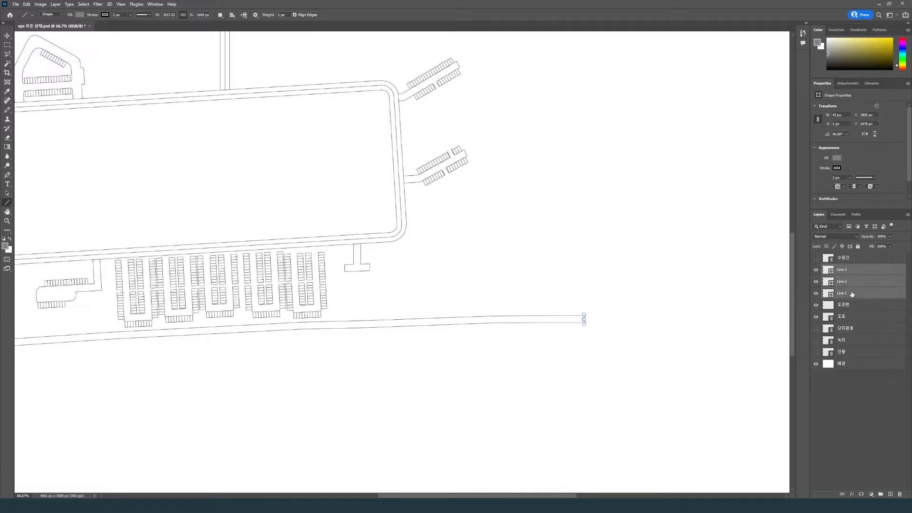
pyautogui.rightClick(852, 294)
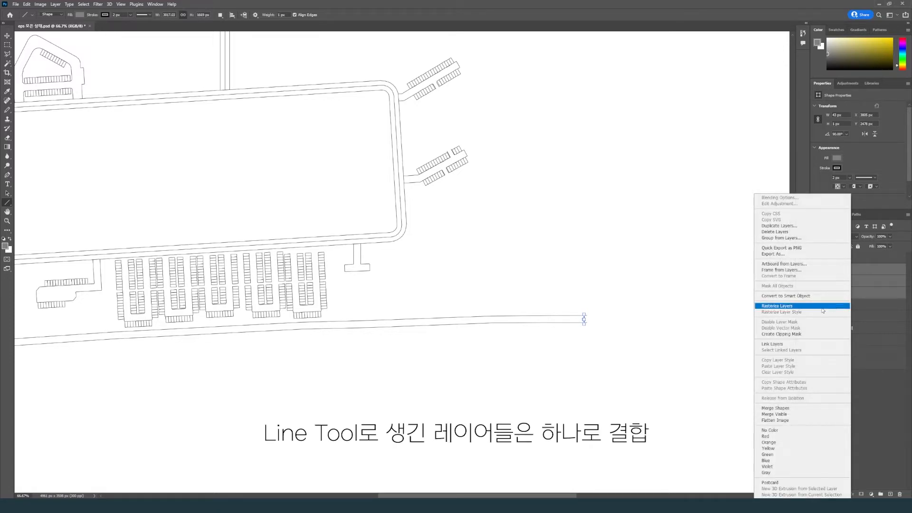
pyautogui.click(777, 408)
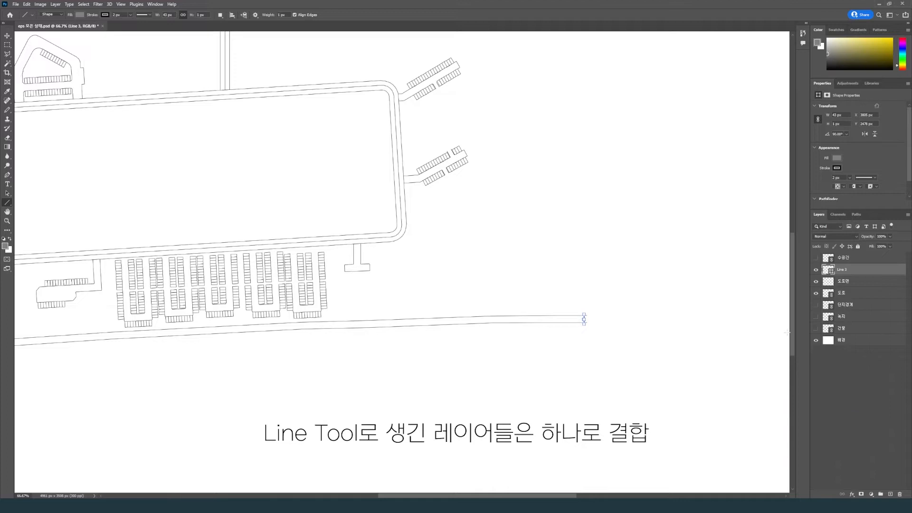
pyautogui.moveTo(538, 497); pyautogui.dragTo(516, 497)
pyautogui.doubleClick(842, 269)
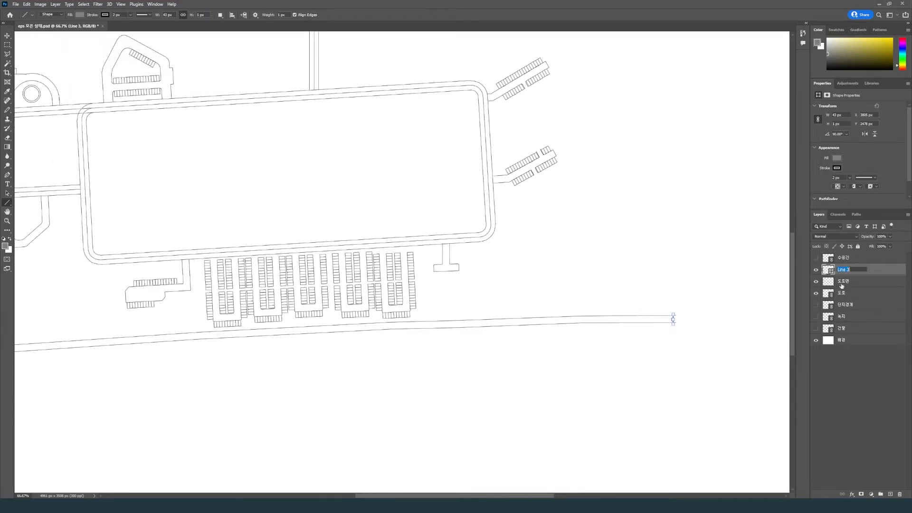
pyautogui.write('도로막이')
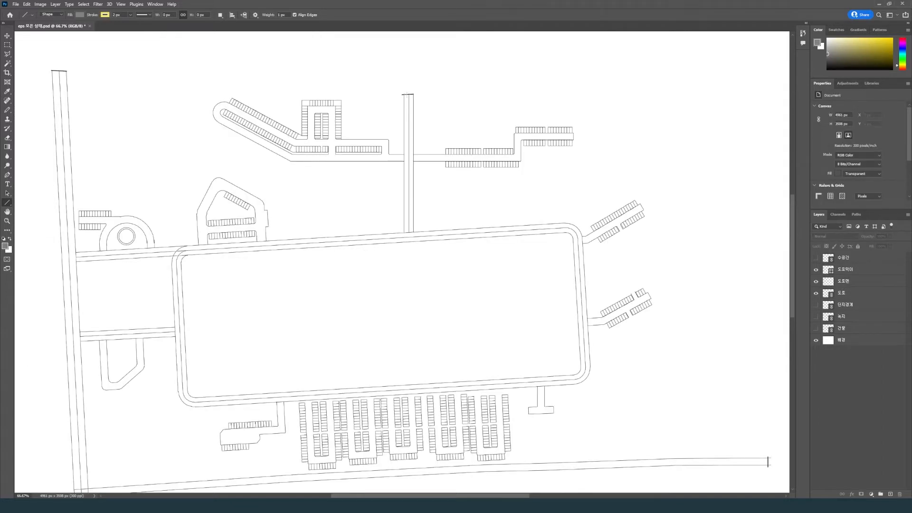
# Activate the 도로면 layer and test Magic Wand selections on the closed-off strips of the left and lower roads.
pyautogui.press('w')
pyautogui.click(844, 281)
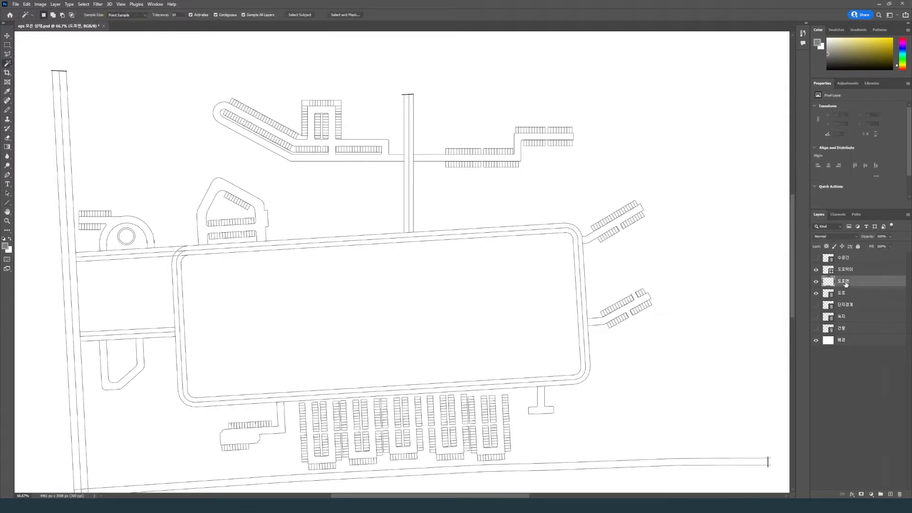
pyautogui.click(66, 125)
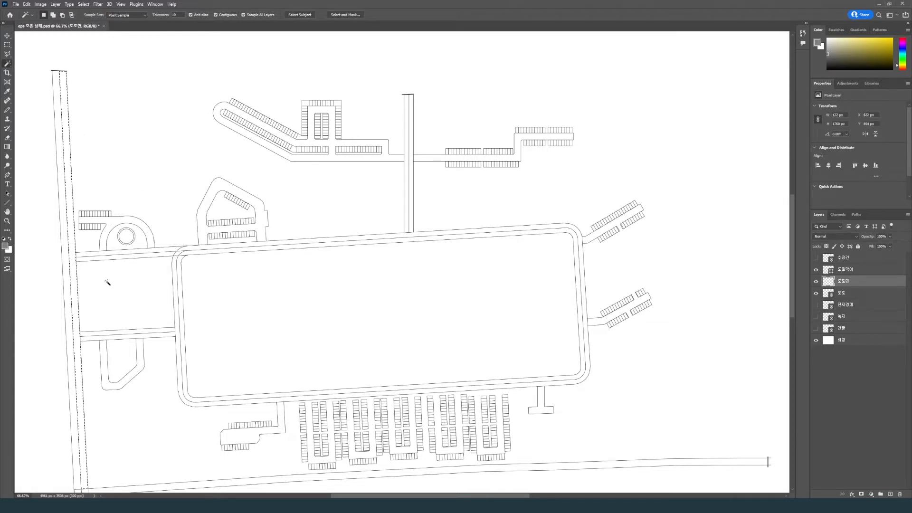
pyautogui.scroll(-1, 102, 272)
pyautogui.click(643, 462)
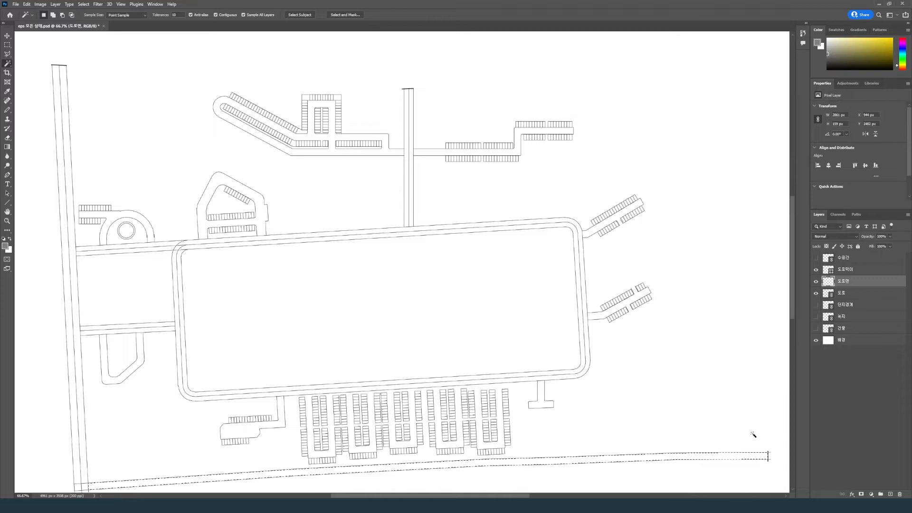
# Try filling the left road's outer strip with the grey foreground color, undo the fill and clear the selection.
pyautogui.click(62, 182)
pyautogui.hotkey('alt', 'BackSpace')
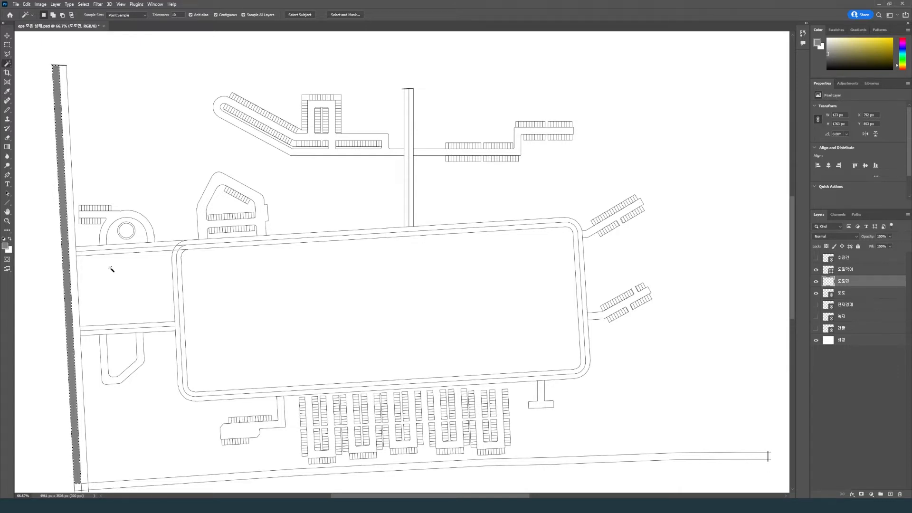
pyautogui.hotkey('ctrl', 'z')
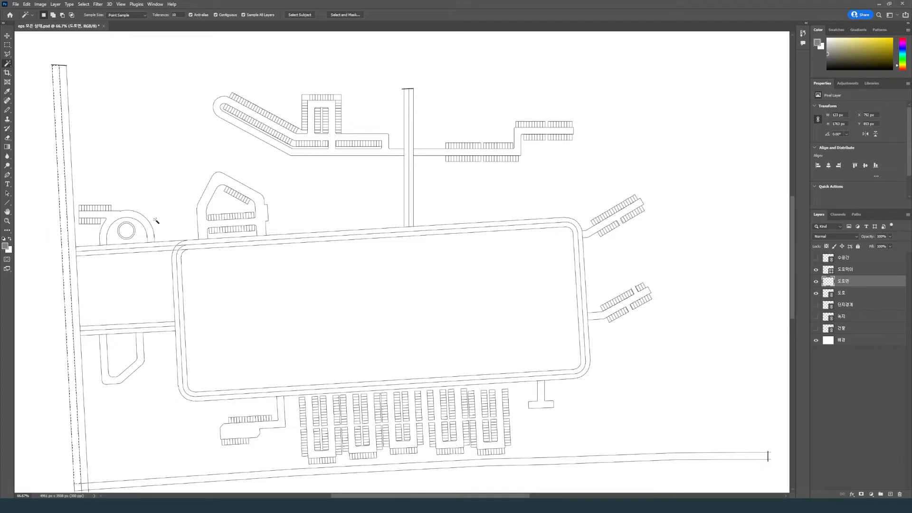
pyautogui.click(261, 229)
pyautogui.press('m')
pyautogui.click(166, 155)
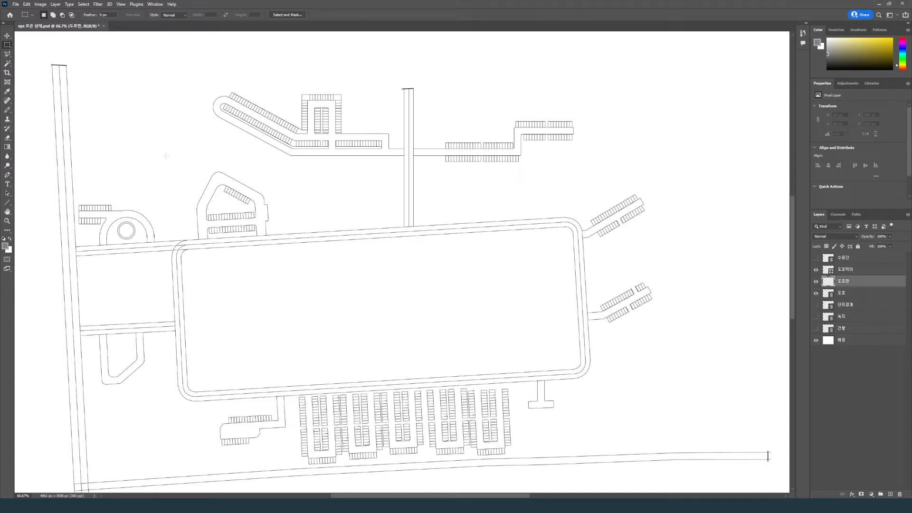
# Select the area outside the roads plus the blocks enclosed between them with the Magic Wand, and invert the selection.
pyautogui.click(8, 63)
pyautogui.click(127, 98)
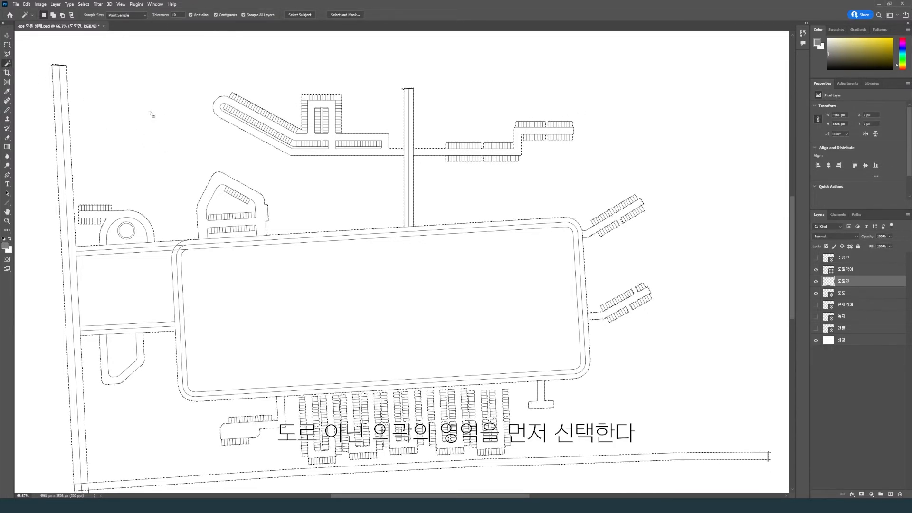
pyautogui.scroll(1, 670, 194)
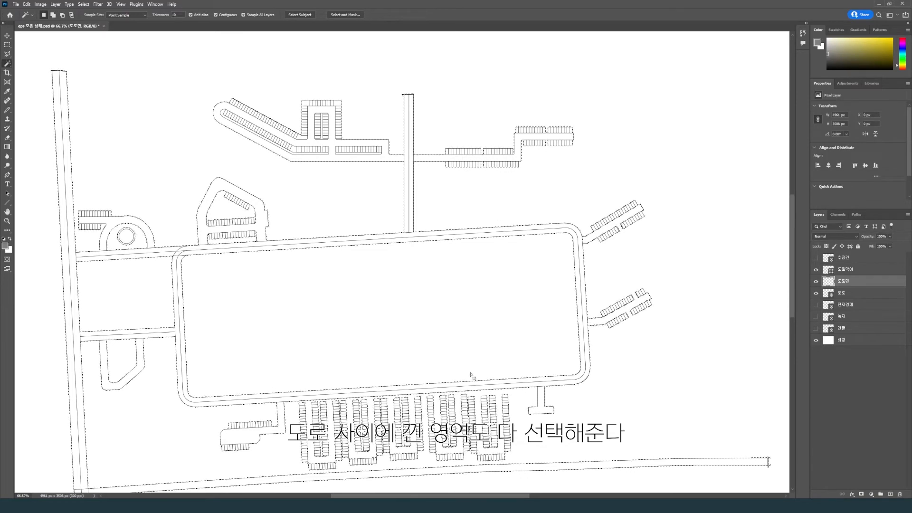
pyautogui.scroll(-1, 447, 292)
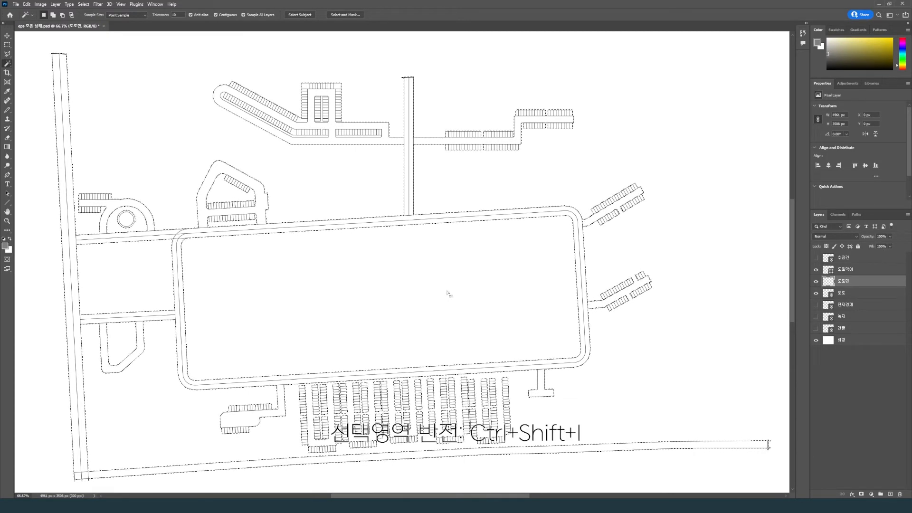
pyautogui.hotkey('ctrl', 'shift', 'i')
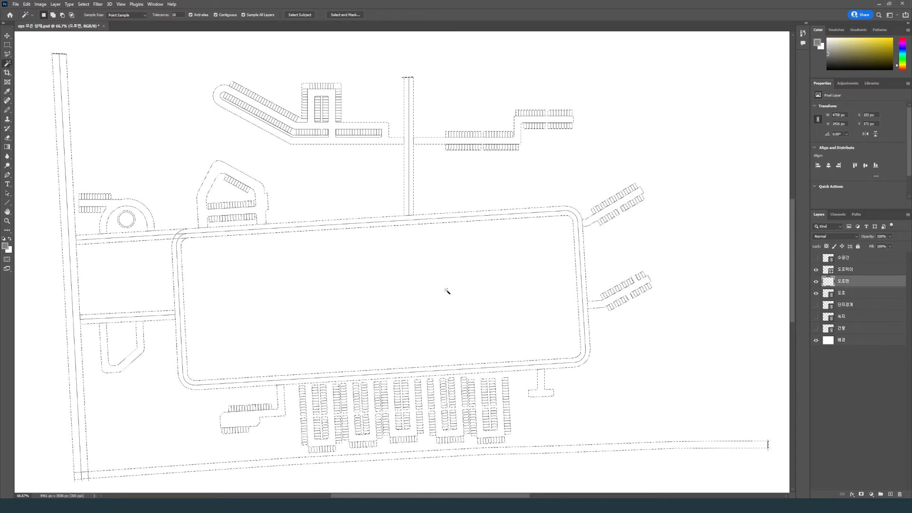
# Fill the selected roads with the grey foreground color on the 도로면 layer and clear the selection.
pyautogui.hotkey('alt', 'Delete')
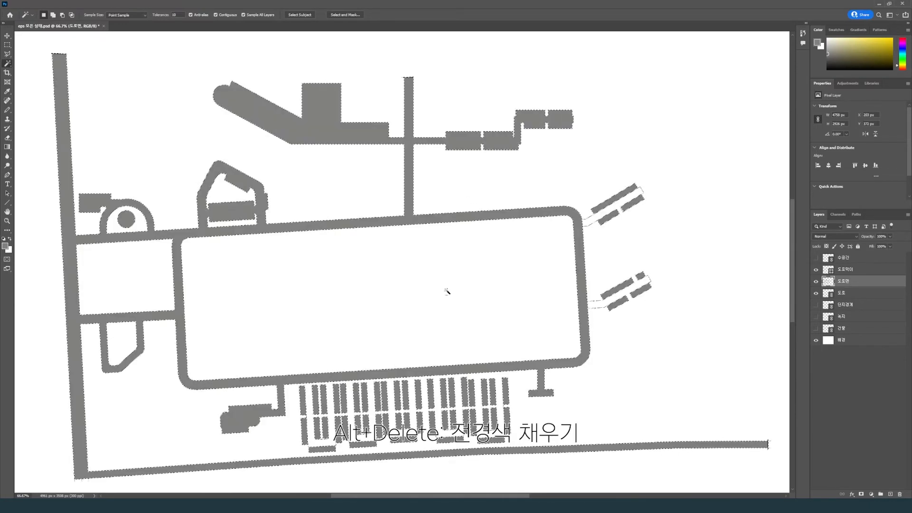
pyautogui.press('m')
pyautogui.click(674, 315)
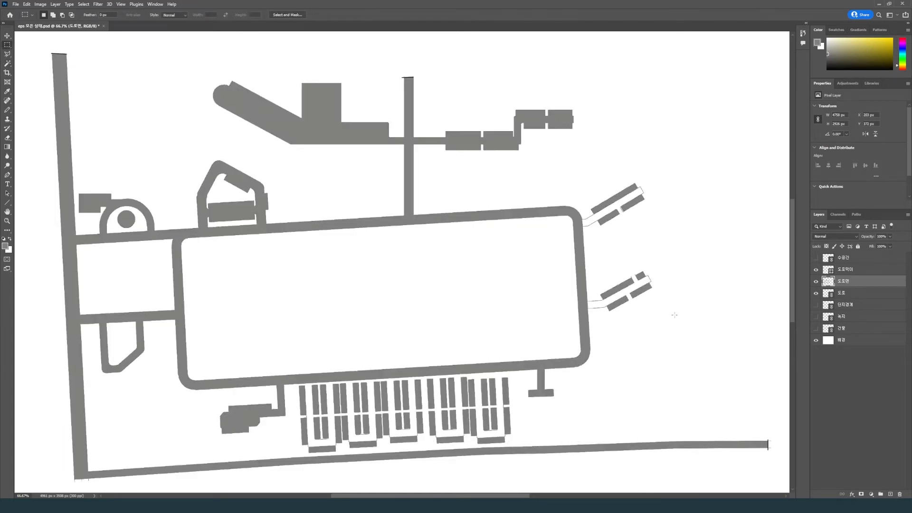
# Hide the 도로 line drawing layer and delete the 도로막이 layer.
pyautogui.click(816, 295)
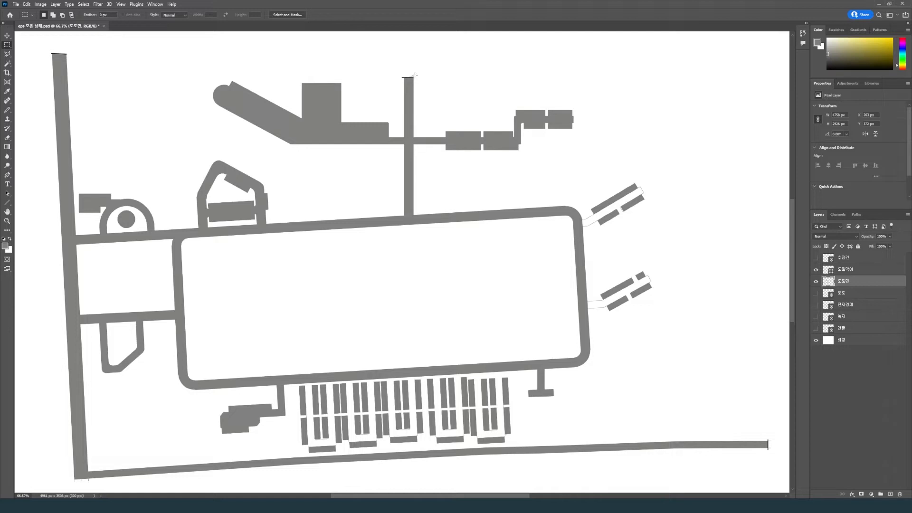
pyautogui.click(816, 270)
pyautogui.click(850, 270)
pyautogui.press('Delete')
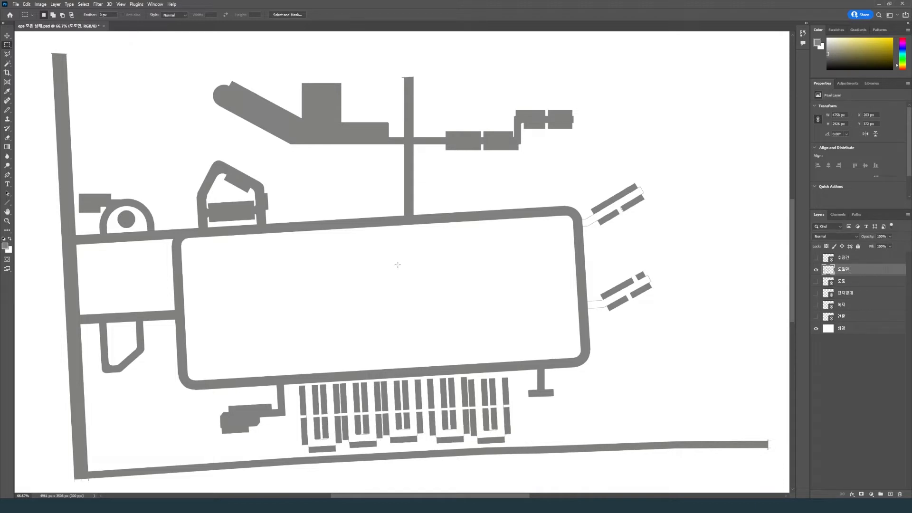
# Draw three short grey 2 px lines closing the gaps between the parking stalls along the two eastern parking lanes.
pyautogui.scroll(-1, 555, 461)
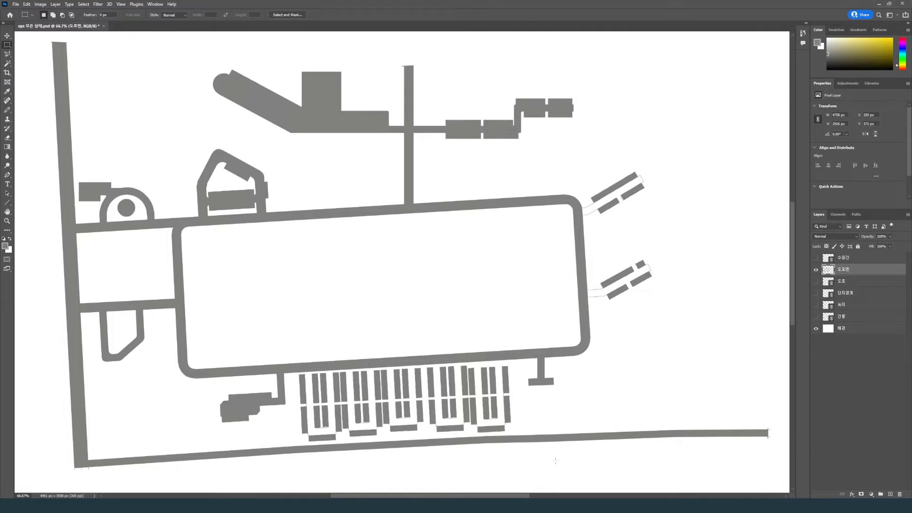
pyautogui.moveTo(520, 495); pyautogui.dragTo(531, 496)
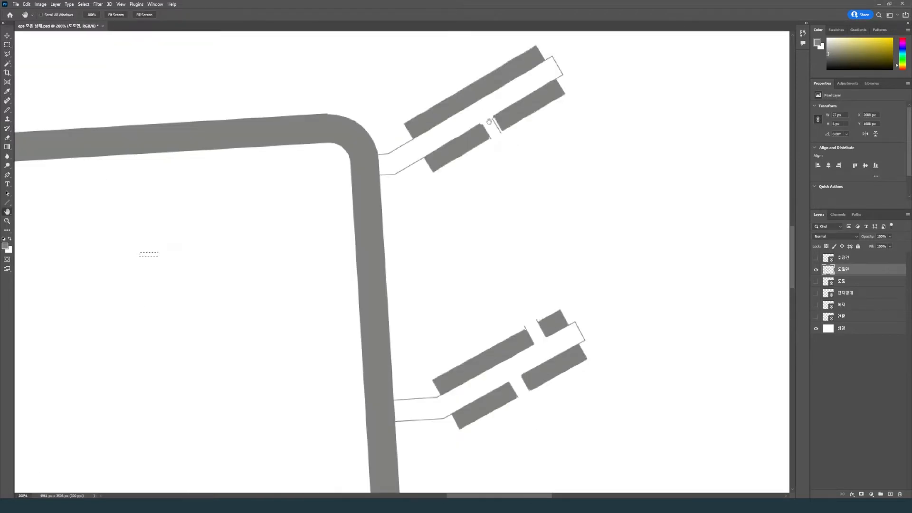
pyautogui.press('u')
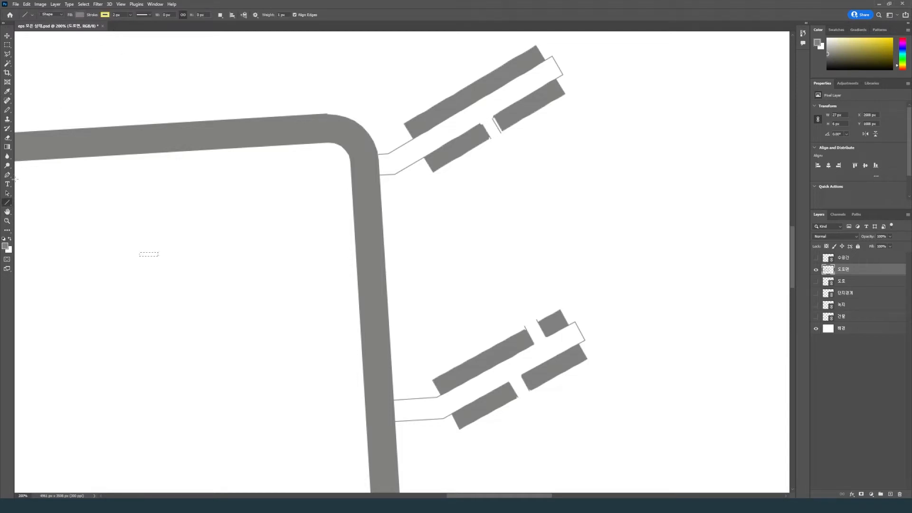
pyautogui.click(105, 15)
pyautogui.click(57, 52)
pyautogui.moveTo(480, 125); pyautogui.dragTo(494, 116)
pyautogui.moveTo(533, 342); pyautogui.dragTo(547, 336)
pyautogui.moveTo(506, 385); pyautogui.dragTo(522, 376)
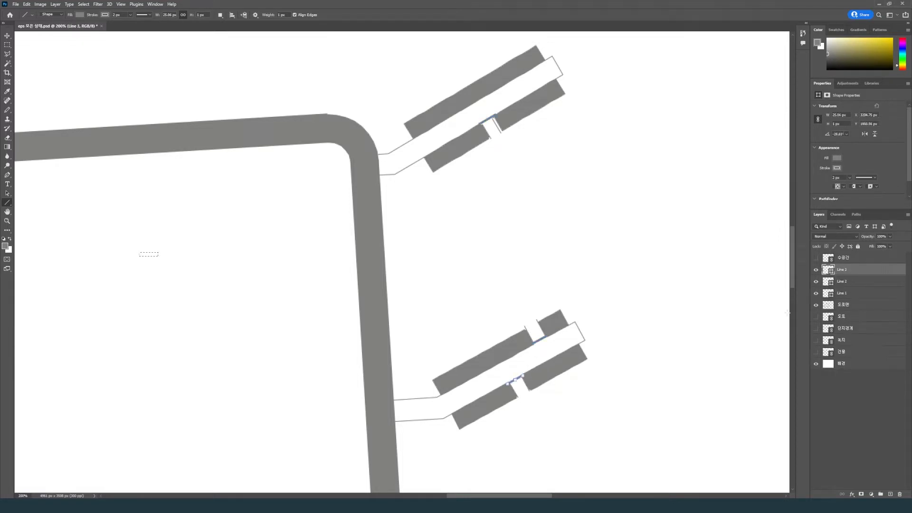
# Merge the three gap-closing line layers into one shape layer.
pyautogui.keyDown('shift'); pyautogui.click(845, 294); pyautogui.keyUp('shift')
pyautogui.rightClick(844, 293)
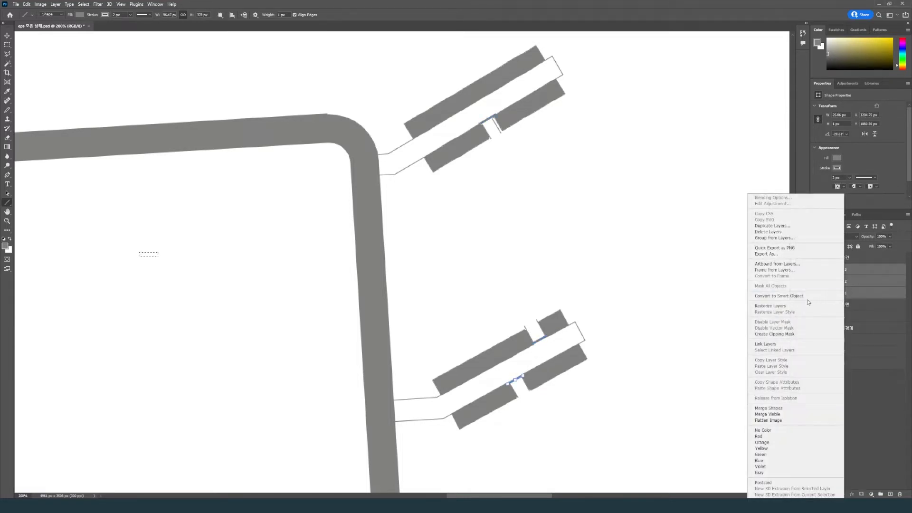
pyautogui.click(769, 408)
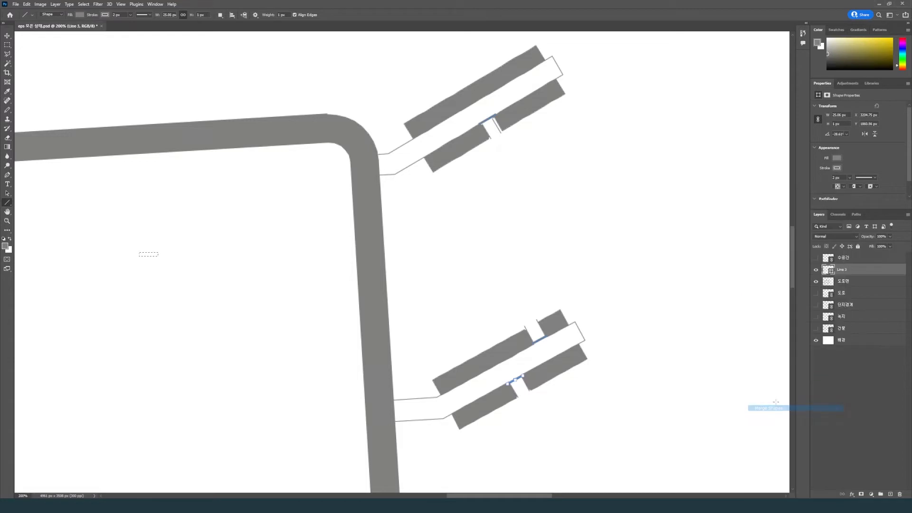
# Select both unfilled eastern parking lanes with the Magic Wand and fill them with grey on the 도로면 layer.
pyautogui.click(846, 286)
pyautogui.press('w')
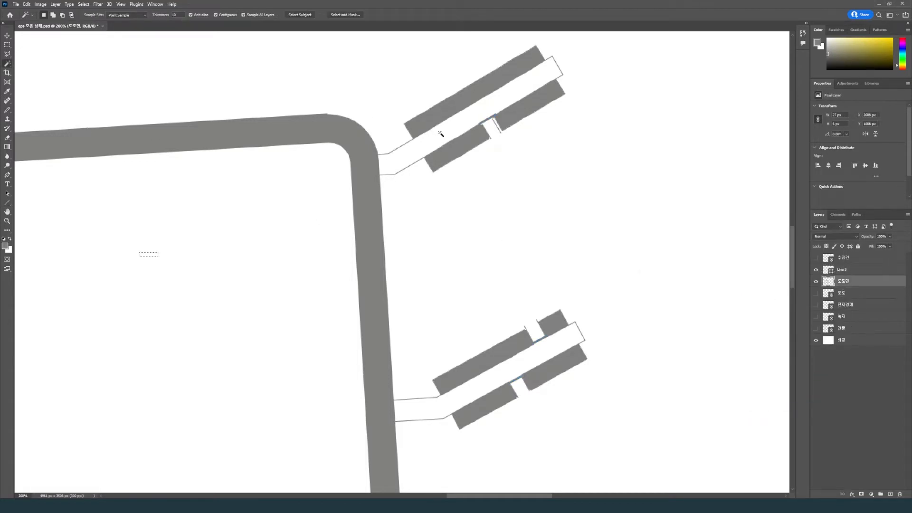
pyautogui.click(441, 135)
pyautogui.keyDown('shift'); pyautogui.click(539, 362); pyautogui.keyUp('shift')
pyautogui.hotkey('alt', 'BackSpace')
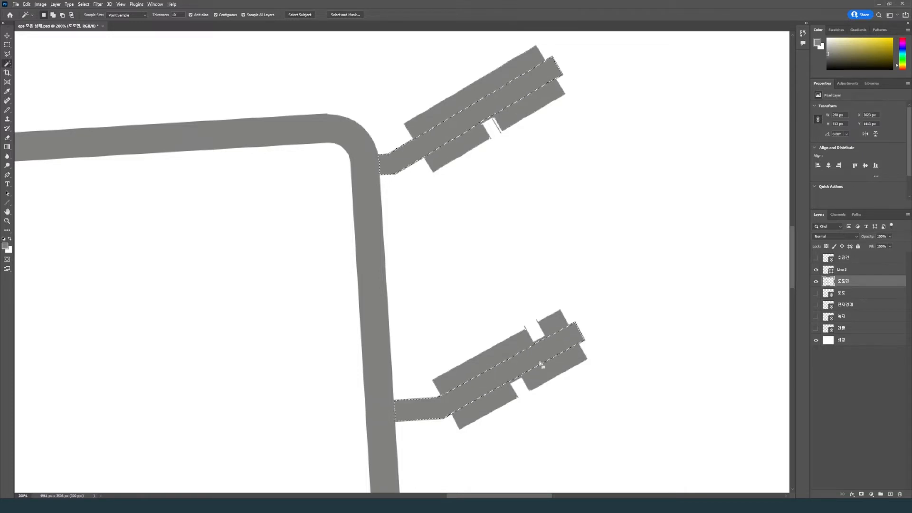
# Outline the rows of parking stalls below the central road loop with the Polygonal Lasso and erase them from the 도로면 layer.
pyautogui.scroll(-2, 551, 352)
pyautogui.hotkey('ctrl', '-')
pyautogui.hotkey('ctrl', '-')
pyautogui.hotkey('ctrl', '-')
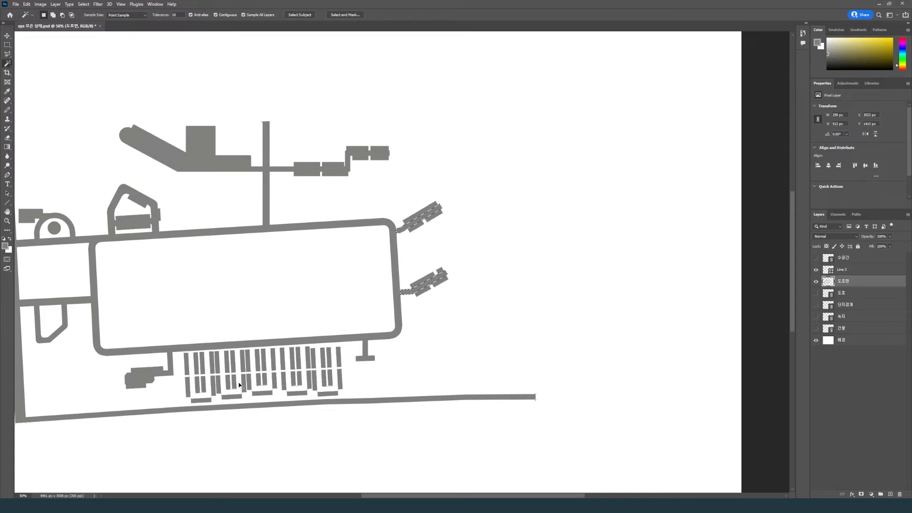
pyautogui.hotkey('ctrl', '+')
pyautogui.moveTo(446, 496); pyautogui.dragTo(407, 496)
pyautogui.scroll(-4, 383, 481)
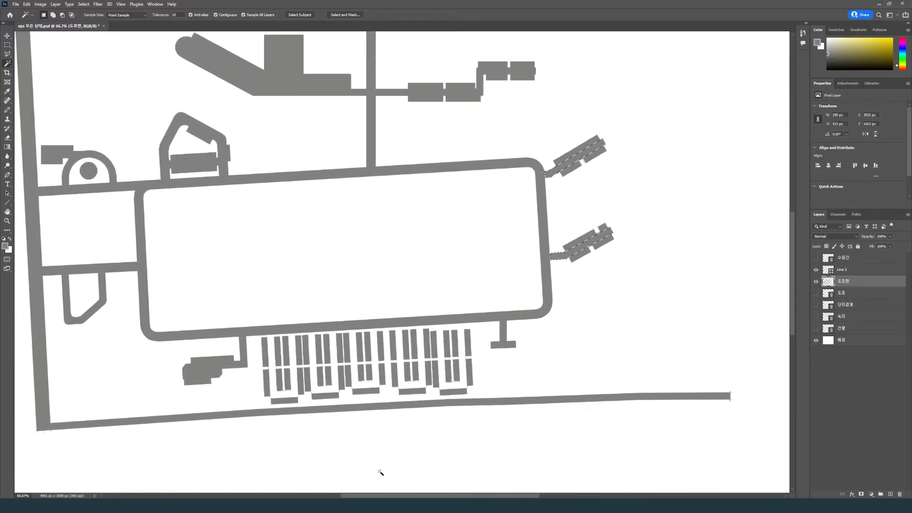
pyautogui.scroll(-2, 381, 474)
pyautogui.press('m')
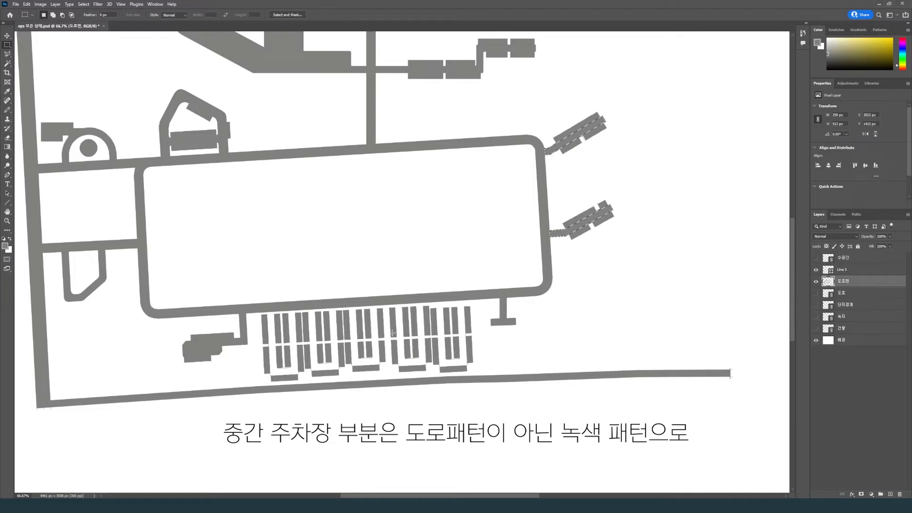
pyautogui.press('l')
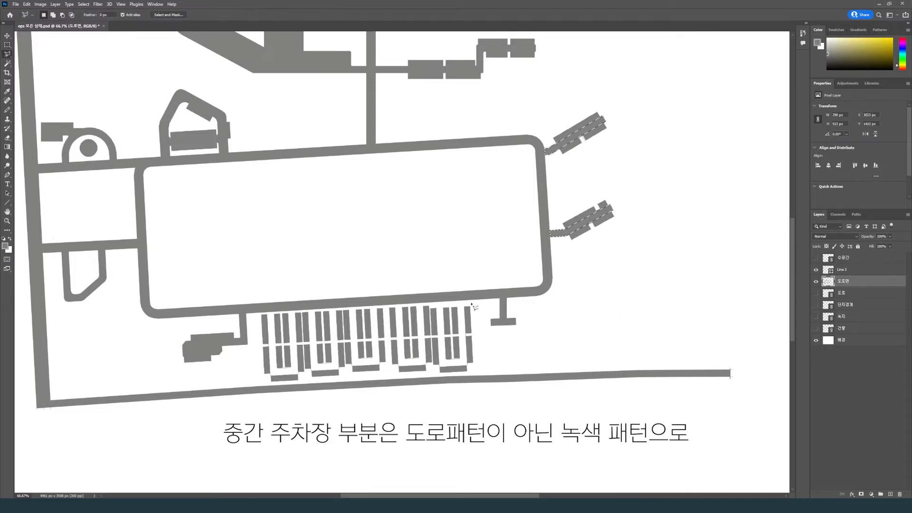
pyautogui.moveTo(472, 300)
pyautogui.mouseDown()
pyautogui.moveTo(298, 315)
pyautogui.moveTo(263, 350)
pyautogui.moveTo(262, 381)
pyautogui.moveTo(484, 375)
pyautogui.mouseUp()
pyautogui.press('h')
pyautogui.press('Delete')
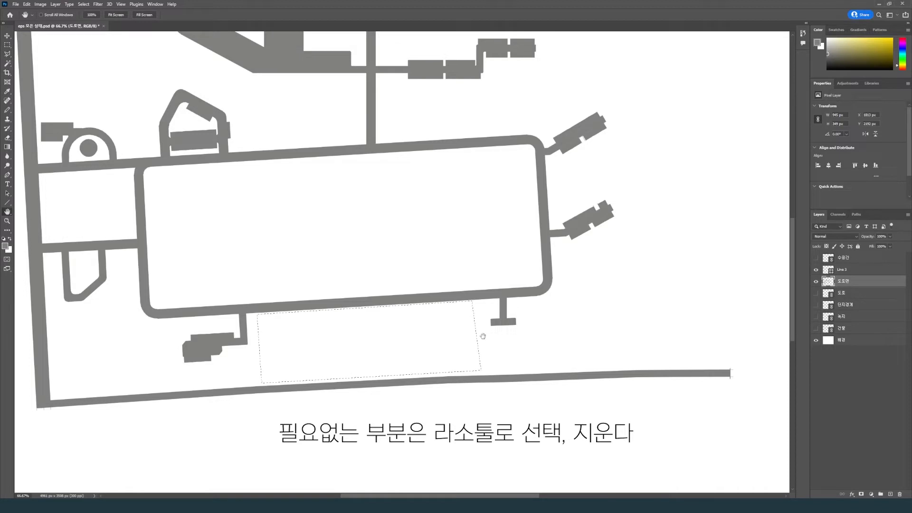
# Delete the merged gap-closing line layer and toggle the 도로 layer's visibility to compare it with the road surface.
pyautogui.click(844, 271)
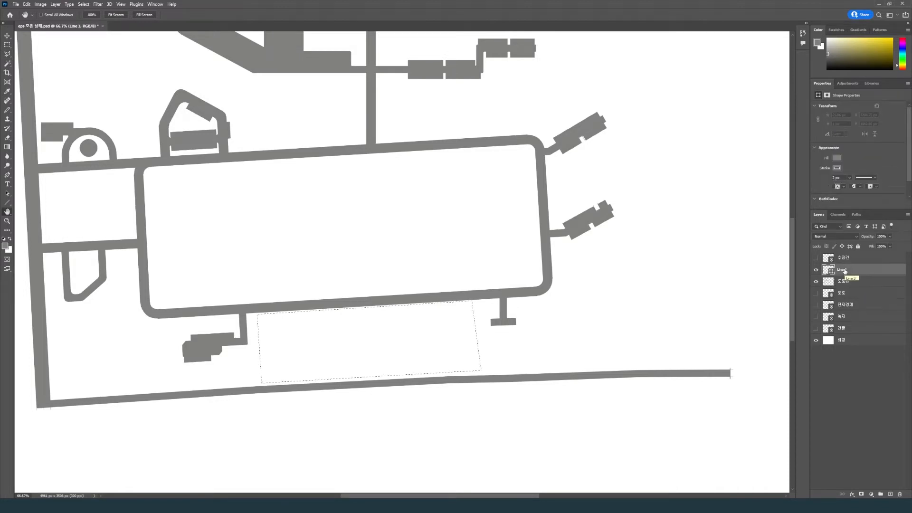
pyautogui.press('Delete')
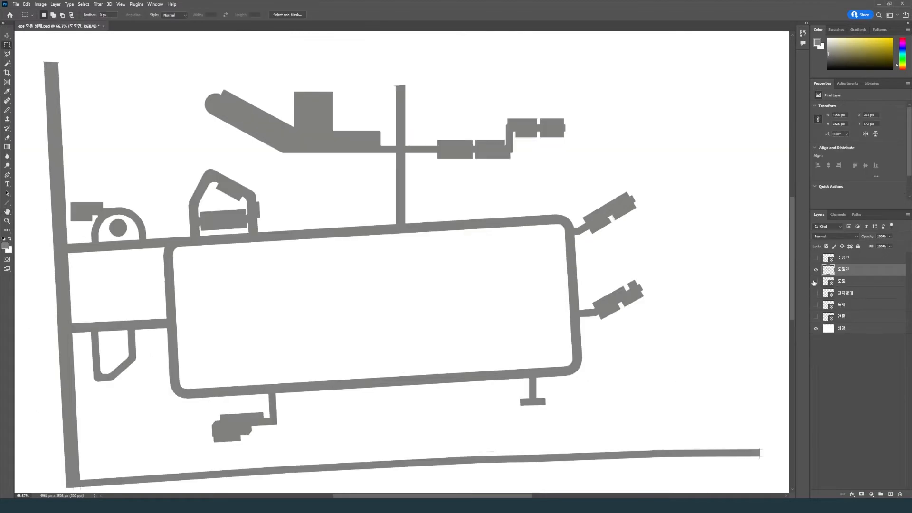
pyautogui.click(815, 282)
pyautogui.click(815, 283)
pyautogui.click(816, 282)
pyautogui.click(815, 282)
# Load the 도로면 layer's filled area as a selection and open the Add Noise filter.
pyautogui.keyDown('ctrl'); pyautogui.click(828, 270); pyautogui.keyUp('ctrl')
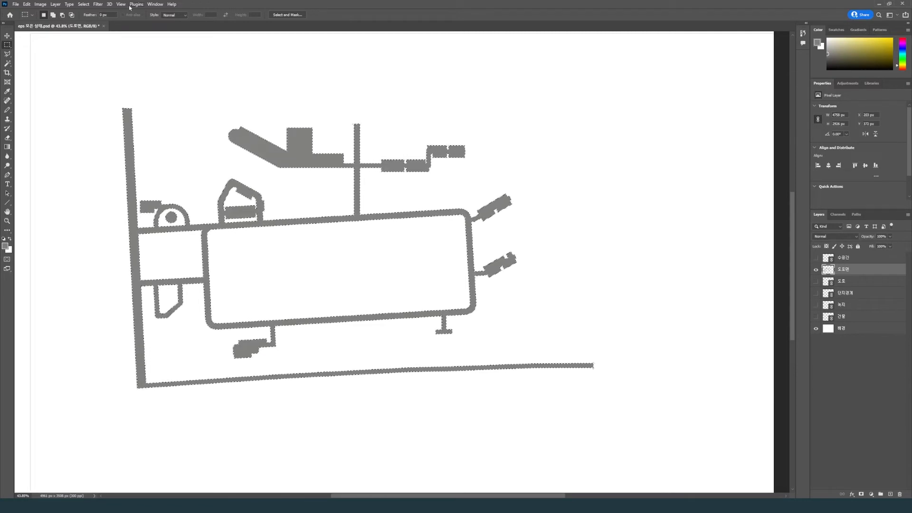
pyautogui.click(109, 4)
pyautogui.moveTo(102, 5)
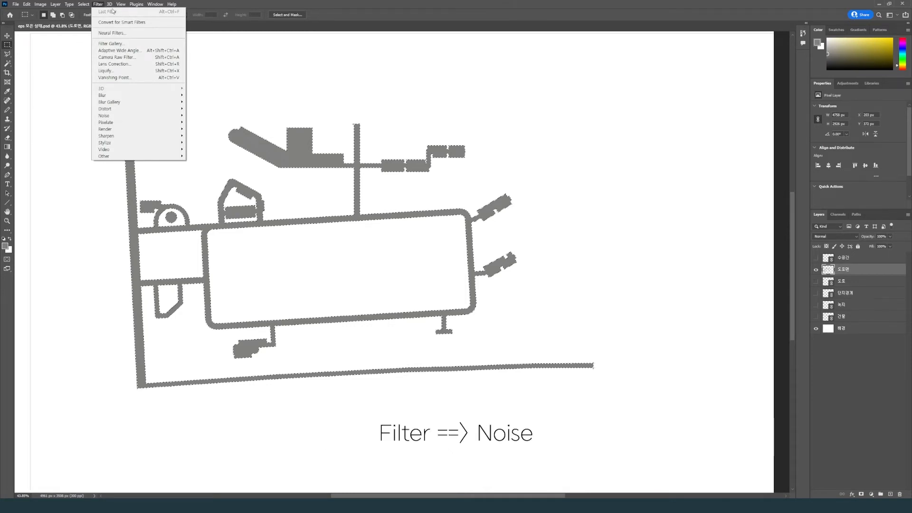
pyautogui.moveTo(109, 115)
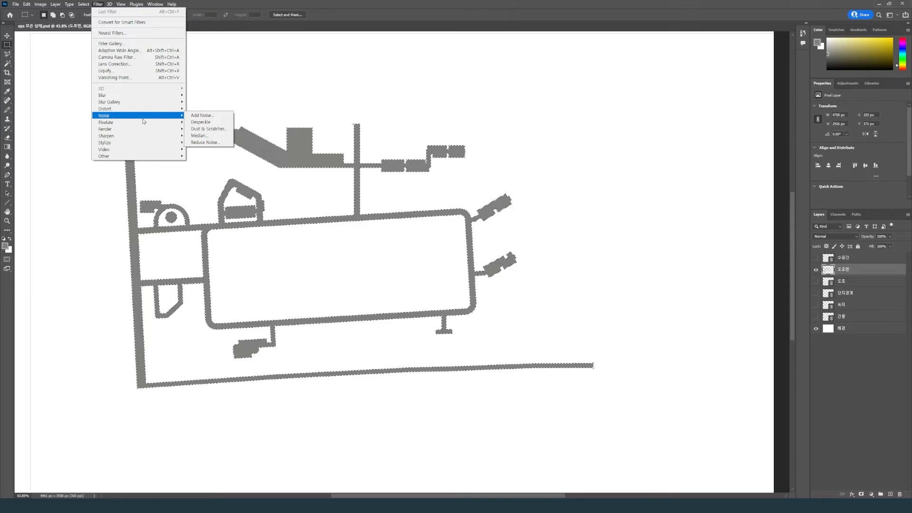
pyautogui.click(202, 115)
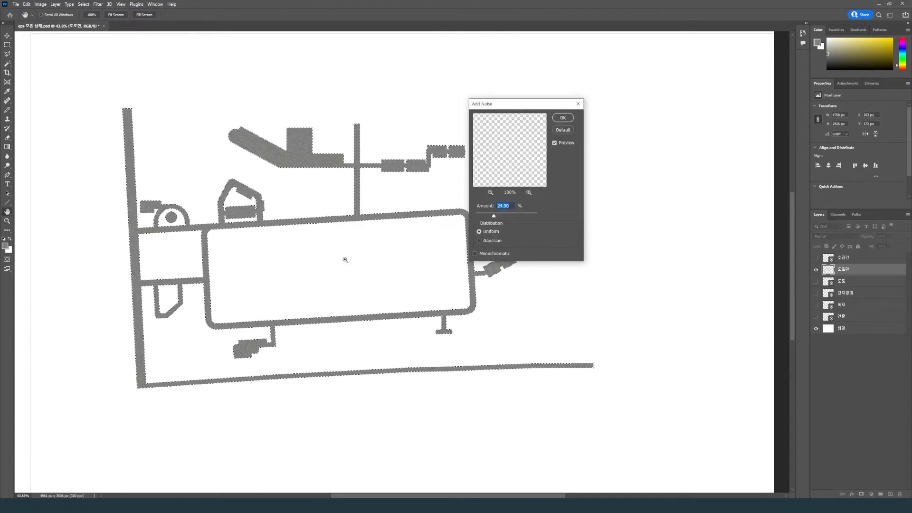
# Set the noise amount to 3% and apply the filter to the road surface.
pyautogui.hotkey('ctrl', '+')
pyautogui.hotkey('ctrl', '+')
pyautogui.hotkey('ctrl', '+')
pyautogui.hotkey('ctrl', '+')
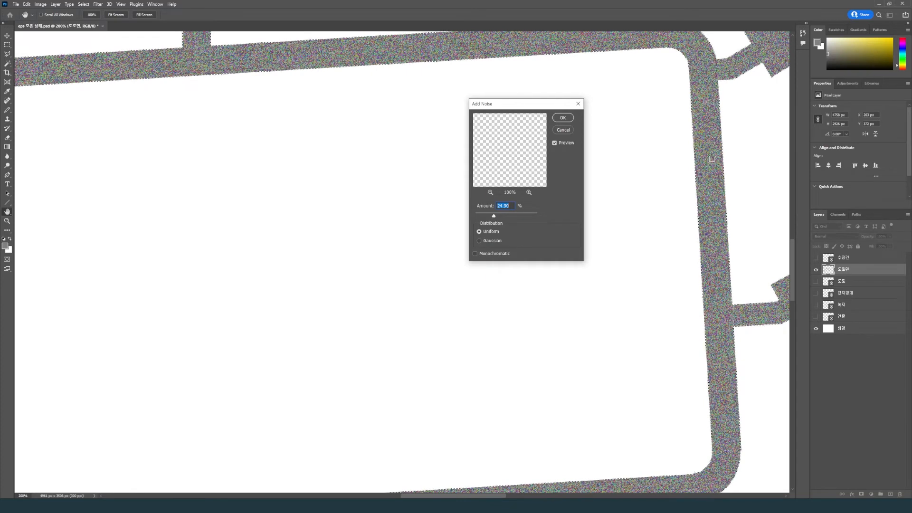
pyautogui.moveTo(494, 216)
pyautogui.mouseDown()
pyautogui.moveTo(485, 212)
pyautogui.moveTo(484, 224)
pyautogui.mouseUp()
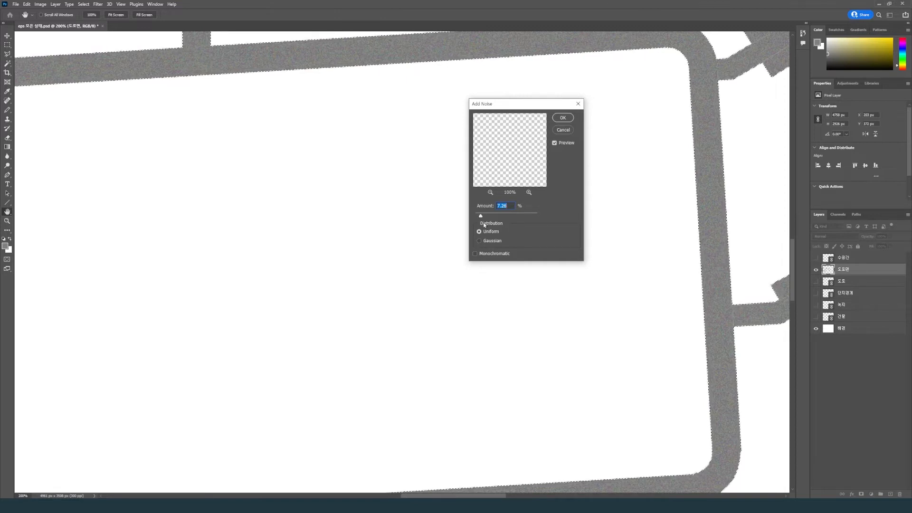
pyautogui.write('5')
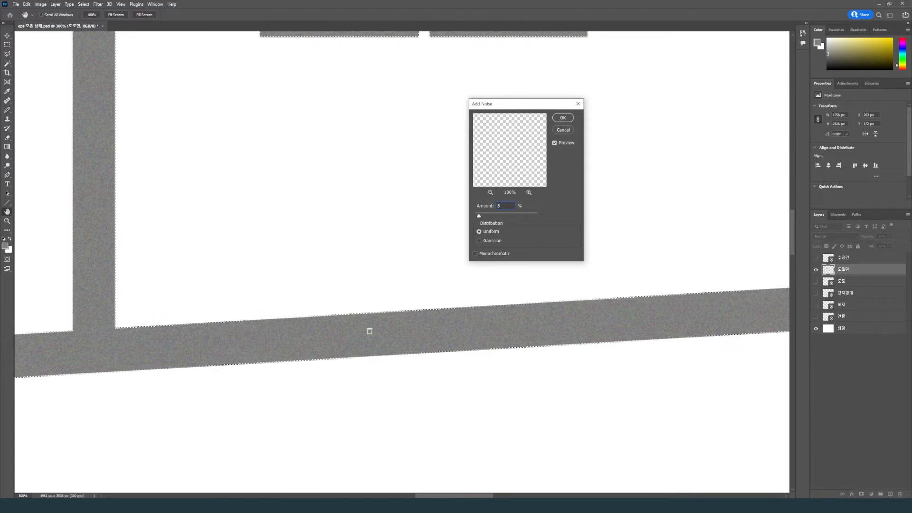
pyautogui.press('BackSpace')
pyautogui.write('3')
pyautogui.click(563, 118)
# Check the noise texture on the roads up close and at overview scale, and clear the selection.
pyautogui.hotkey('ctrl', '-')
pyautogui.hotkey('ctrl', '-')
pyautogui.hotkey('ctrl', '-')
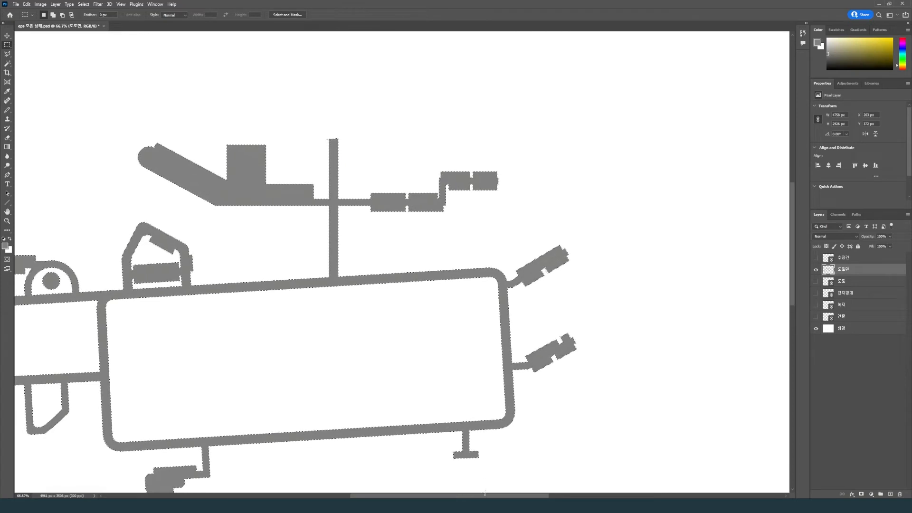
pyautogui.moveTo(485, 496); pyautogui.dragTo(463, 496)
pyautogui.scroll(1, 332, 441)
pyautogui.hotkey('ctrl', '+')
pyautogui.hotkey('ctrl', '+')
pyautogui.hotkey('ctrl', '-')
pyautogui.hotkey('ctrl', '-')
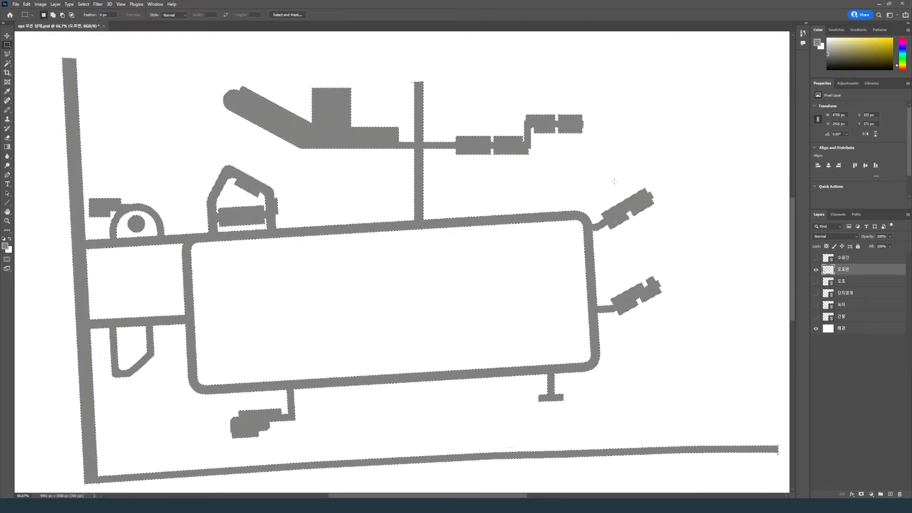
pyautogui.hotkey('ctrl', 'd')
# Draw a yellow 2 px center line down the full length of the left vertical road and set its opacity to 80%.
pyautogui.click(7, 203)
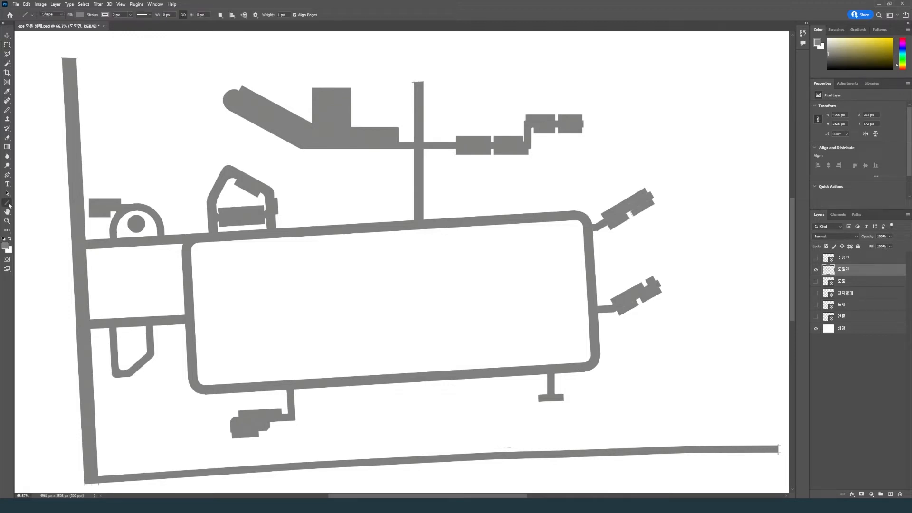
pyautogui.click(105, 15)
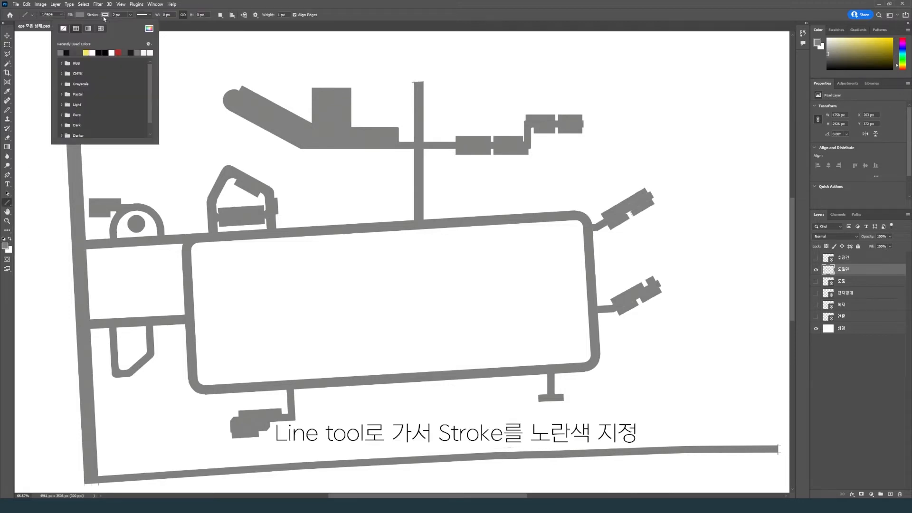
pyautogui.click(239, 3)
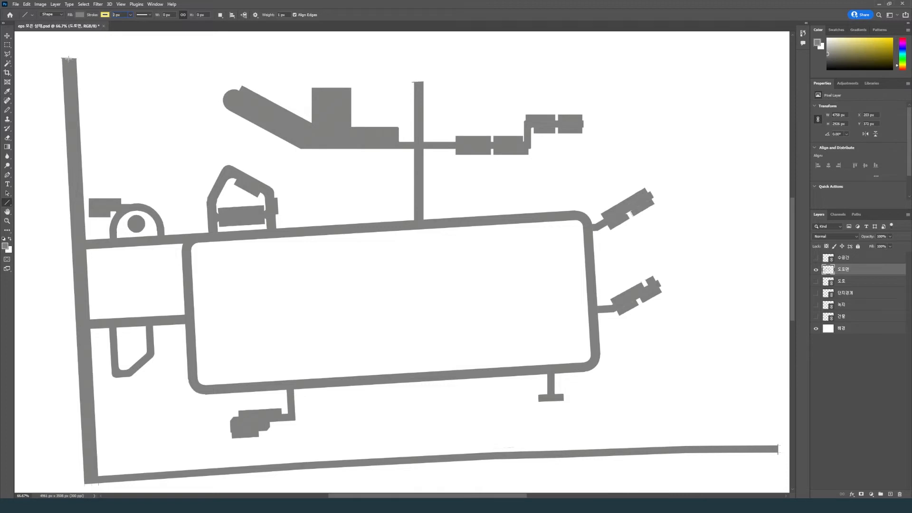
pyautogui.moveTo(69, 59); pyautogui.dragTo(90, 483)
pyautogui.press('m')
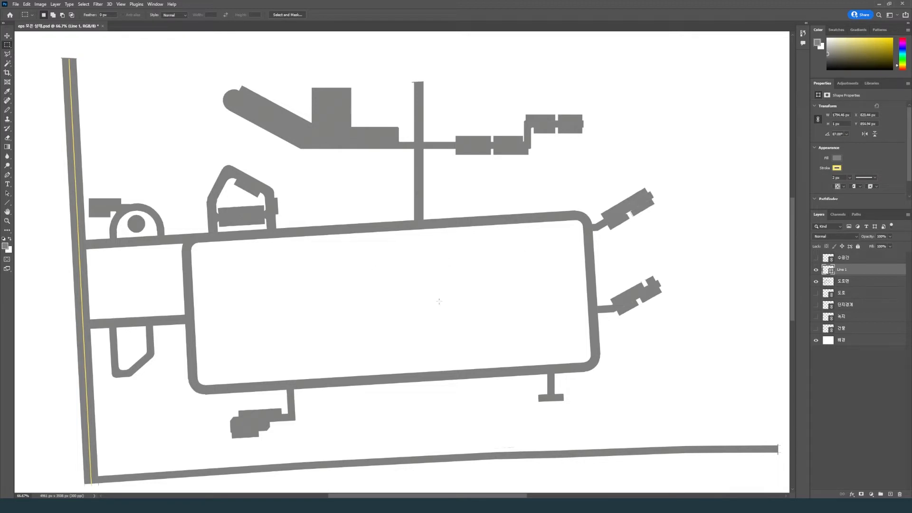
pyautogui.click(890, 236)
pyautogui.moveTo(890, 245)
pyautogui.mouseDown()
pyautogui.moveTo(872, 249)
pyautogui.moveTo(886, 247)
pyautogui.mouseUp()
# Draw yellow center lines along the upper vertical road and the two short roads linking the left road to the central loop.
pyautogui.press('u')
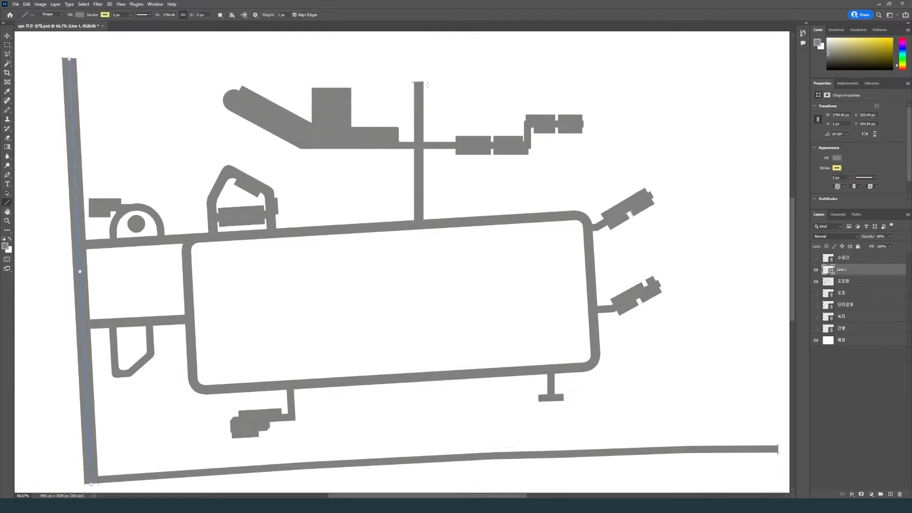
pyautogui.moveTo(418, 83); pyautogui.dragTo(418, 221)
pyautogui.moveTo(91, 324); pyautogui.dragTo(184, 319)
pyautogui.moveTo(86, 245); pyautogui.dragTo(187, 239)
pyautogui.press('m')
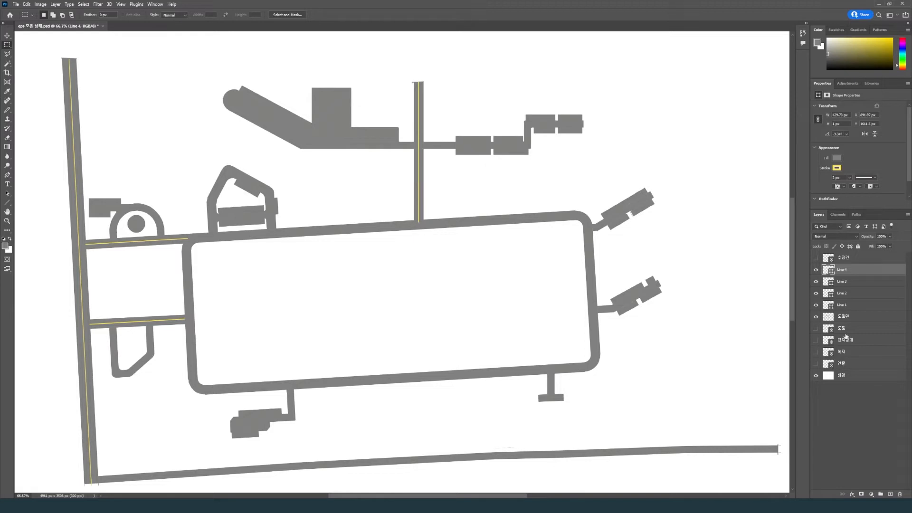
# Merge the four yellow line shape layers into one and rename the merged layer 도로_중앙선.
pyautogui.keyDown('shift'); pyautogui.click(844, 304); pyautogui.keyUp('shift')
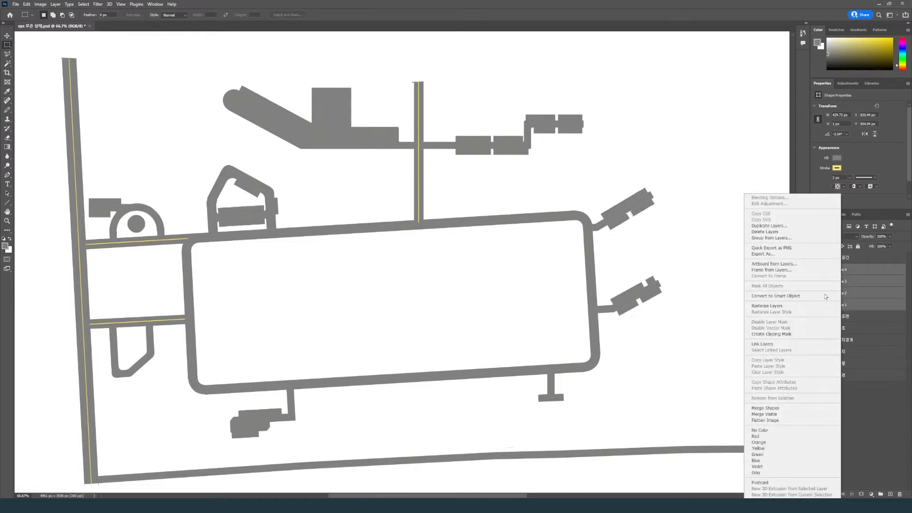
pyautogui.click(765, 408)
pyautogui.doubleClick(843, 269)
pyautogui.write('도로')
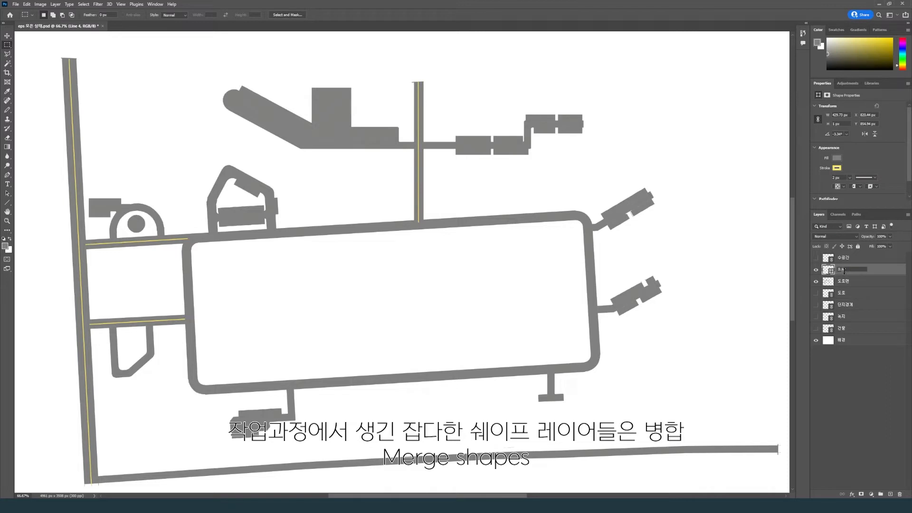
pyautogui.write(' 중앙선')
pyautogui.click(855, 406)
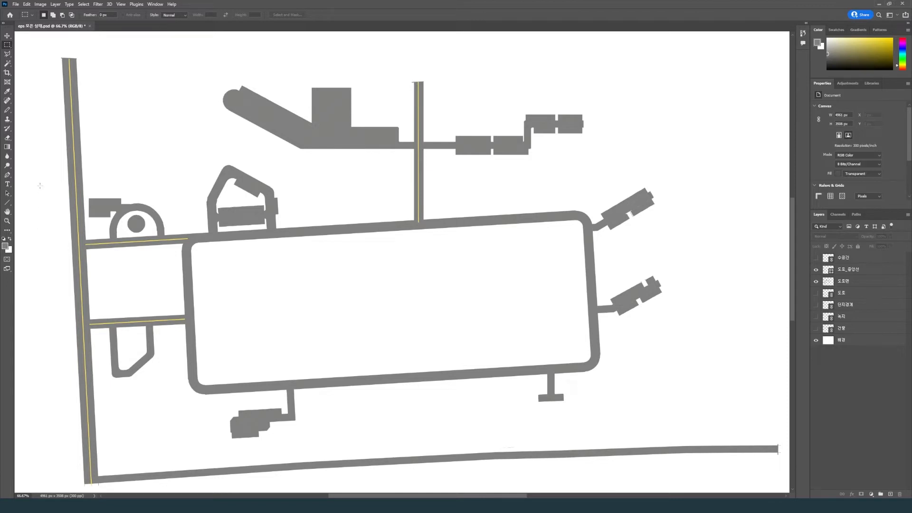
# Set up the Pen tool for shapes and set the fill of the 도로_중앙선 layer to none.
pyautogui.click(7, 175)
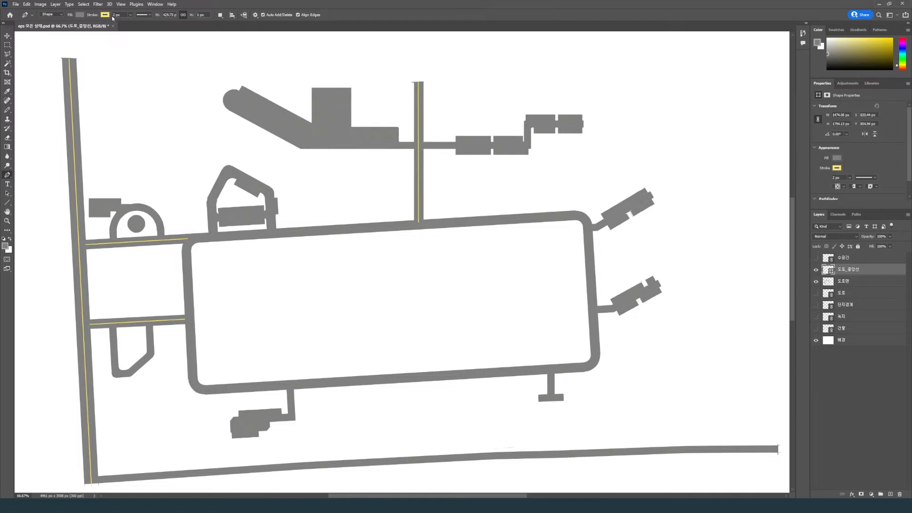
pyautogui.click(79, 15)
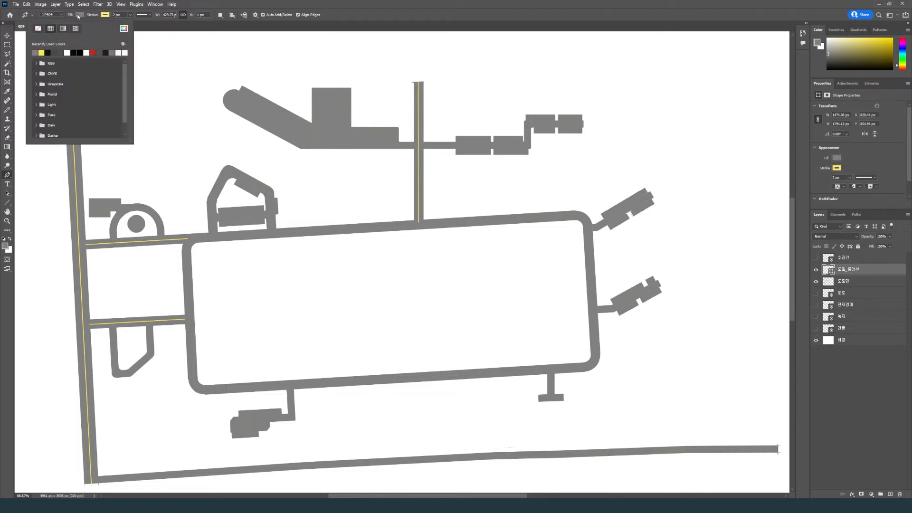
pyautogui.click(38, 29)
pyautogui.click(209, 4)
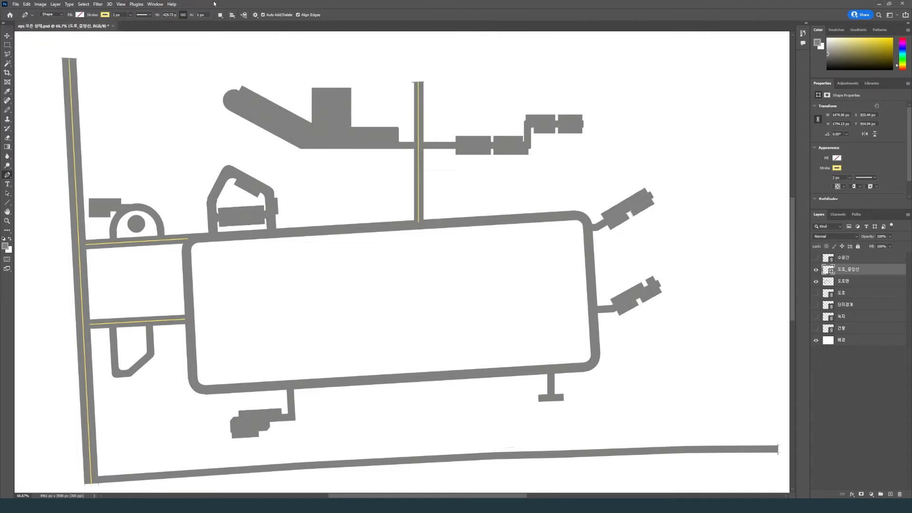
# Try out a short freehand curve with the Pen tool in the empty area above the half-round road.
pyautogui.click(169, 93)
pyautogui.moveTo(166, 139)
pyautogui.mouseDown()
pyautogui.moveTo(151, 146)
pyautogui.moveTo(173, 166)
pyautogui.mouseUp()
pyautogui.click(205, 144)
pyautogui.click(8, 46)
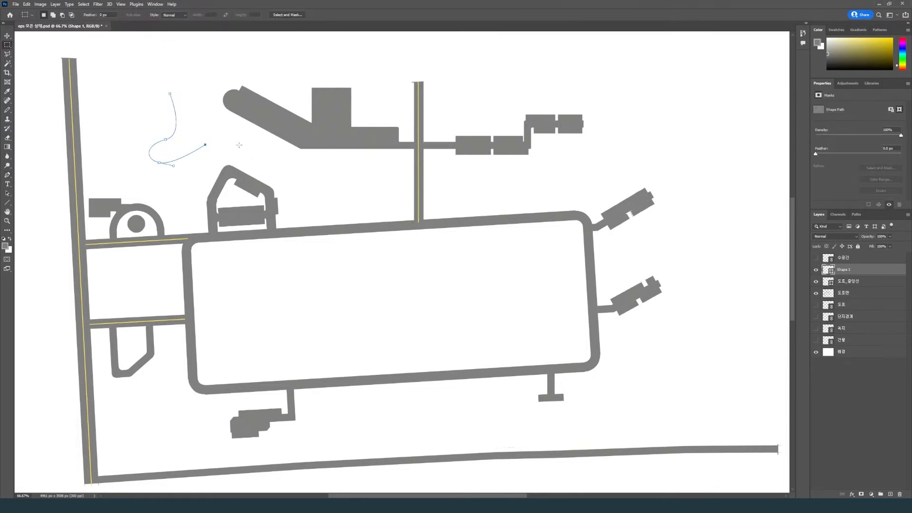
pyautogui.hotkey('ctrl', 'h')
# Draw a closed yellow 2 px center line around the central loop road with the Pen tool, curving it at the rounded corners.
pyautogui.click(7, 175)
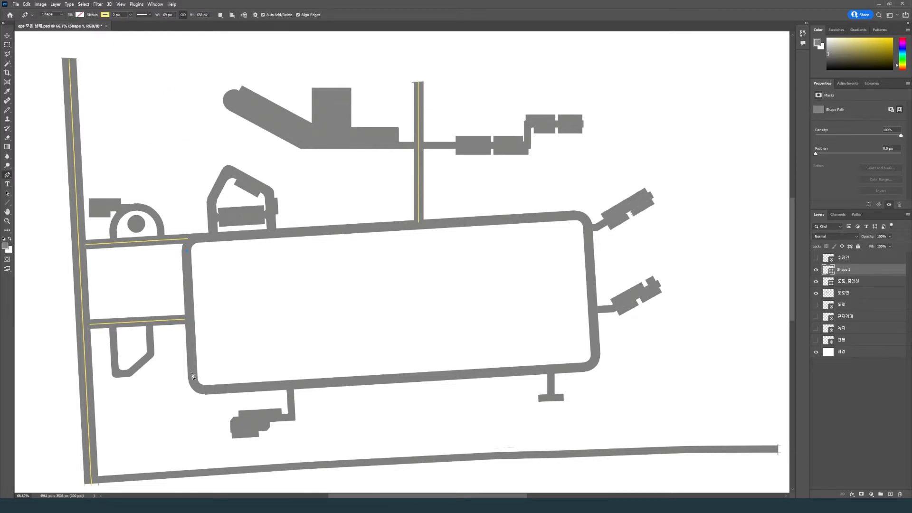
pyautogui.click(194, 380)
pyautogui.moveTo(198, 388); pyautogui.dragTo(203, 393)
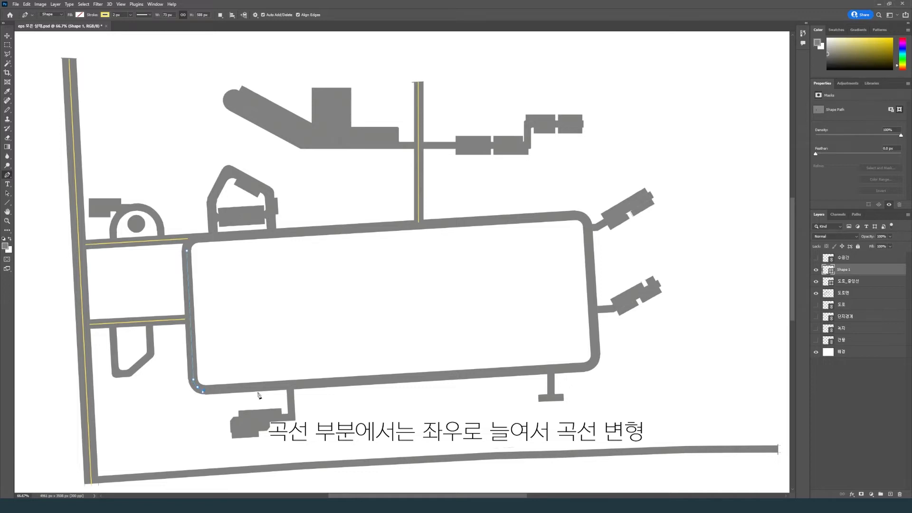
pyautogui.click(586, 368)
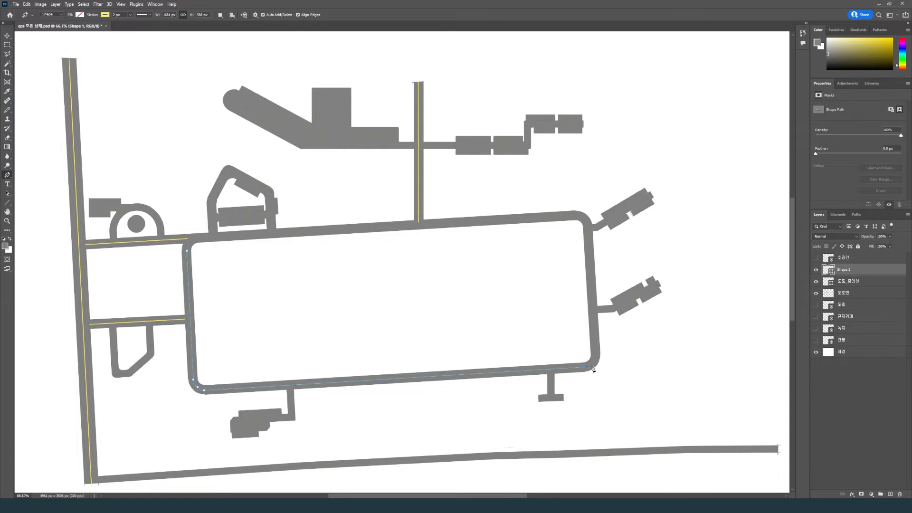
pyautogui.click(594, 365)
pyautogui.moveTo(596, 358); pyautogui.dragTo(596, 358)
pyautogui.click(596, 355)
pyautogui.click(585, 222)
pyautogui.click(577, 217)
pyautogui.click(187, 251)
pyautogui.press('m')
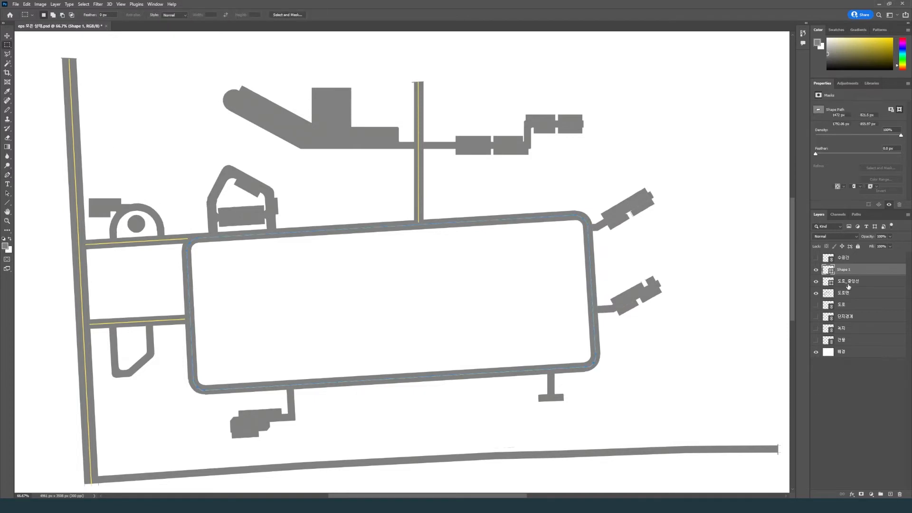
# Merge the loop's center line shape with the 도로_중앙선 layer.
pyautogui.click(848, 282)
pyautogui.click(843, 257)
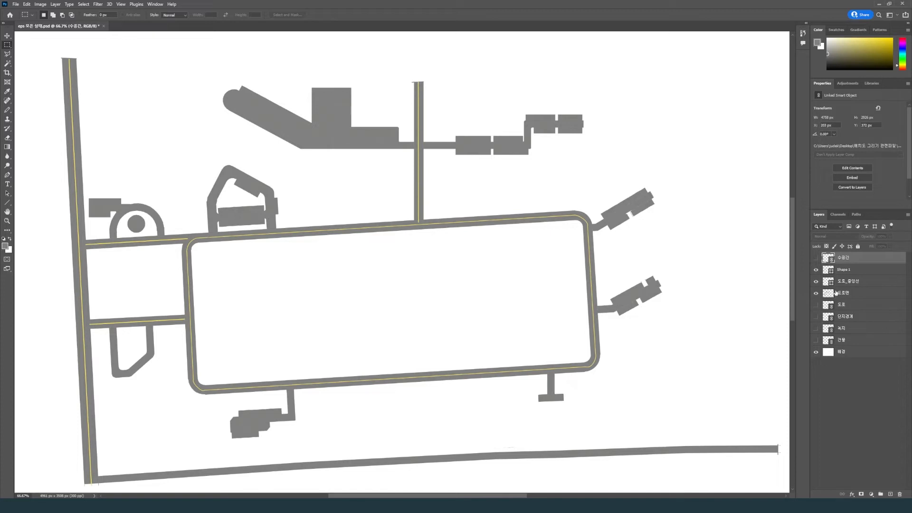
pyautogui.click(843, 273)
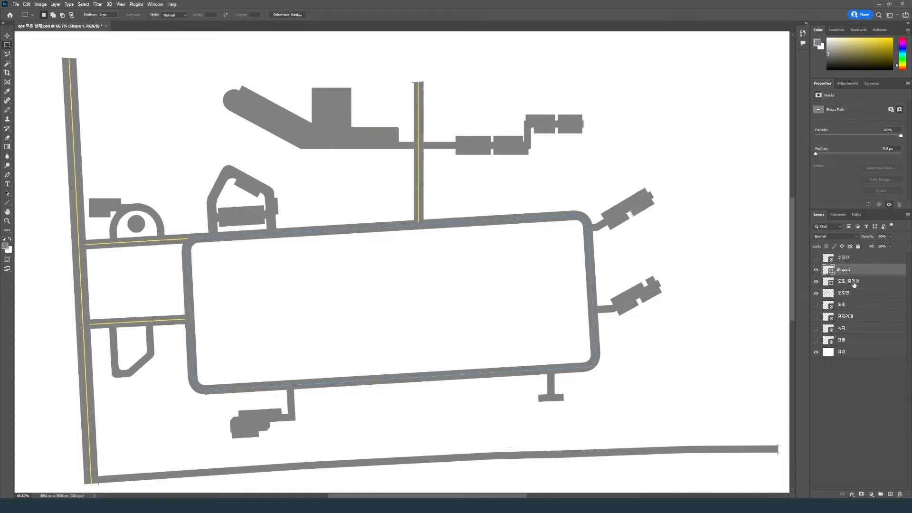
pyautogui.keyDown('shift'); pyautogui.click(853, 283); pyautogui.keyUp('shift')
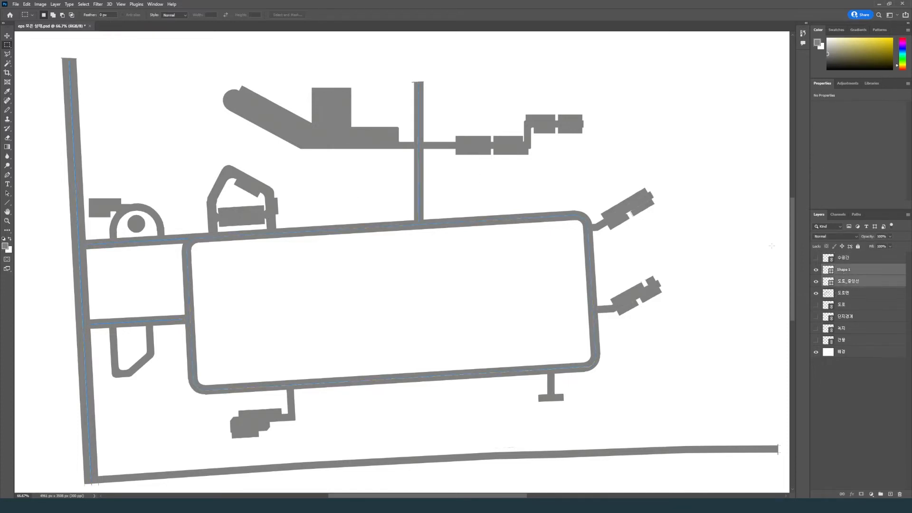
pyautogui.rightClick(865, 276)
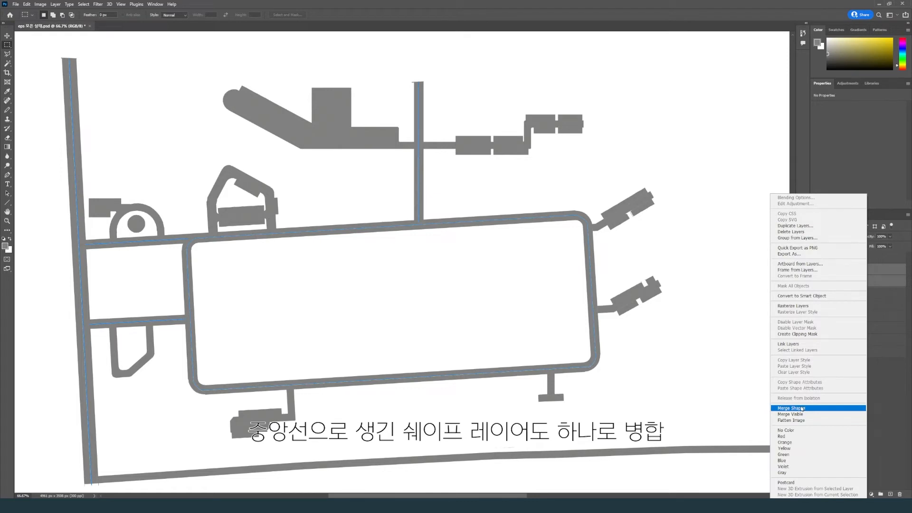
pyautogui.click(802, 409)
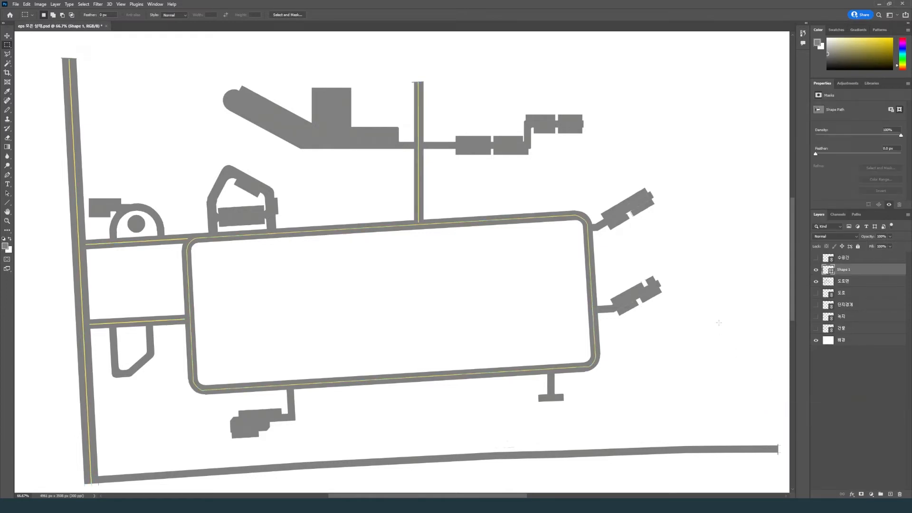
# Rename the merged center line layer 도로_중앙선 and set its opacity to 80%.
pyautogui.doubleClick(845, 274)
pyautogui.write('도로_ 중앙선')
pyautogui.press('Return')
pyautogui.moveTo(890, 237); pyautogui.dragTo(884, 245)
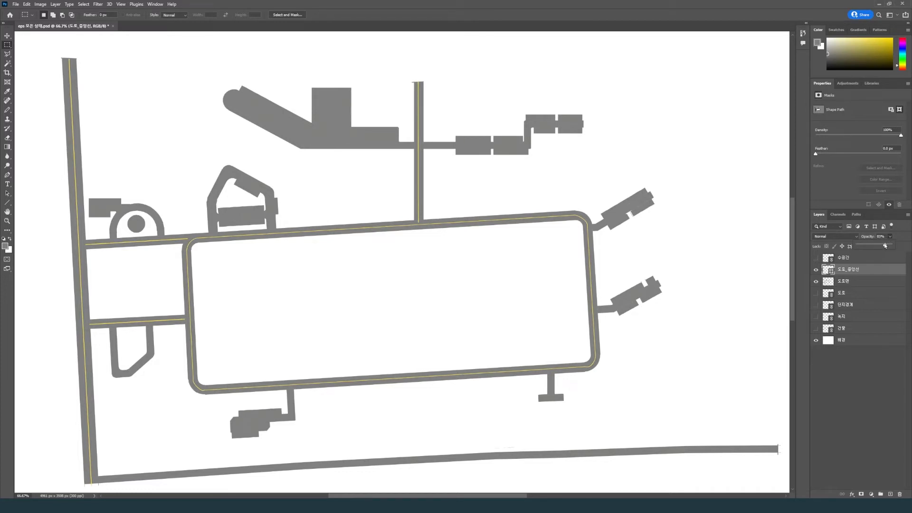
pyautogui.click(863, 383)
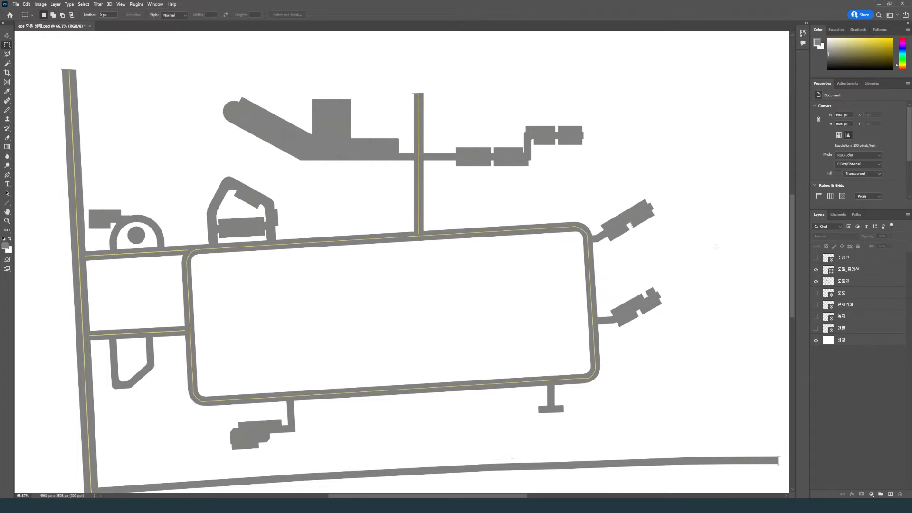
# Hide the 도로_중앙선 layer and create a new white portrait document of 2480 x 3508 px.
pyautogui.click(848, 281)
pyautogui.click(816, 269)
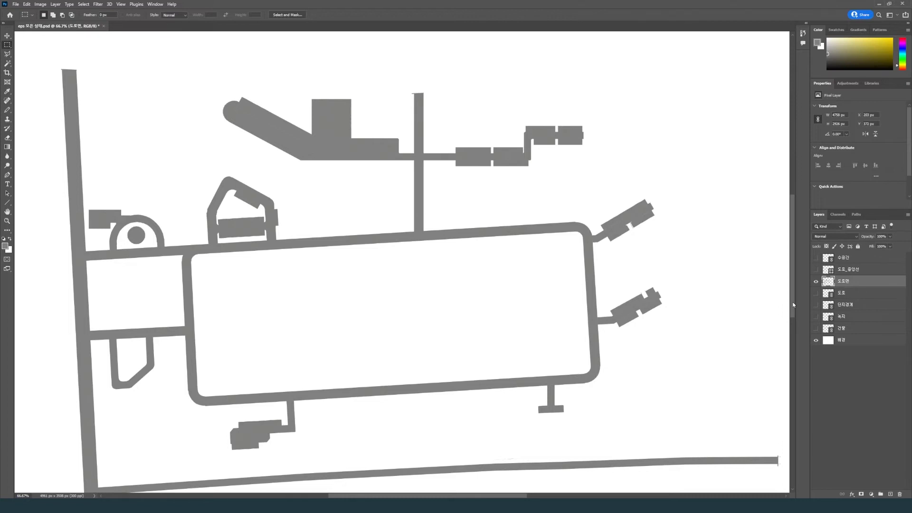
pyautogui.click(18, 4)
pyautogui.click(23, 14)
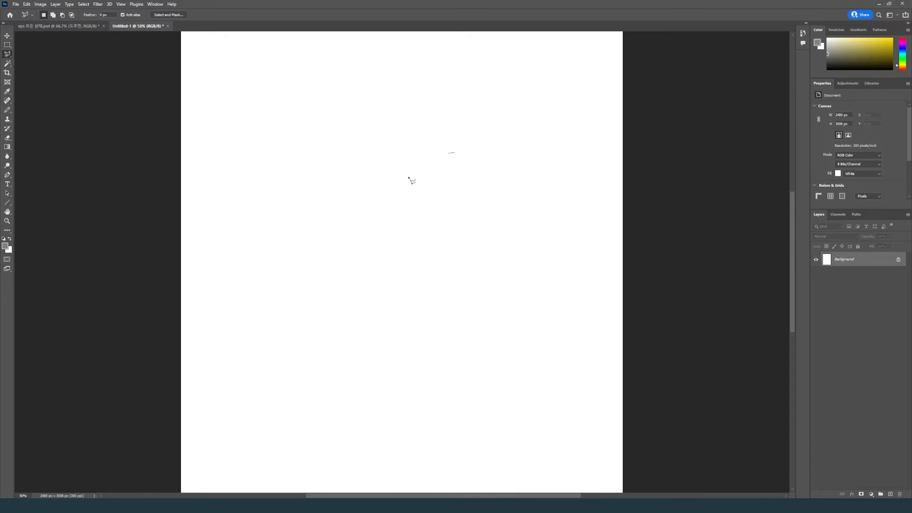
# Outline a narrow diagonal strip with the Polygonal Lasso, fill it with the grey foreground color, and clear the selection.
pyautogui.click(293, 289)
pyautogui.click(308, 305)
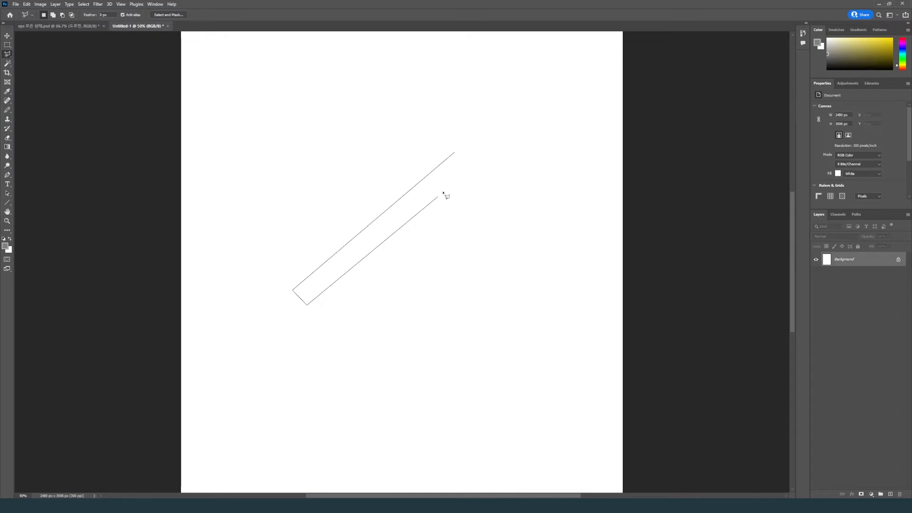
pyautogui.press('Escape')
pyautogui.doubleClick(465, 167)
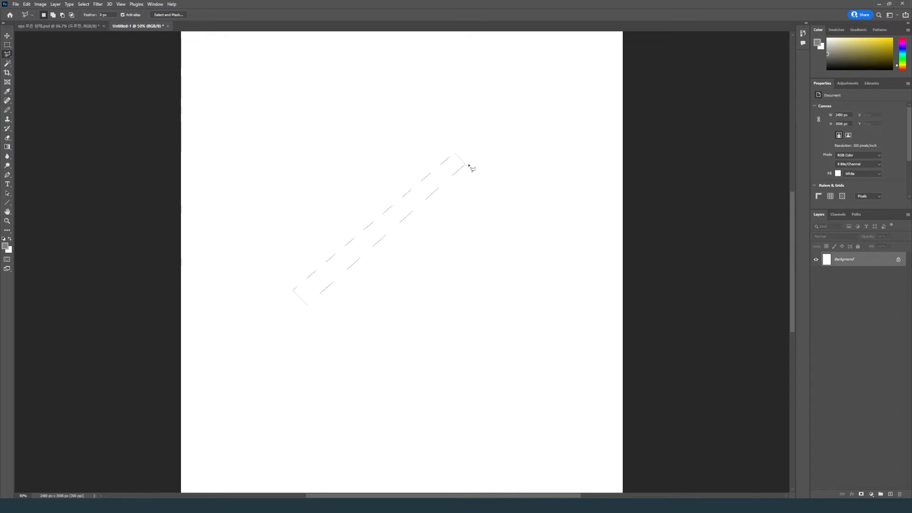
pyautogui.hotkey('alt', 'BackSpace')
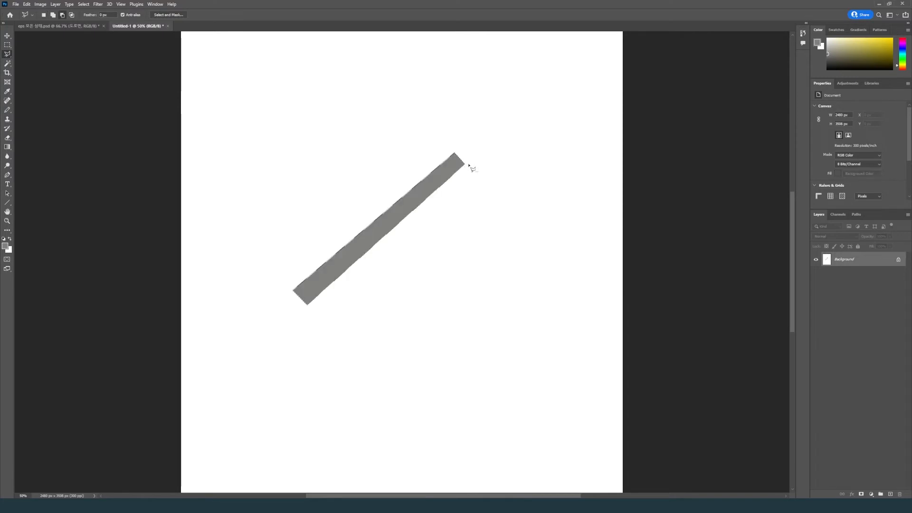
pyautogui.hotkey('ctrl', 'd')
pyautogui.press('m')
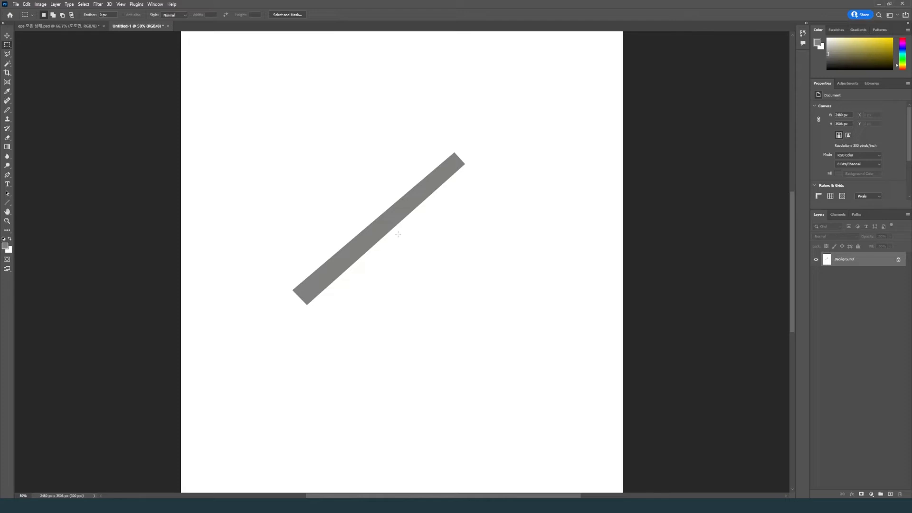
# Add a new layer above the background and name it 도로_음영.
pyautogui.click(890, 494)
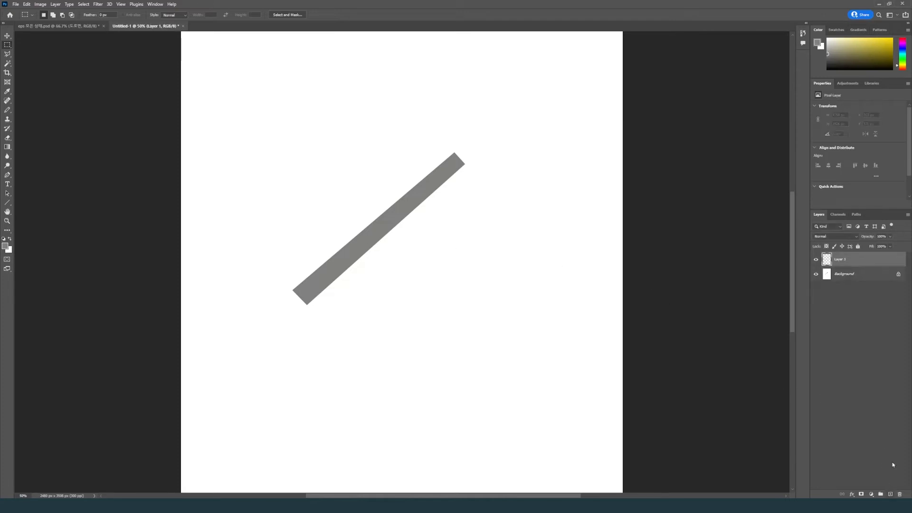
pyautogui.click(847, 276)
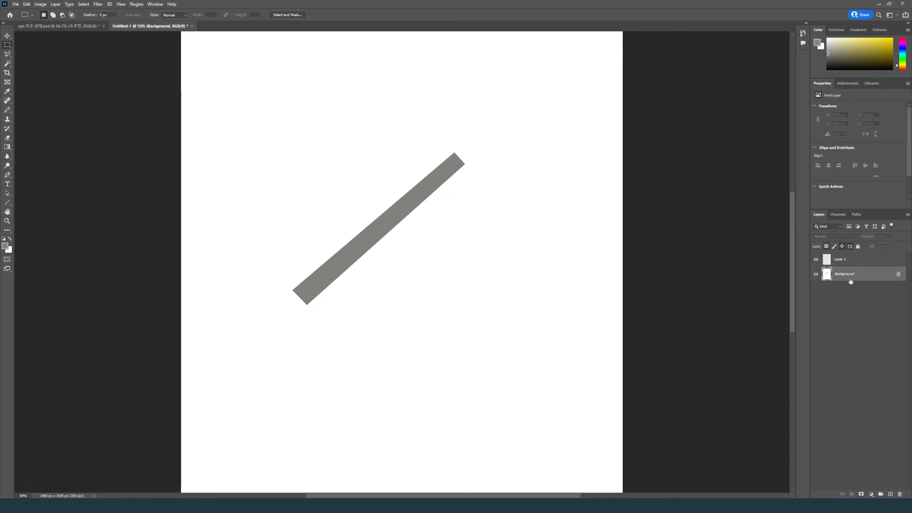
pyautogui.doubleClick(844, 259)
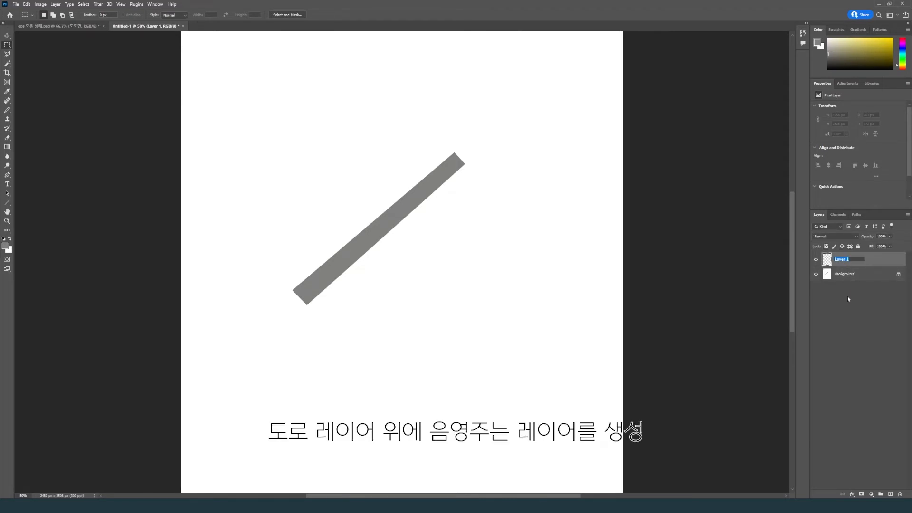
pyautogui.write('ㅇ므여')
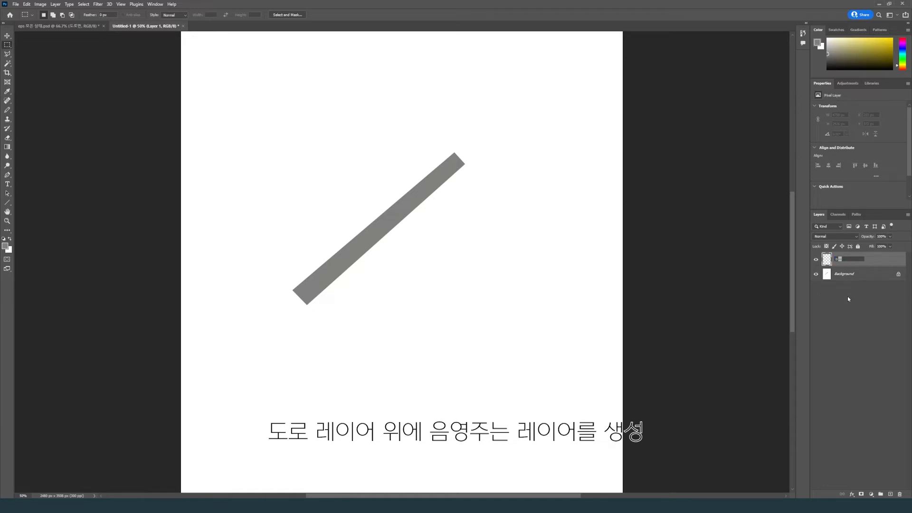
pyautogui.press('BackSpace')
pyautogui.press('BackSpace')
pyautogui.press('BackSpace')
pyautogui.write('음')
pyautogui.press('Return')
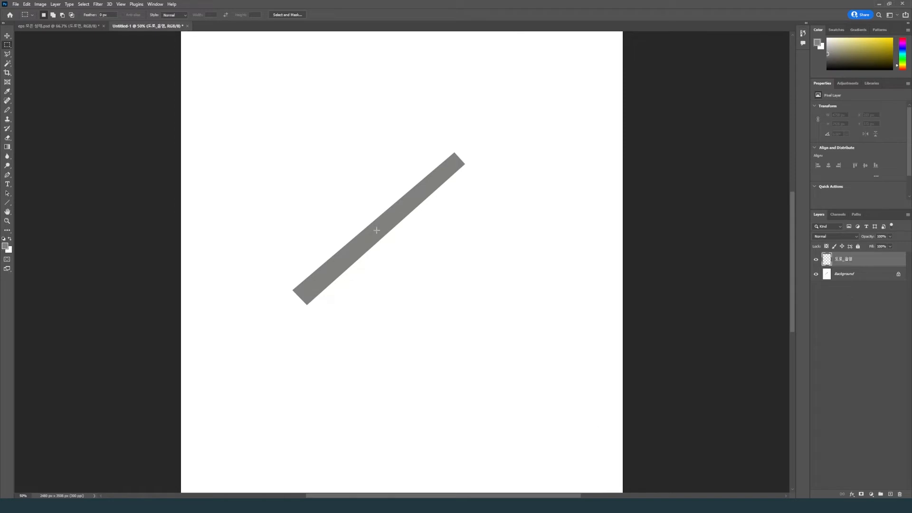
# Select the grey strip with the Magic Wand, fill it with #0b0b0b on the 도로_음영 layer, and mask the layer to that selection.
pyautogui.click(7, 63)
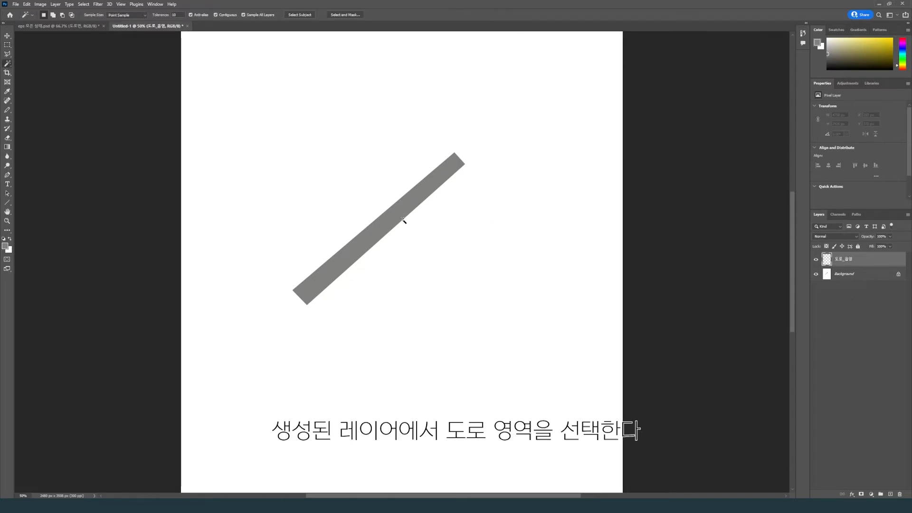
pyautogui.click(392, 224)
pyautogui.click(5, 246)
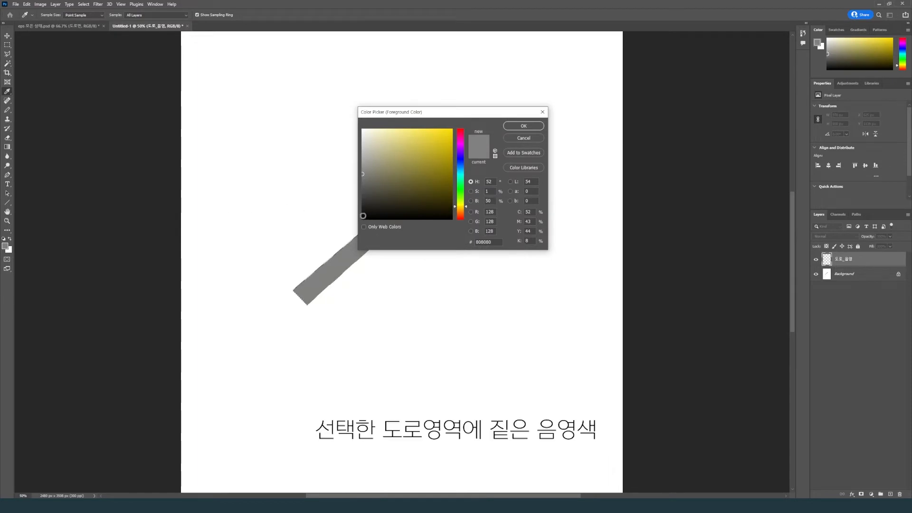
pyautogui.click(363, 216)
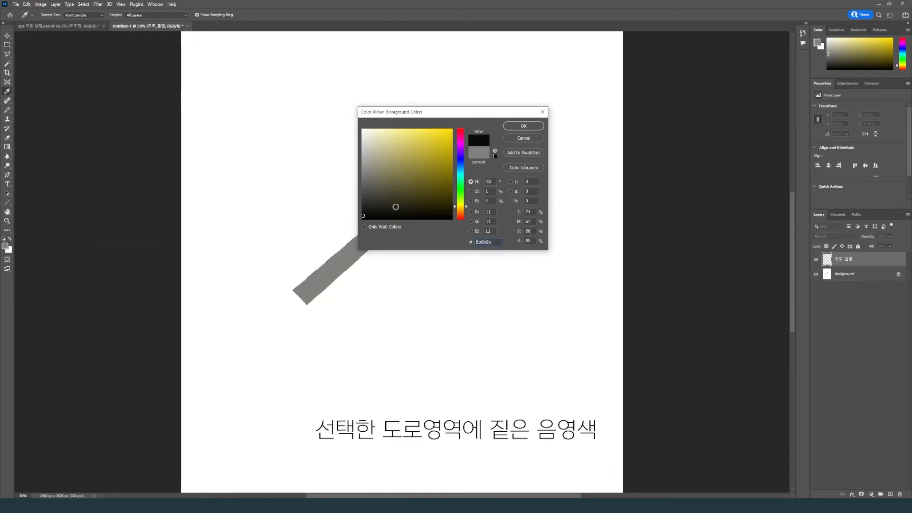
pyautogui.click(523, 126)
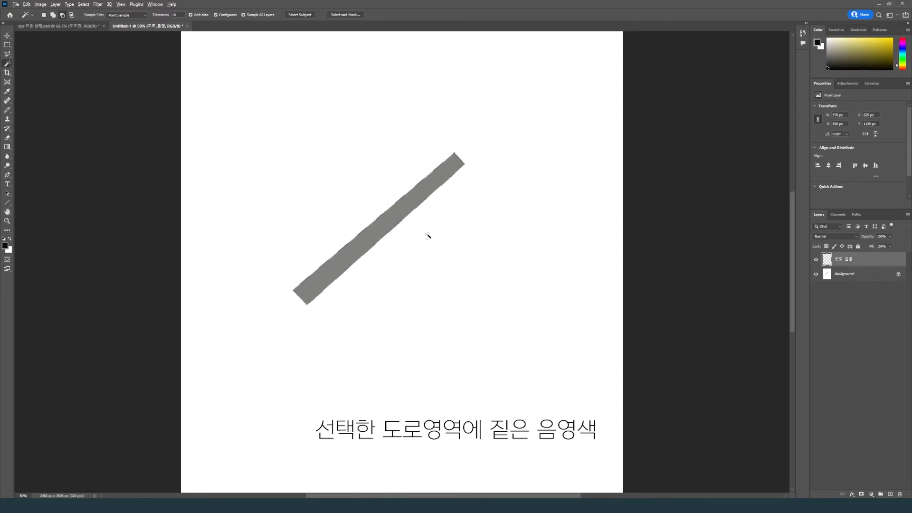
pyautogui.hotkey('alt', 'BackSpace')
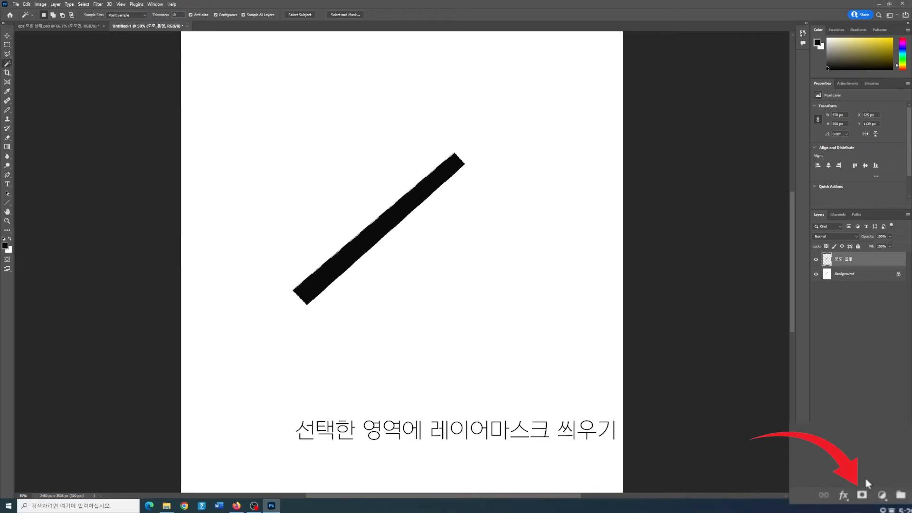
pyautogui.click(862, 495)
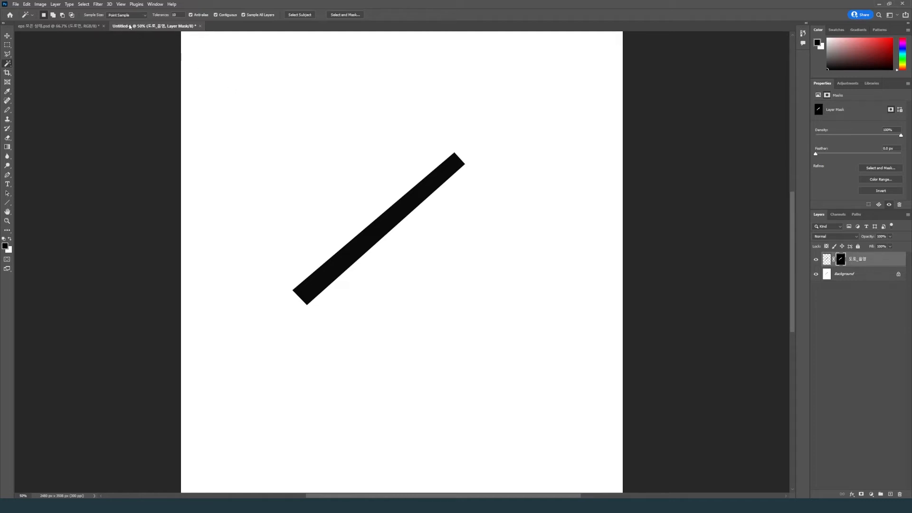
# Invert the layer mask of the 도로_음영 layer in the test document and start a Gaussian Blur on it.
pyautogui.click(122, 6)
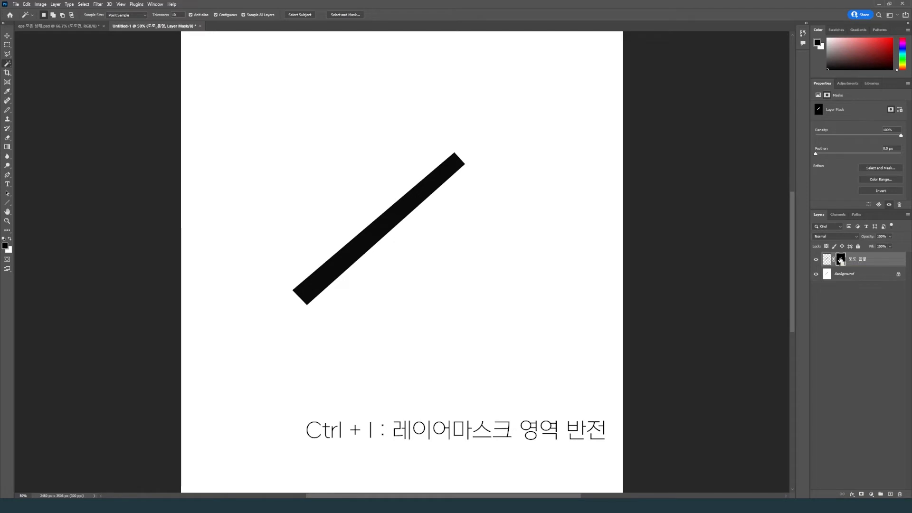
pyautogui.hotkey('ctrl', 'i')
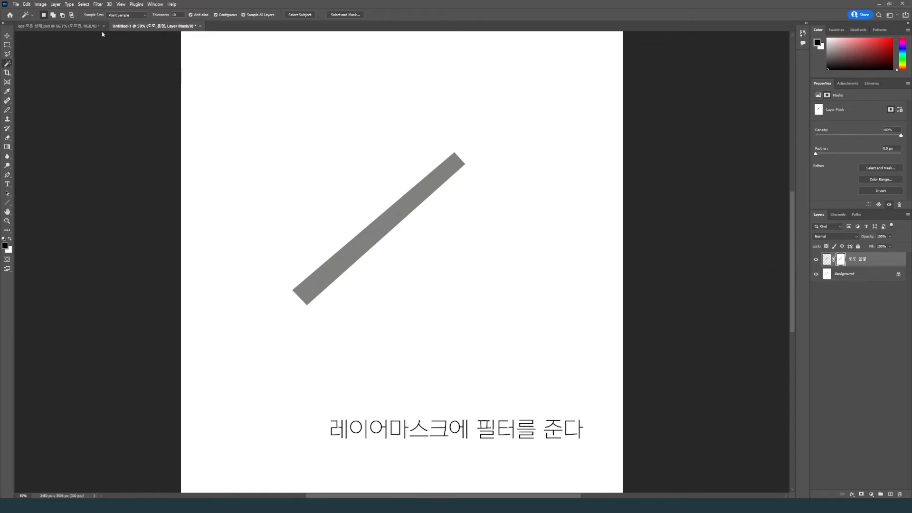
pyautogui.click(97, 4)
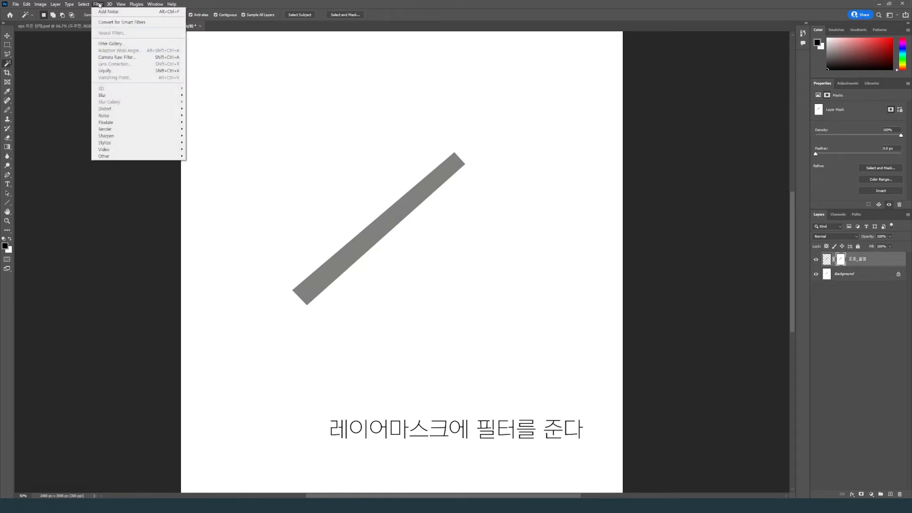
pyautogui.moveTo(109, 97)
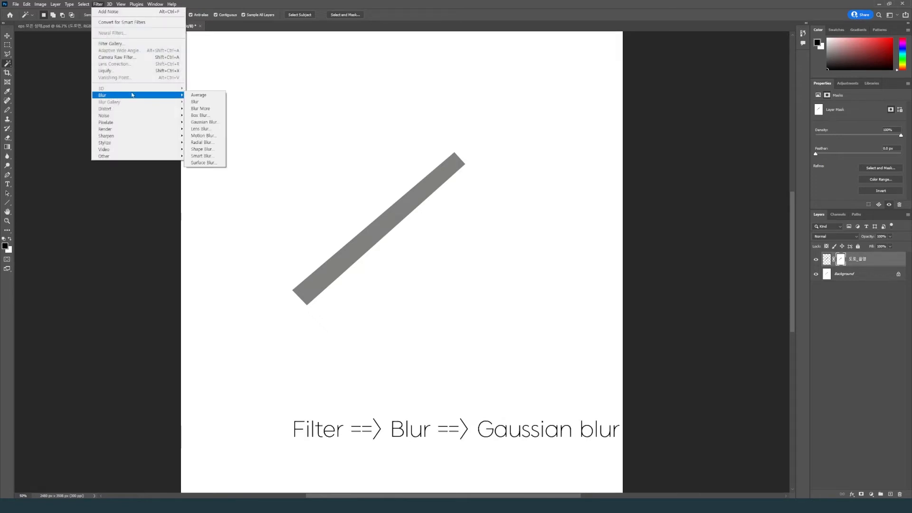
pyautogui.click(202, 123)
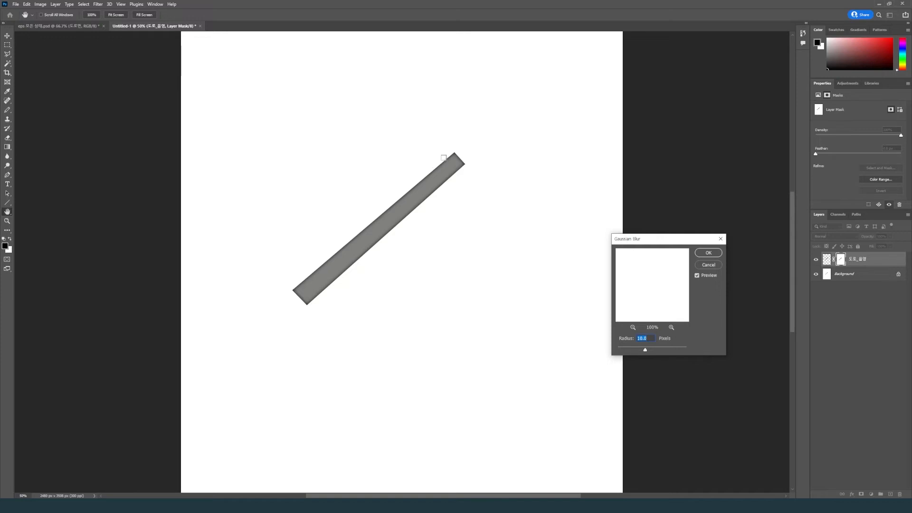
# Try several blur radii up to 26.3 pixels on the strip's mask, and apply the Gaussian Blur with a 4-pixel radius.
pyautogui.moveTo(645, 349)
pyautogui.mouseDown()
pyautogui.moveTo(654, 352)
pyautogui.moveTo(649, 361)
pyautogui.moveTo(638, 356)
pyautogui.mouseUp()
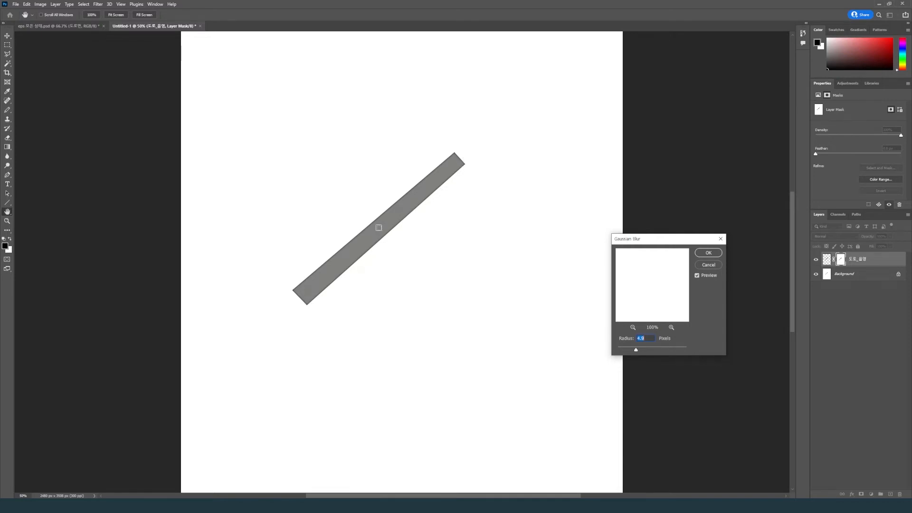
pyautogui.hotkey('ctrl', '+')
pyautogui.hotkey('ctrl', '+')
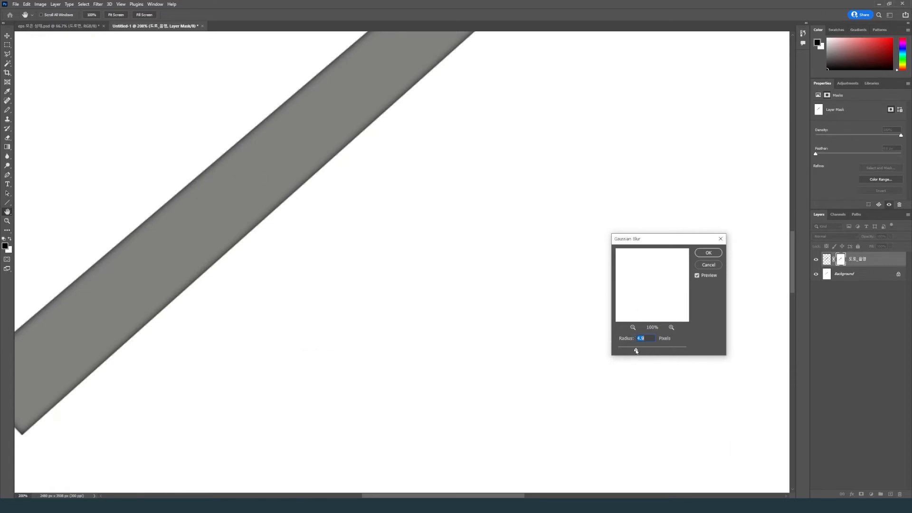
pyautogui.moveTo(636, 351); pyautogui.dragTo(636, 350)
pyautogui.moveTo(639, 351); pyautogui.dragTo(650, 353)
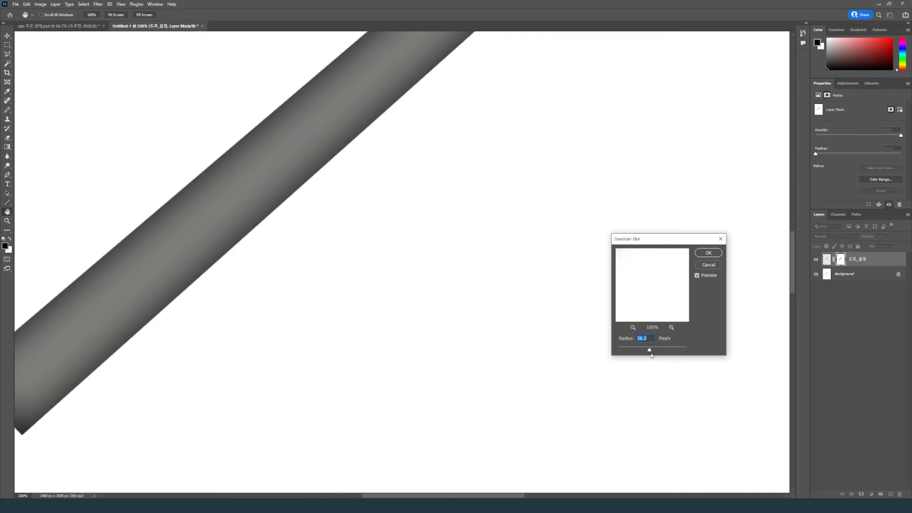
pyautogui.moveTo(649, 351); pyautogui.dragTo(625, 351)
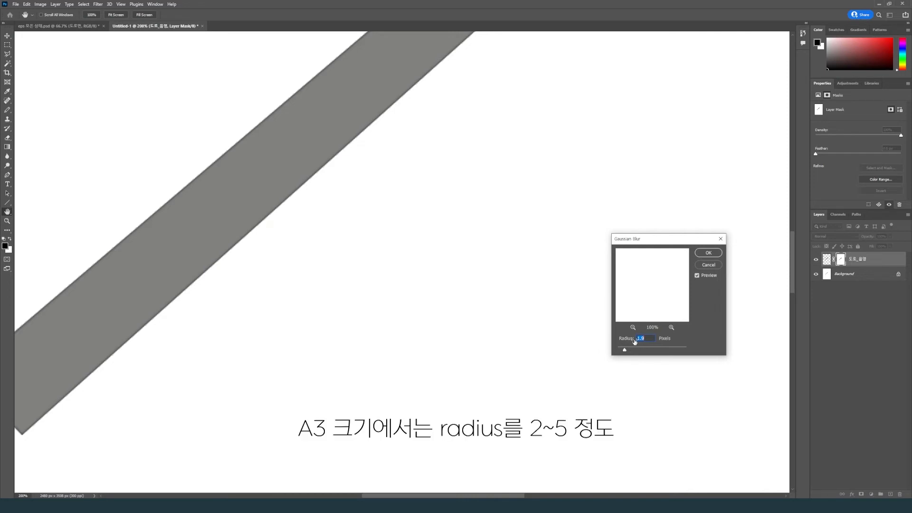
pyautogui.write('4')
pyautogui.press('Return')
pyautogui.press('w')
pyautogui.hotkey('ctrl', '1')
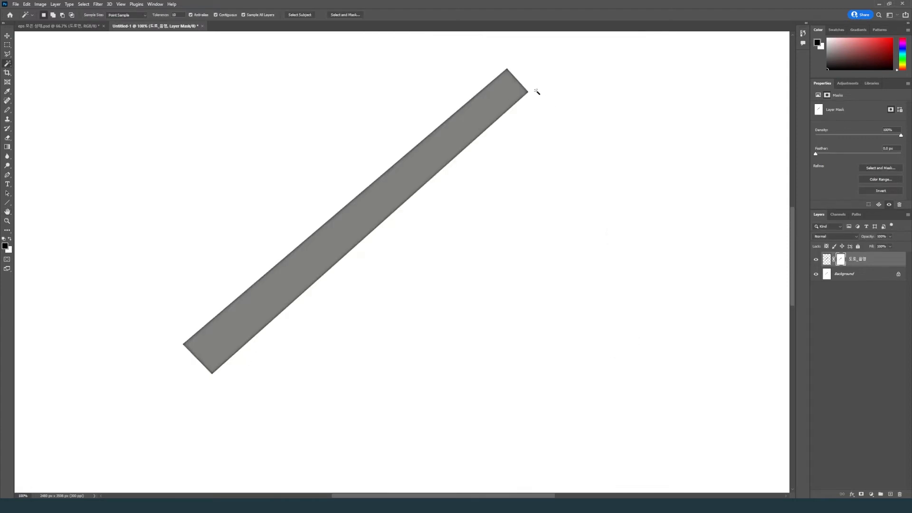
pyautogui.click(827, 259)
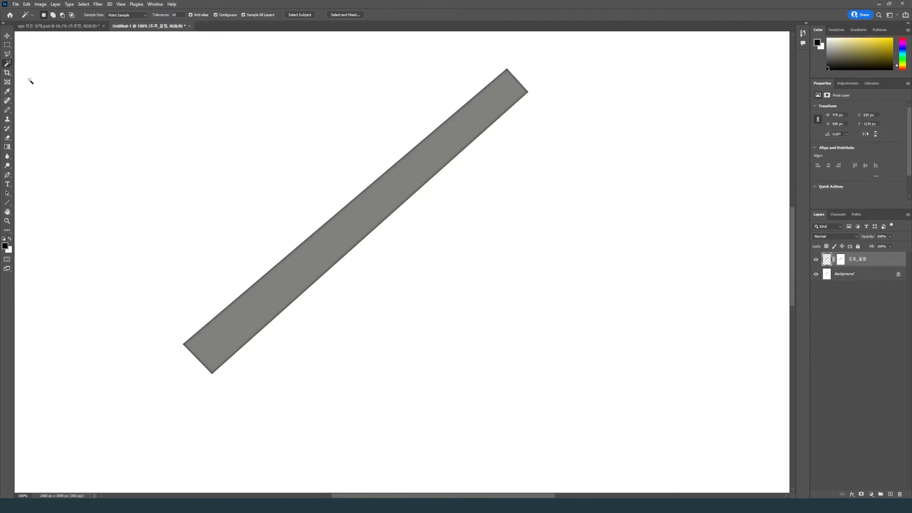
pyautogui.press('e')
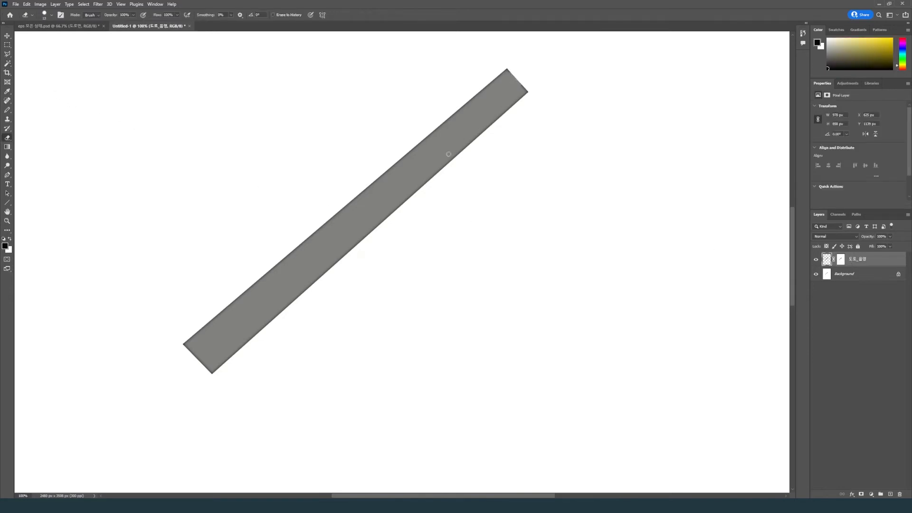
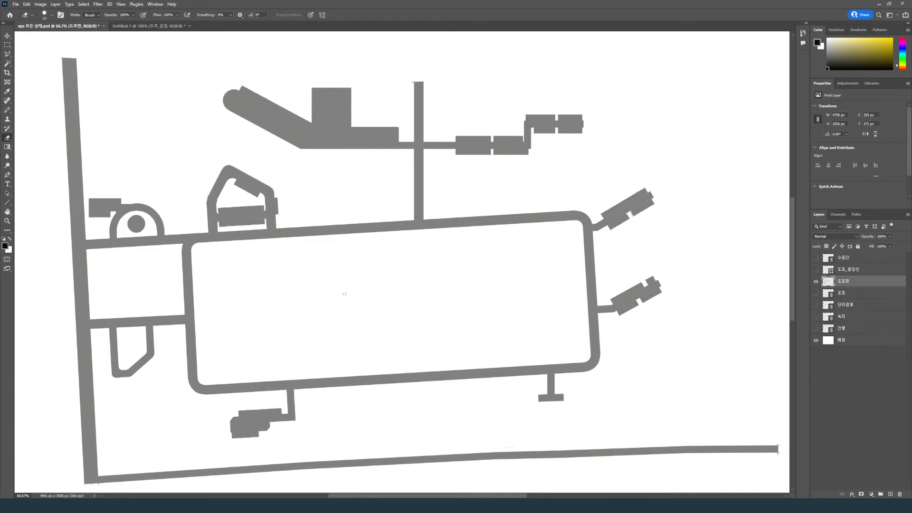
# In the site plan document, add a new layer above the 도로면 layer and name it 도로_음영.
pyautogui.hotkey('ctrl', 'alt', 'shift', 'n')
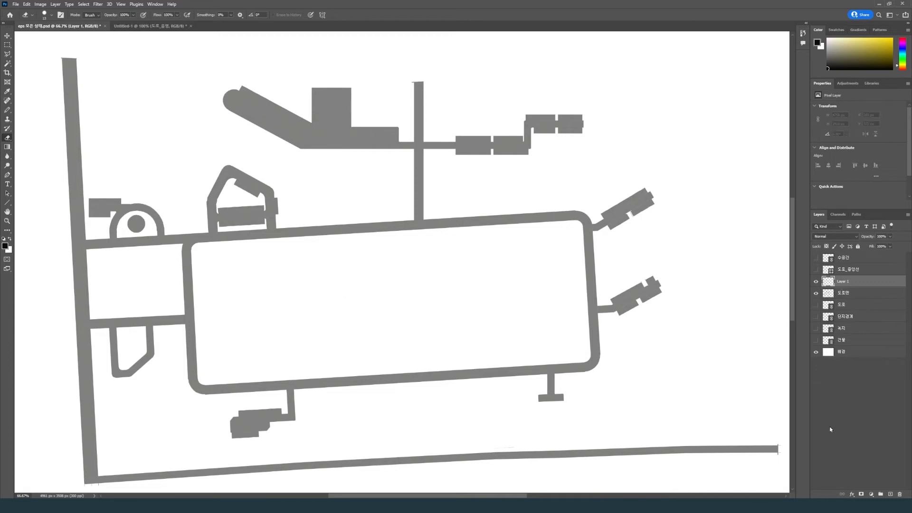
pyautogui.doubleClick(843, 282)
pyautogui.write('도로_으중앙')
pyautogui.click(868, 407)
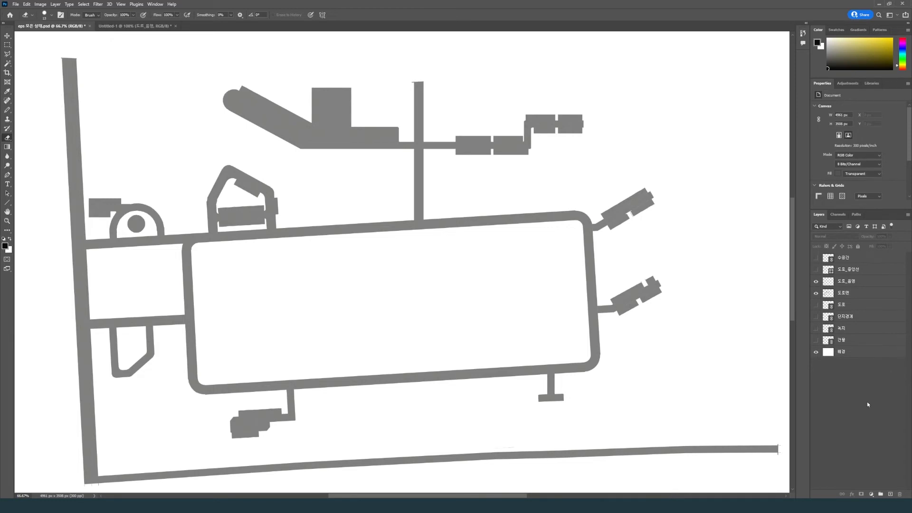
pyautogui.click(851, 284)
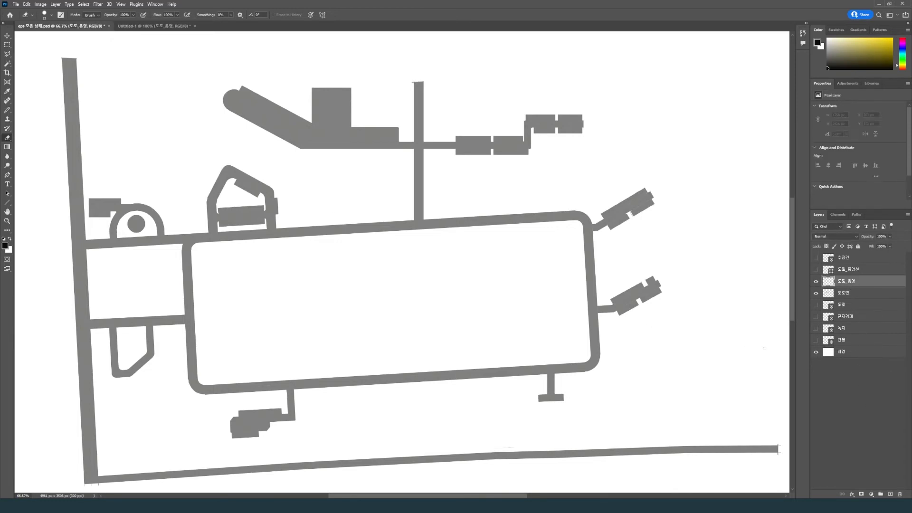
pyautogui.click(7, 64)
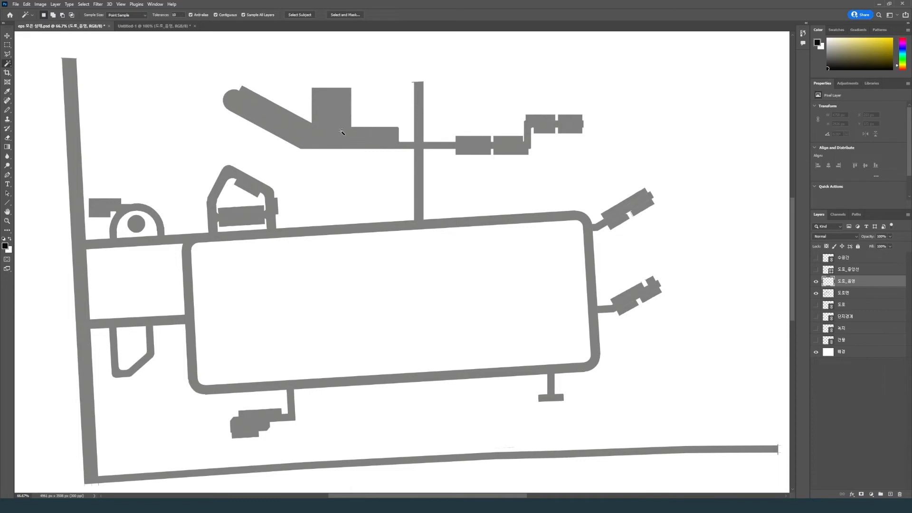
pyautogui.click(332, 140)
pyautogui.click(338, 113)
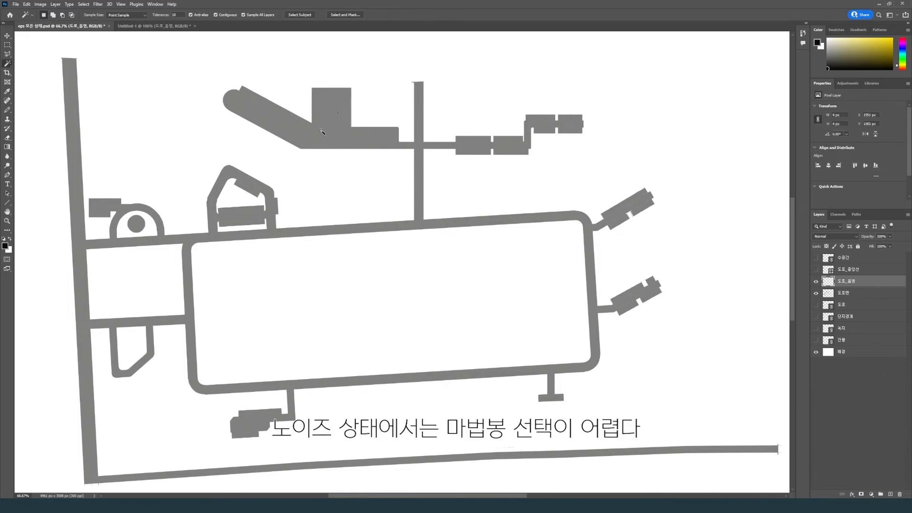
pyautogui.click(419, 222)
pyautogui.hotkey('ctrl', 'd')
pyautogui.press('m')
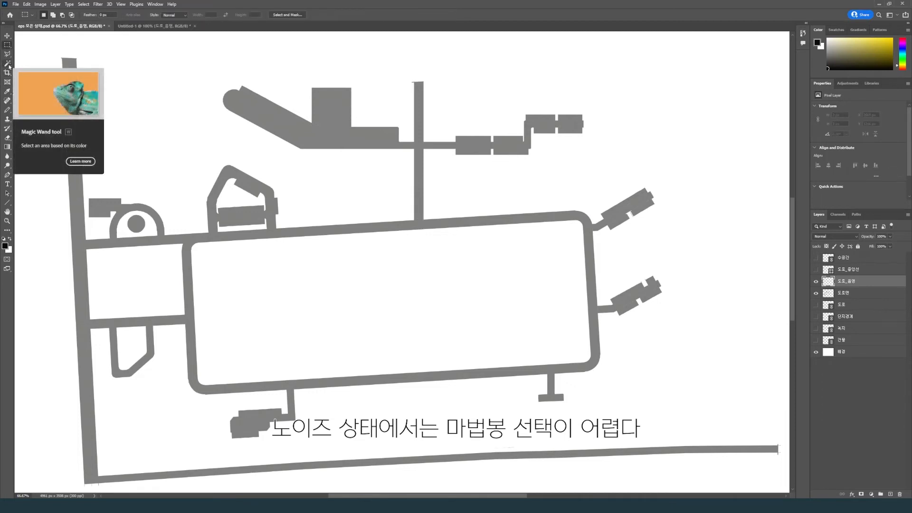
# Select all white areas outside the roads with the Magic Wand and invert the selection to get the roads.
pyautogui.click(8, 64)
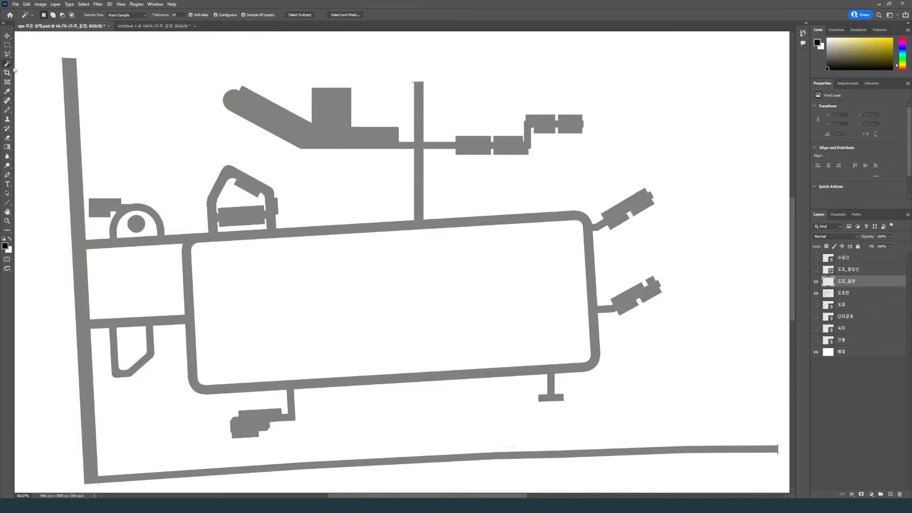
pyautogui.click(180, 170)
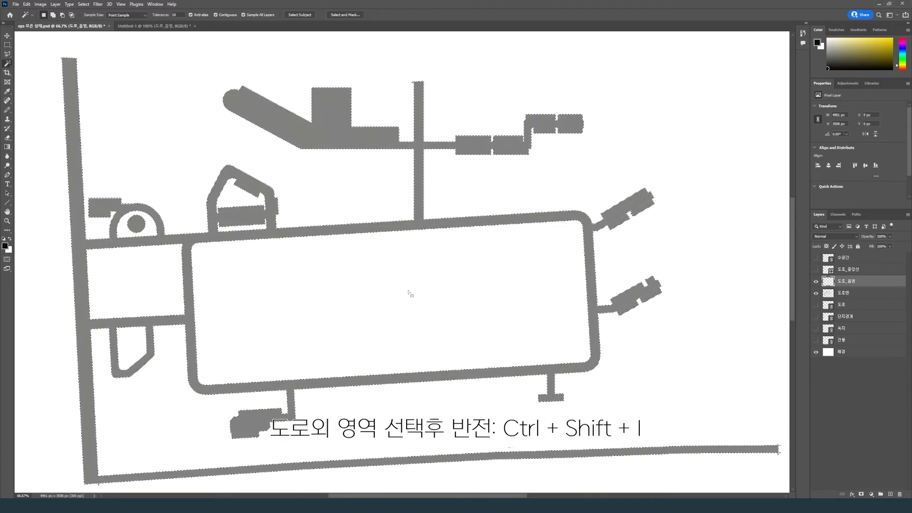
pyautogui.hotkey('ctrl', 'shift', 'i')
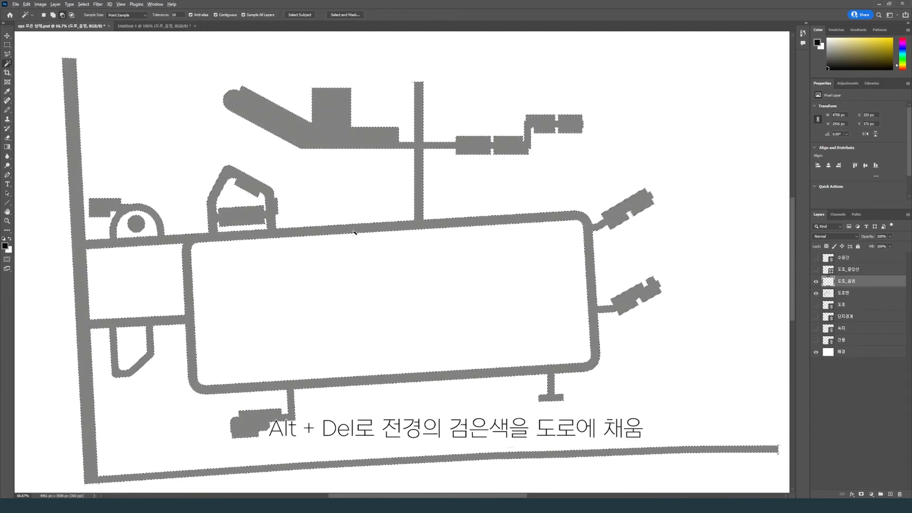
# Fill the selected roads with the black foreground color on the 도로_음영 layer, and mask the layer with the inverted selection.
pyautogui.hotkey('alt', 'Delete')
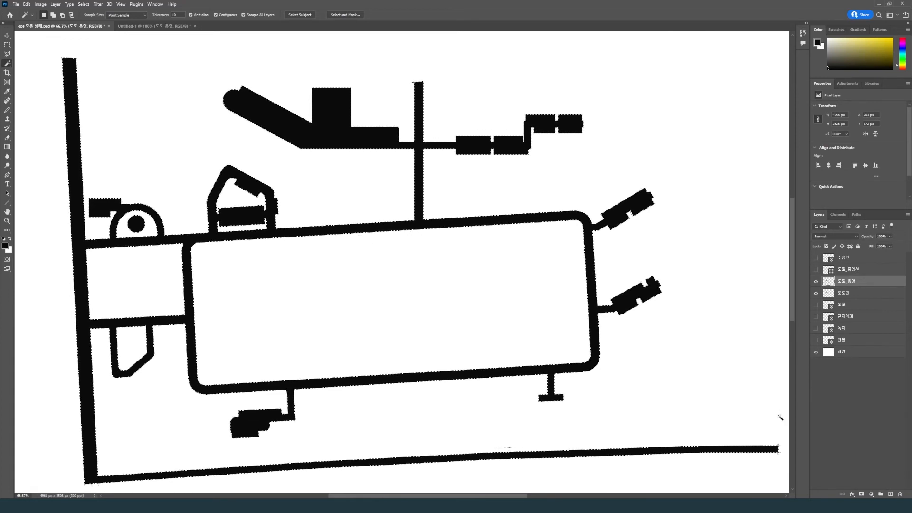
pyautogui.click(861, 494)
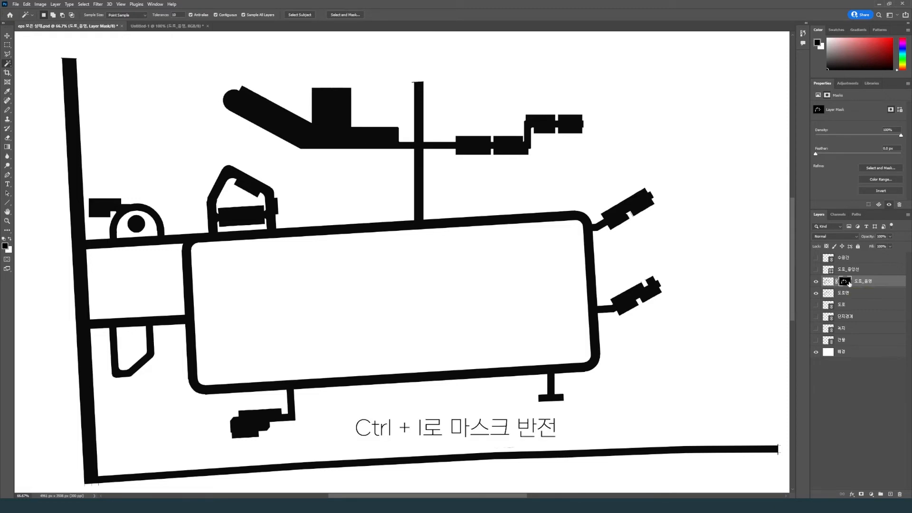
pyautogui.hotkey('ctrl', 'i')
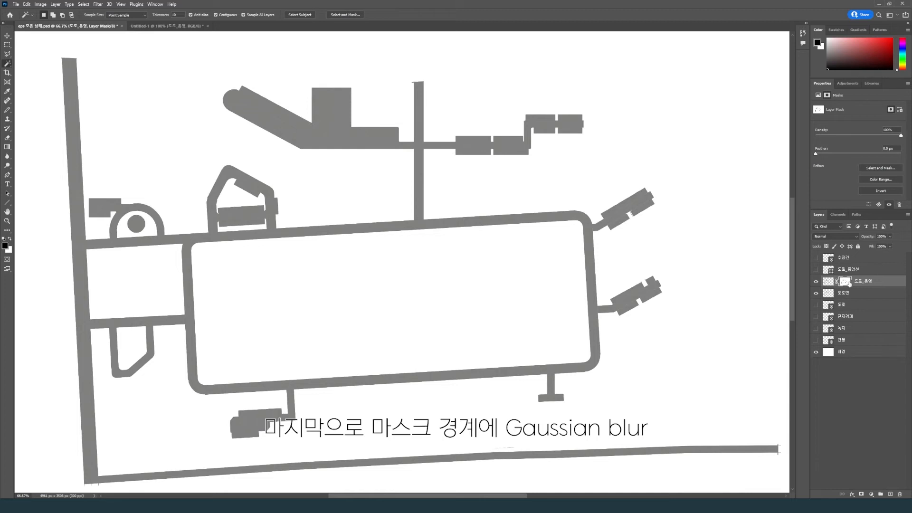
# Apply a Gaussian Blur with a 4-pixel radius to the 도로_음영 layer mask.
pyautogui.click(98, 4)
pyautogui.moveTo(142, 95)
pyautogui.click(202, 127)
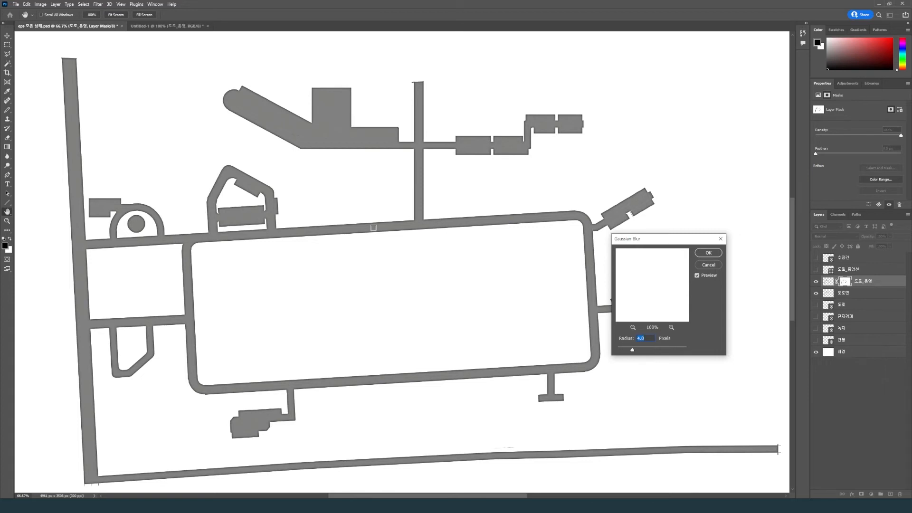
pyautogui.hotkey('ctrl', '+')
pyautogui.hotkey('ctrl', '+')
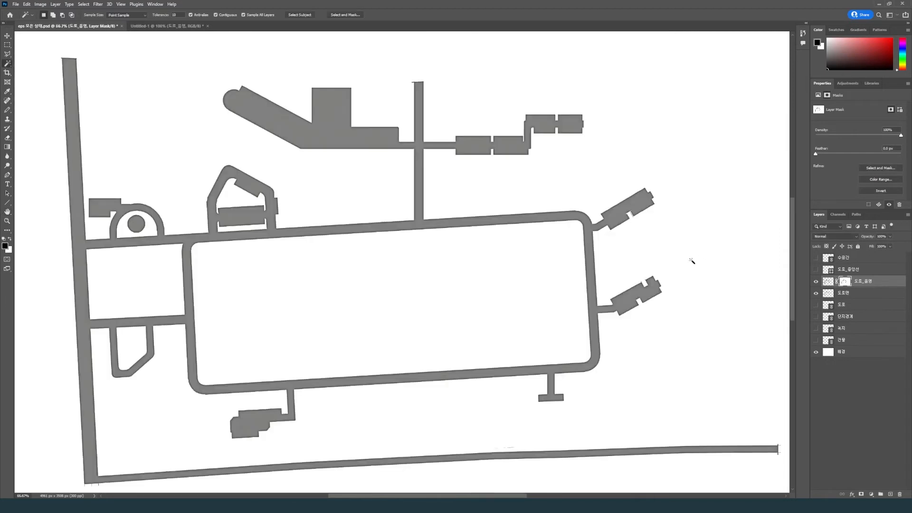
# Show the 도로_중앙선 layer and inspect the shaded road edges and yellow center lines across the plan.
pyautogui.scroll(-1, 692, 261)
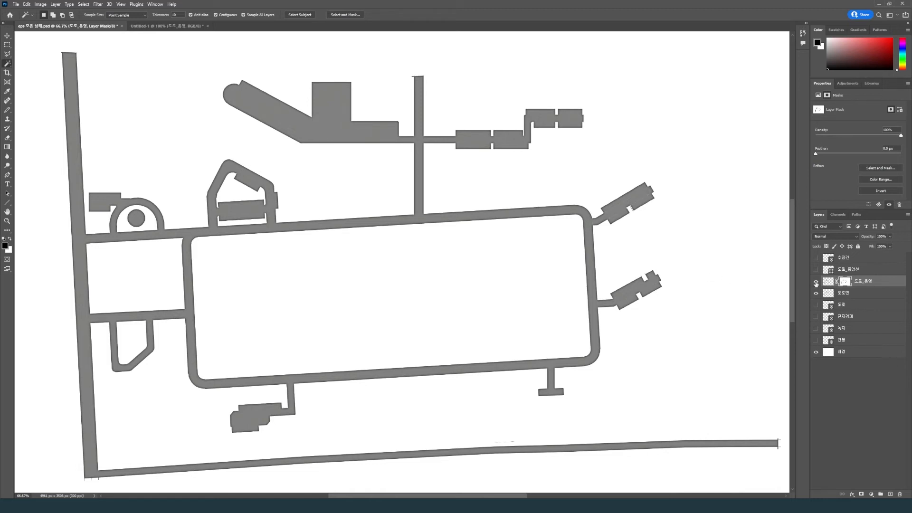
pyautogui.click(815, 269)
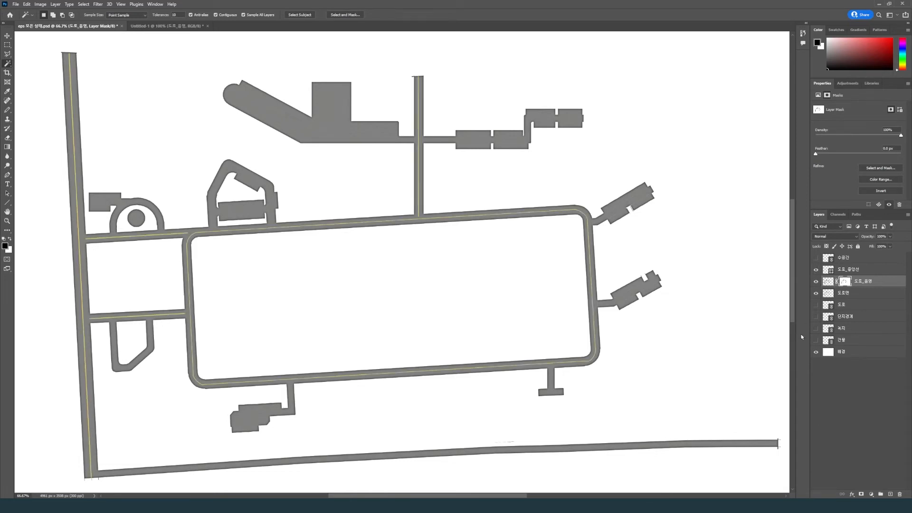
pyautogui.scroll(1, 113, 265)
pyautogui.moveTo(113, 265); pyautogui.dragTo(449, 280)
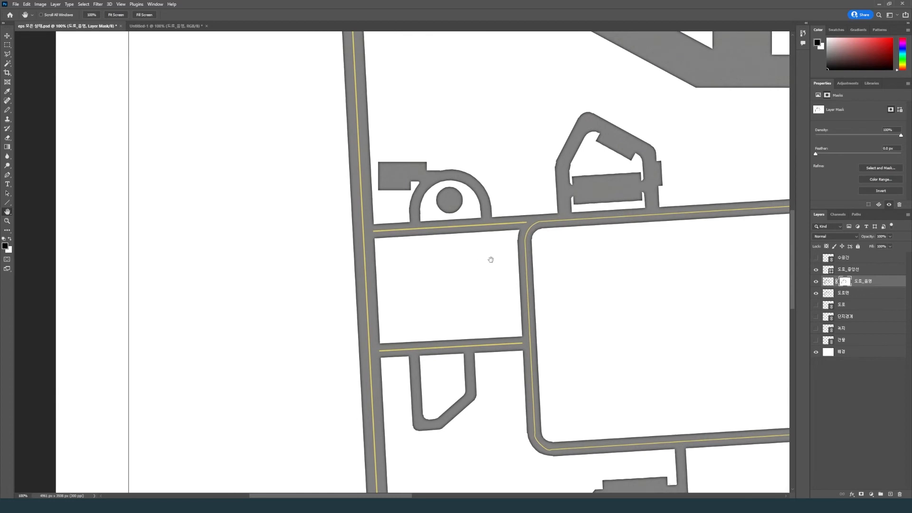
pyautogui.moveTo(586, 262); pyautogui.dragTo(330, 281)
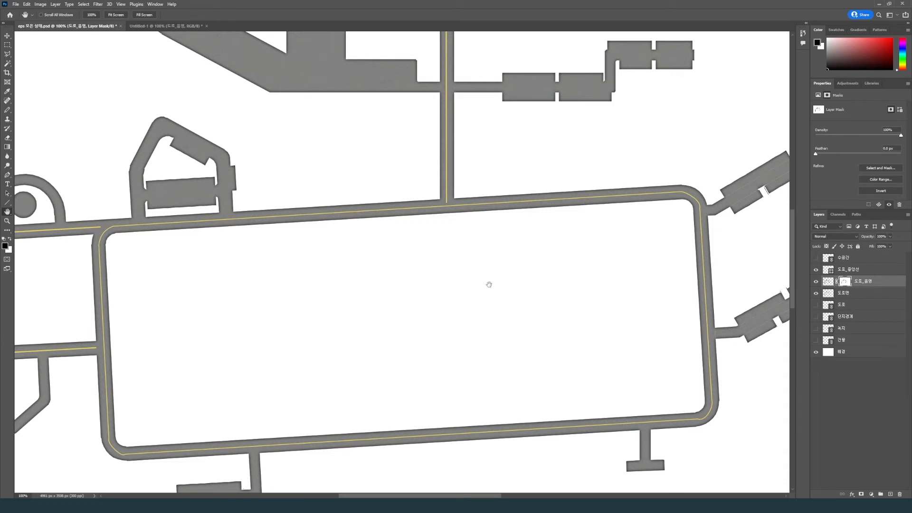
pyautogui.moveTo(489, 497); pyautogui.dragTo(539, 497)
pyautogui.scroll(3, 540, 474)
pyautogui.scroll(-5, 537, 447)
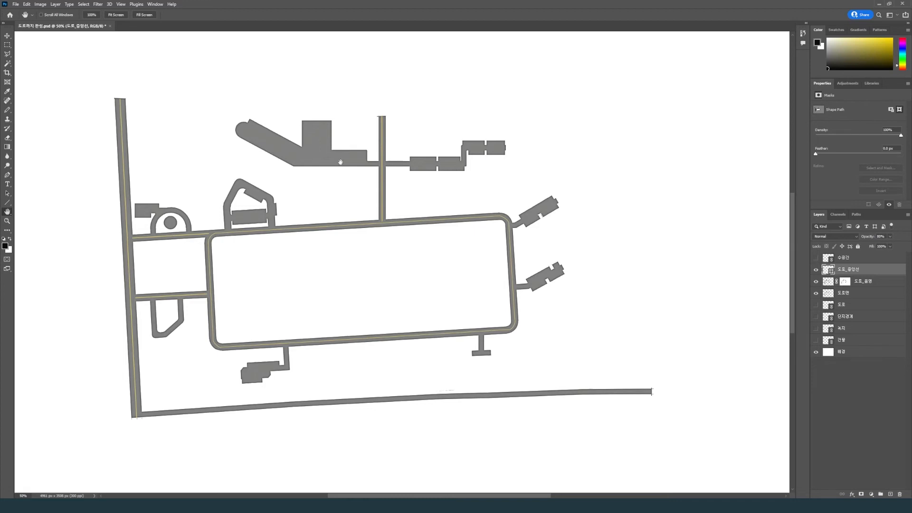
# Show the 도로 linework layer and hide the 도로_중앙선, 도로_음영 and 도로면 layers.
pyautogui.click(816, 293)
pyautogui.click(817, 305)
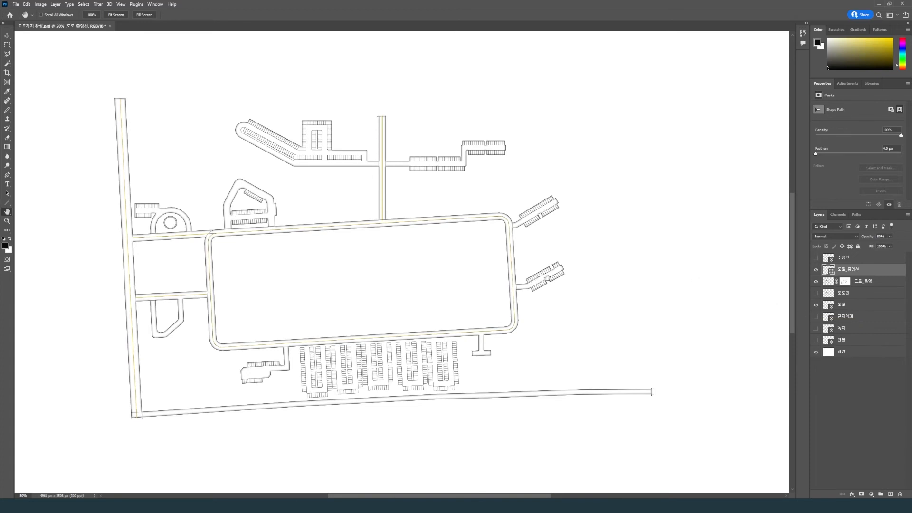
pyautogui.click(816, 293)
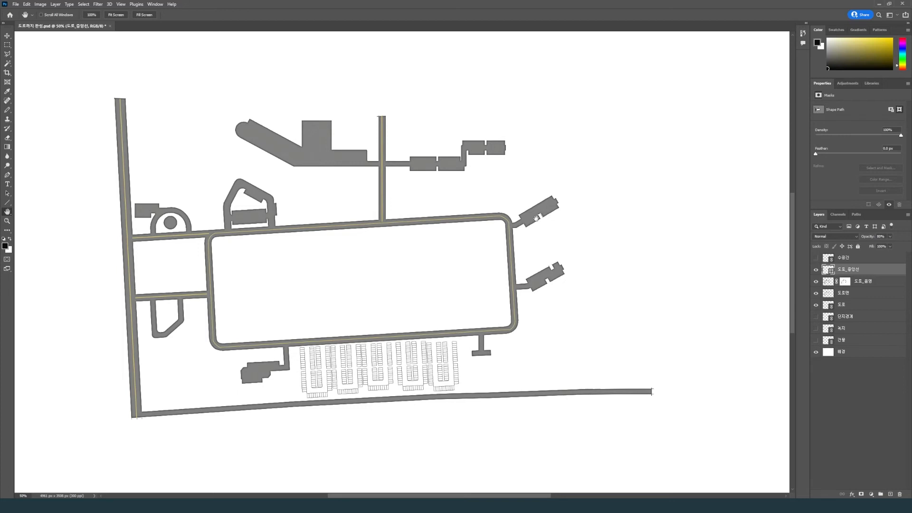
pyautogui.click(816, 281)
pyautogui.click(817, 270)
pyautogui.click(817, 293)
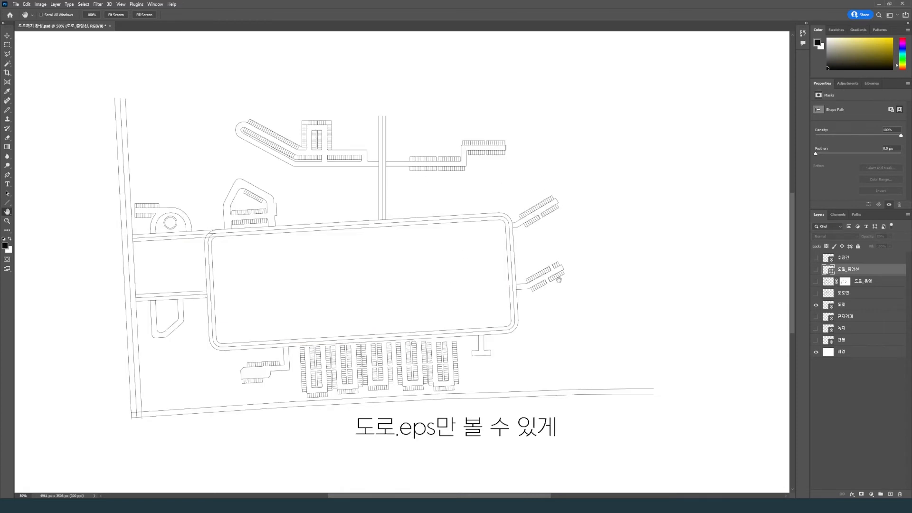
# Create a new layer above the 도로_중앙선 layer and name it 도로_주차칸.
pyautogui.scroll(2, 559, 279)
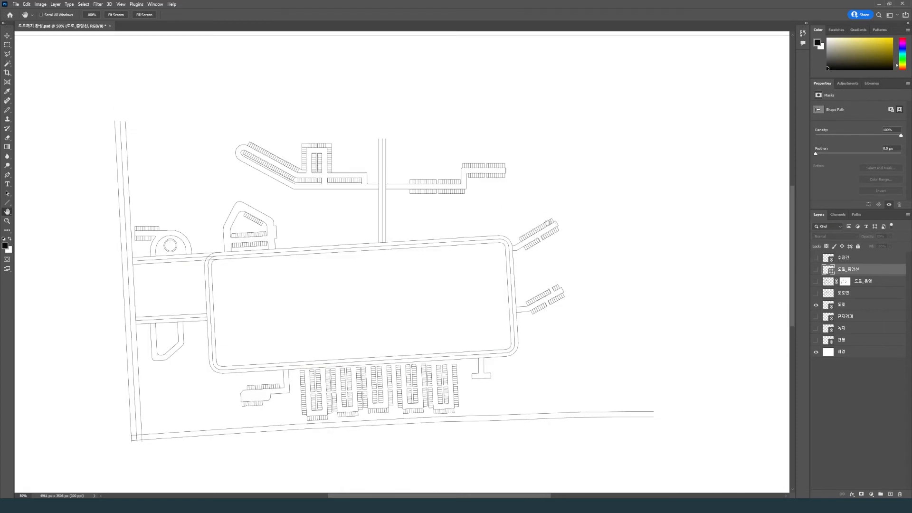
pyautogui.moveTo(562, 261); pyautogui.dragTo(451, 289)
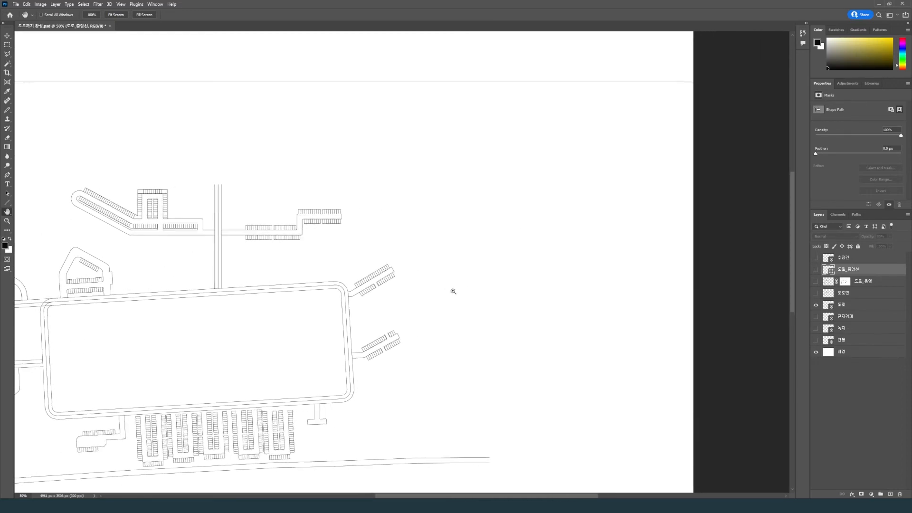
pyautogui.hotkey('ctrl', '+')
pyautogui.hotkey('ctrl', '+')
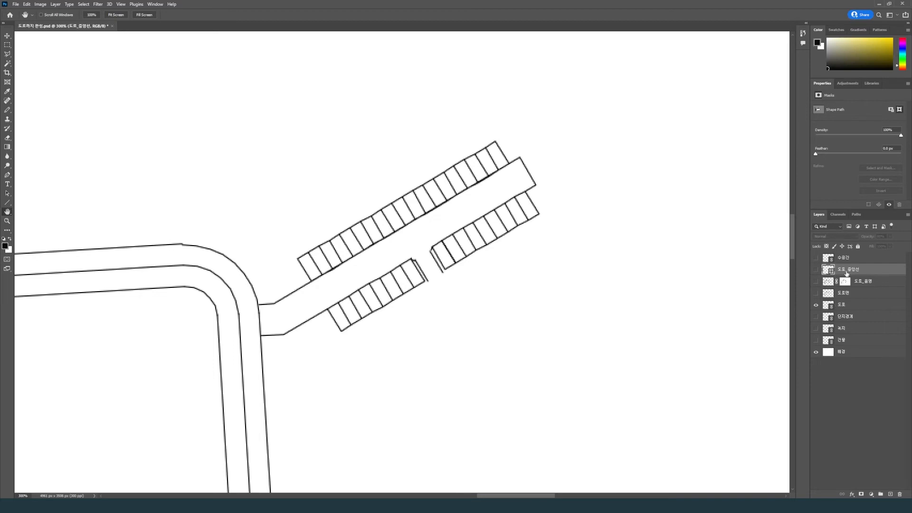
pyautogui.click(890, 495)
pyautogui.doubleClick(846, 271)
pyautogui.write('eh')
pyautogui.press('BackSpace')
pyautogui.press('BackSpace')
pyautogui.write('도')
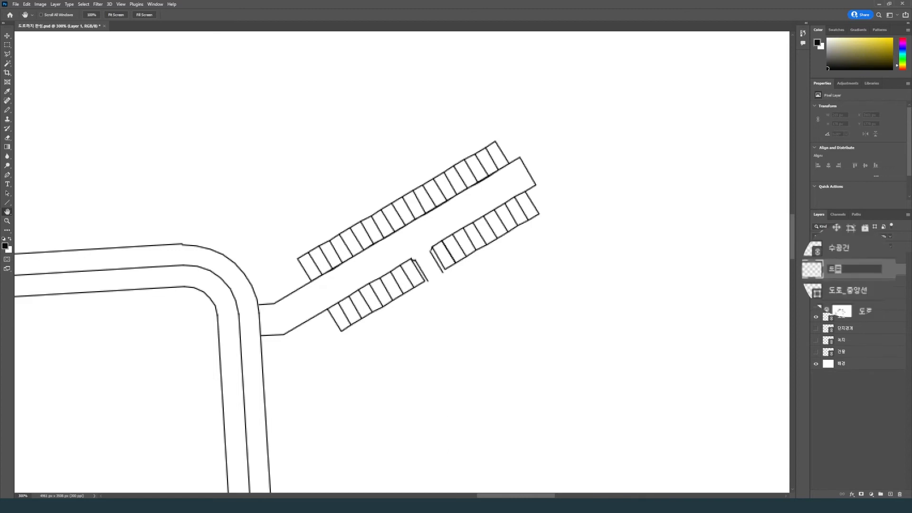
pyautogui.write('로 주차칸')
pyautogui.press('Return')
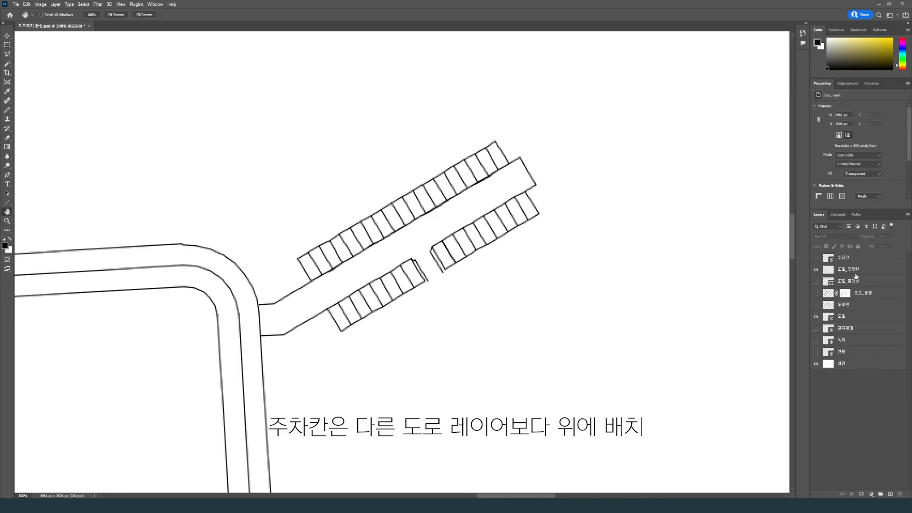
# Copy the parking stalls beside the ring road's upper-right corner from the 도로 layer onto 도로_주차칸, hide 도로, and check them against the 도로면 surface.
pyautogui.click(851, 318)
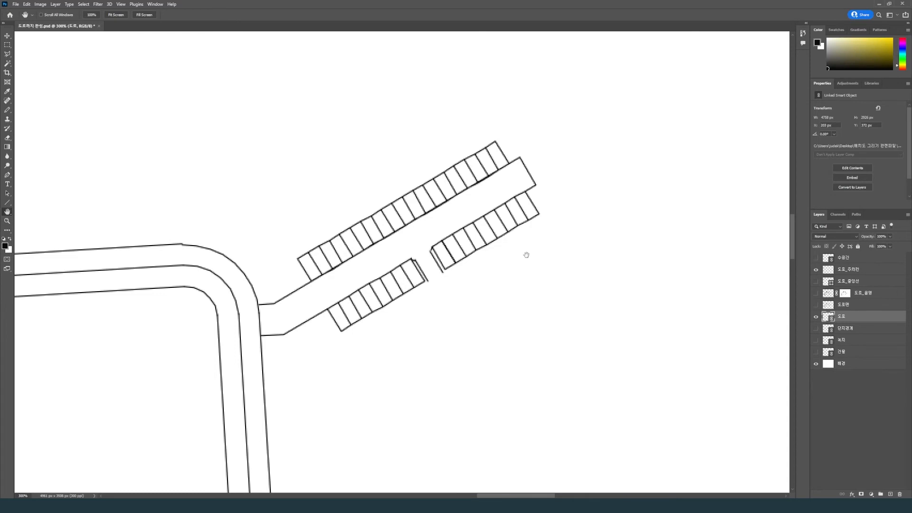
pyautogui.press('l')
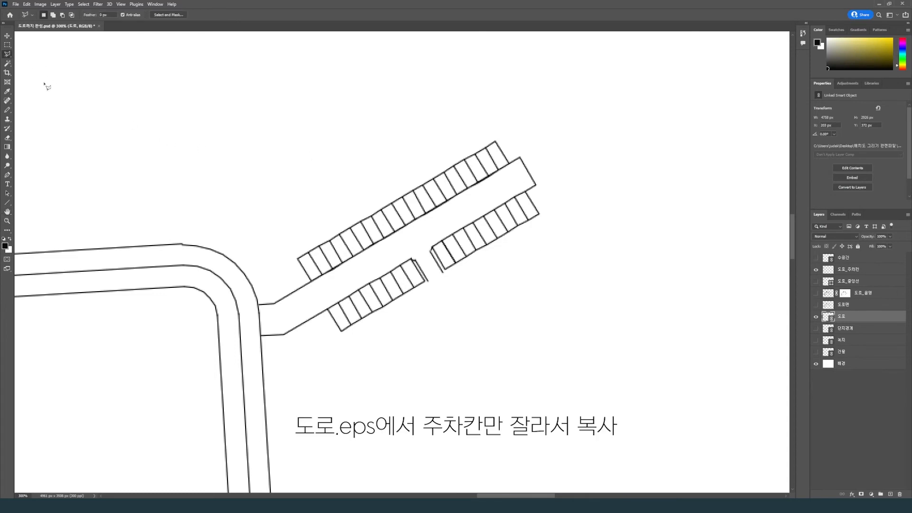
pyautogui.click(297, 259)
pyautogui.click(342, 332)
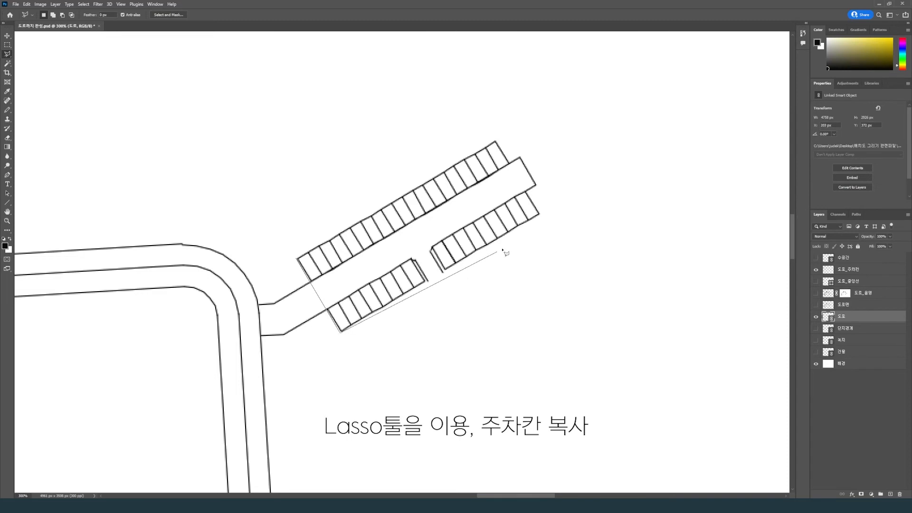
pyautogui.click(540, 213)
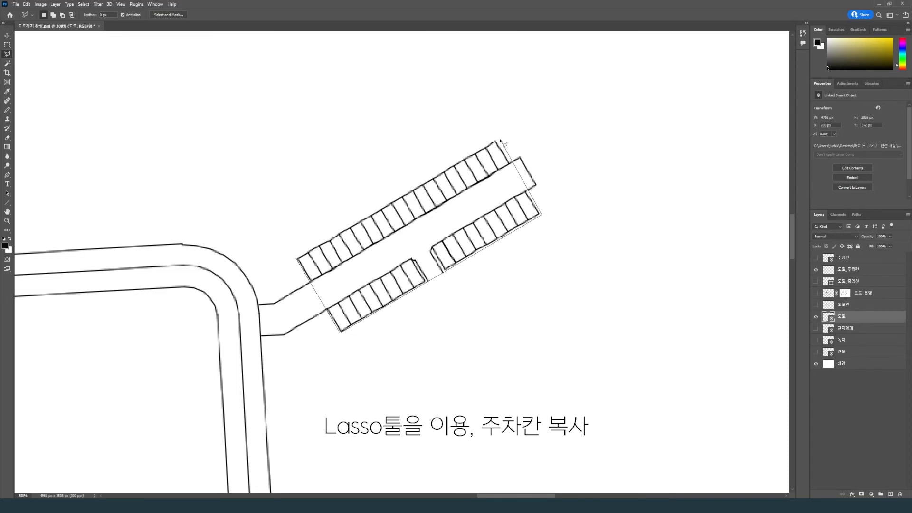
pyautogui.click(495, 139)
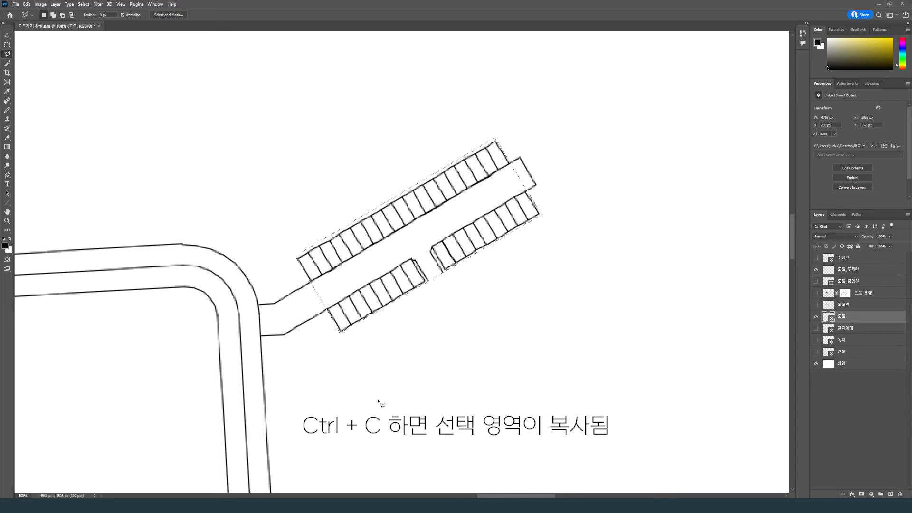
pyautogui.click(816, 317)
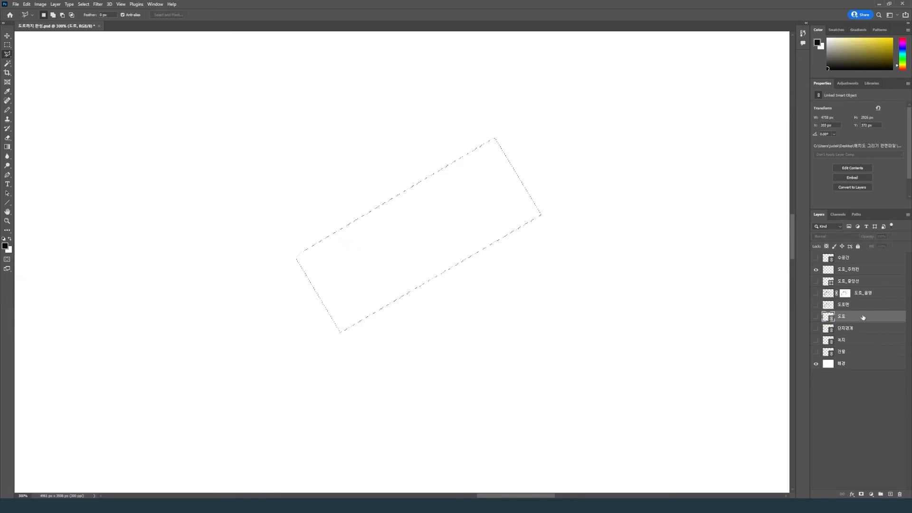
pyautogui.click(850, 273)
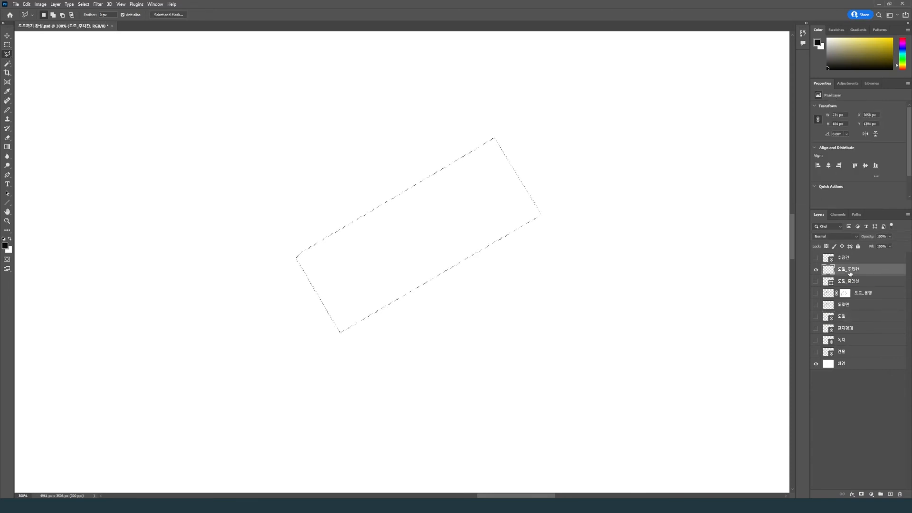
pyautogui.hotkey('ctrl', 'v')
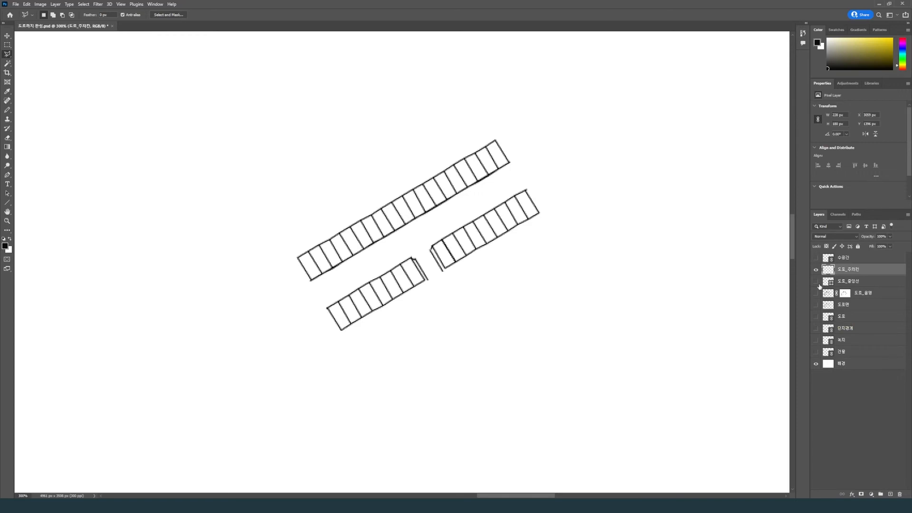
pyautogui.click(816, 305)
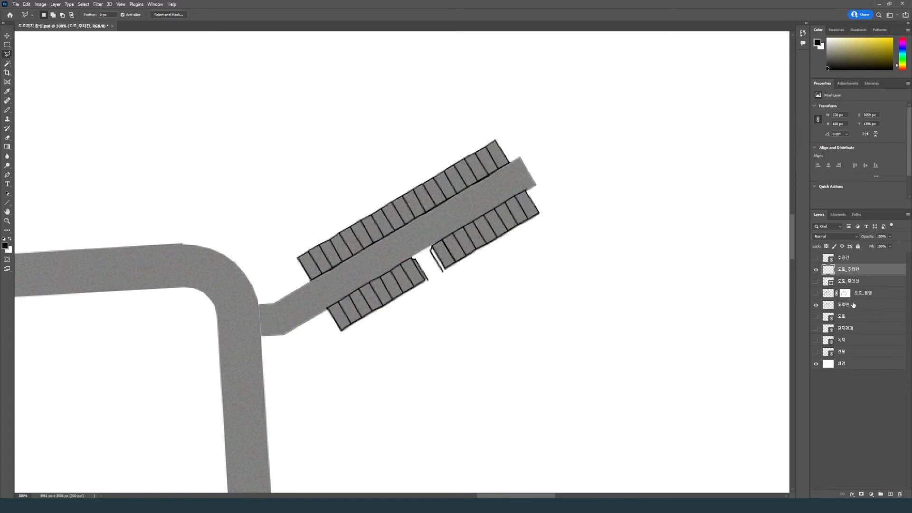
pyautogui.click(816, 305)
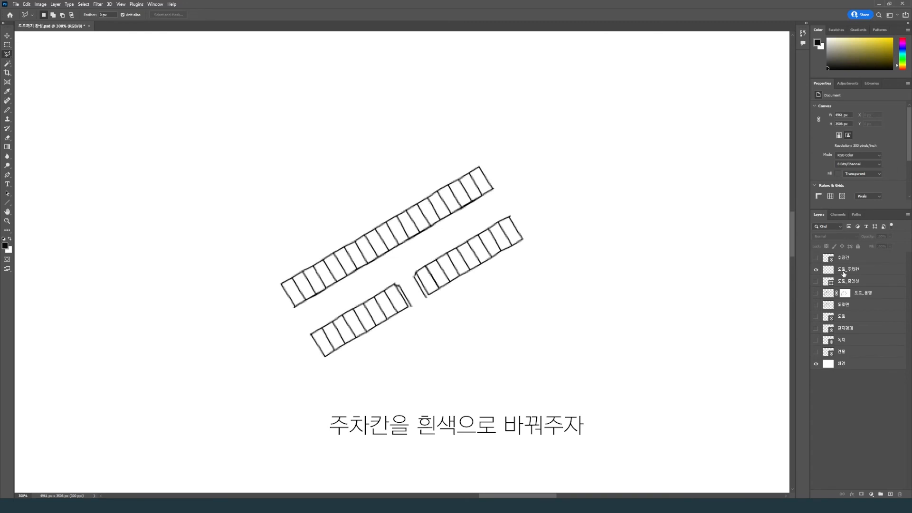
# Turn the stall lines on the 도로_주차칸 layer white with a Hue/Saturation Lightness of +100.
pyautogui.click(844, 274)
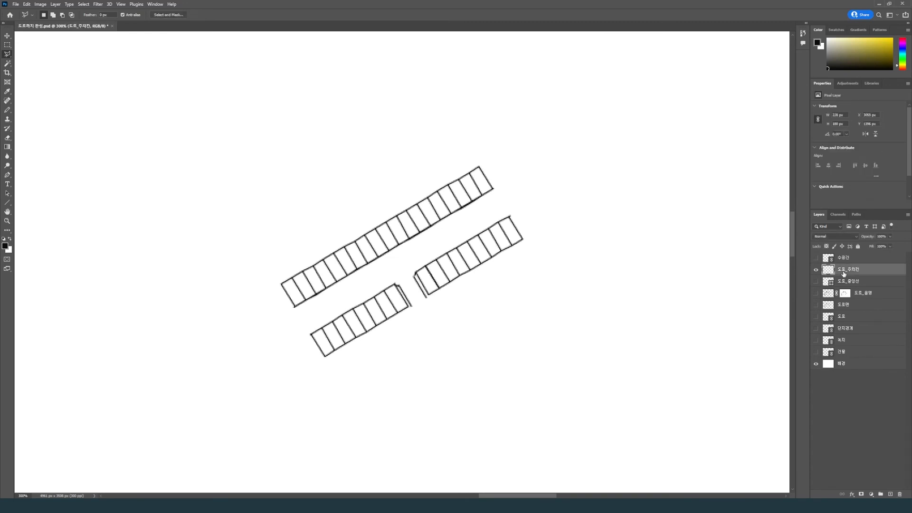
pyautogui.hotkey('ctrl', 'u')
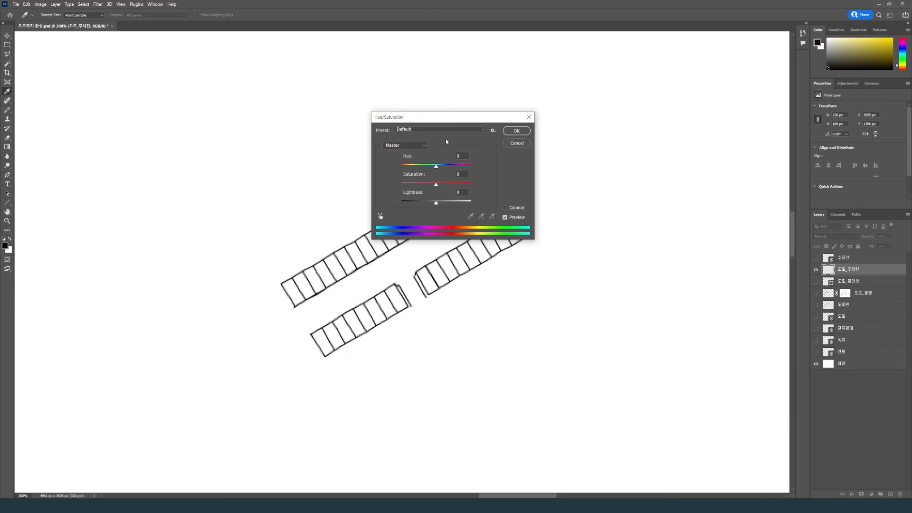
pyautogui.moveTo(448, 123); pyautogui.dragTo(304, 107)
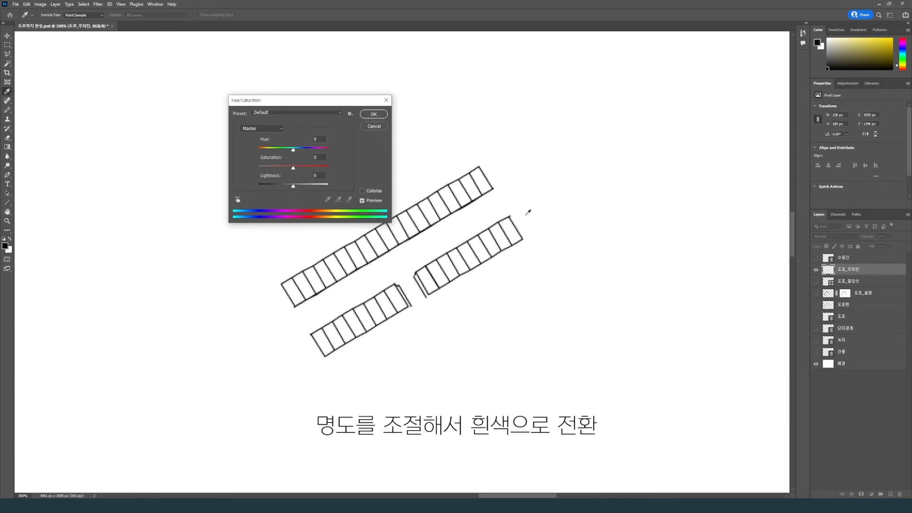
pyautogui.moveTo(294, 188); pyautogui.dragTo(331, 190)
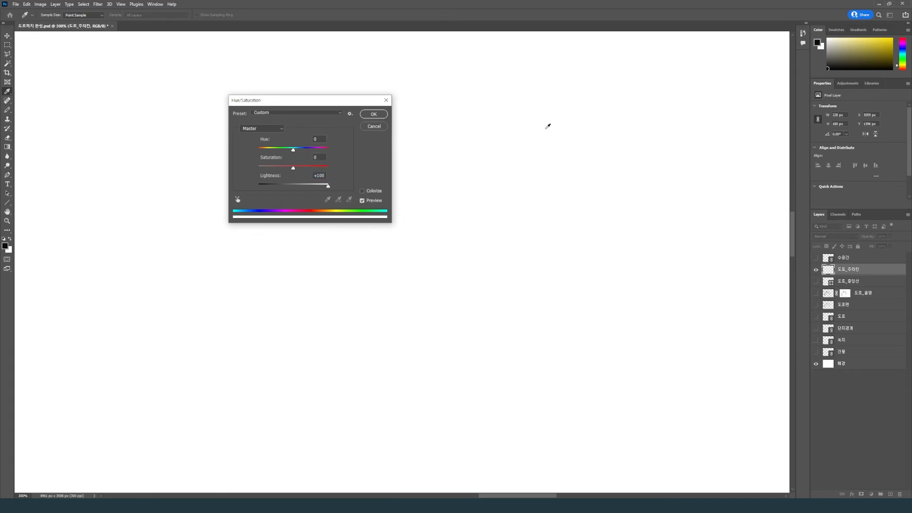
pyautogui.click(374, 114)
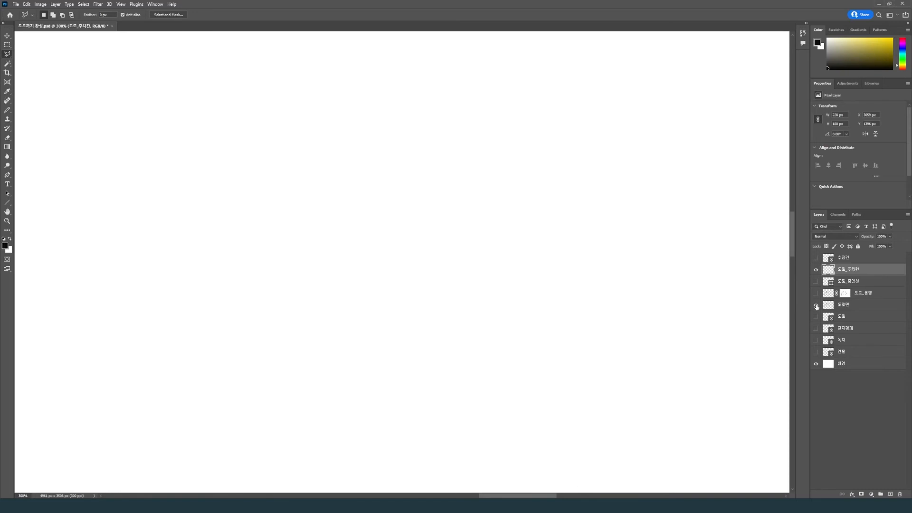
# Show the 도로면, 도로_중앙선 and 도로_음영 layers and inspect the white stall lines against the finished roads.
pyautogui.click(816, 304)
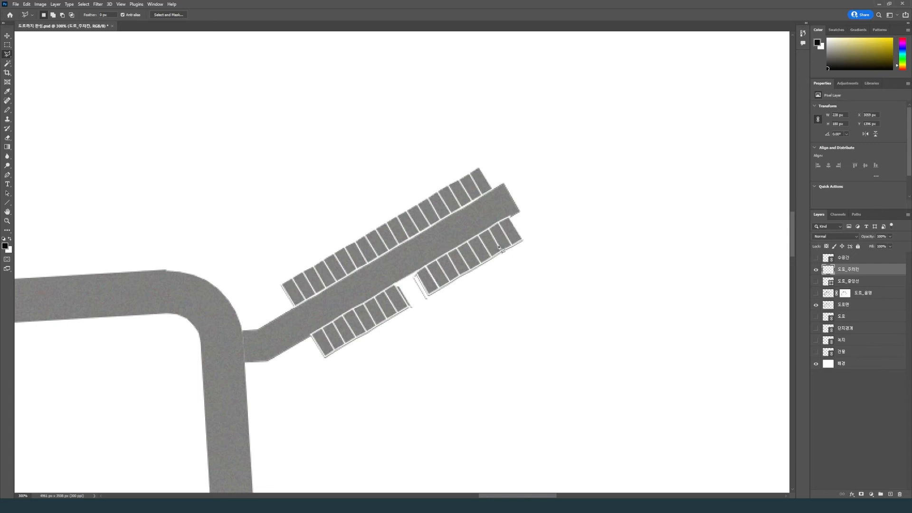
pyautogui.click(816, 281)
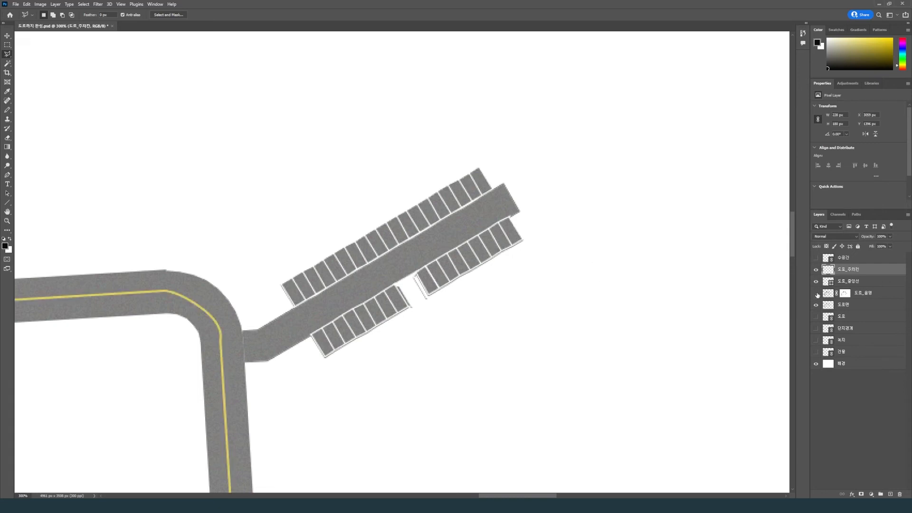
pyautogui.click(816, 293)
pyautogui.hotkey('ctrl', '-')
pyautogui.hotkey('ctrl', '-')
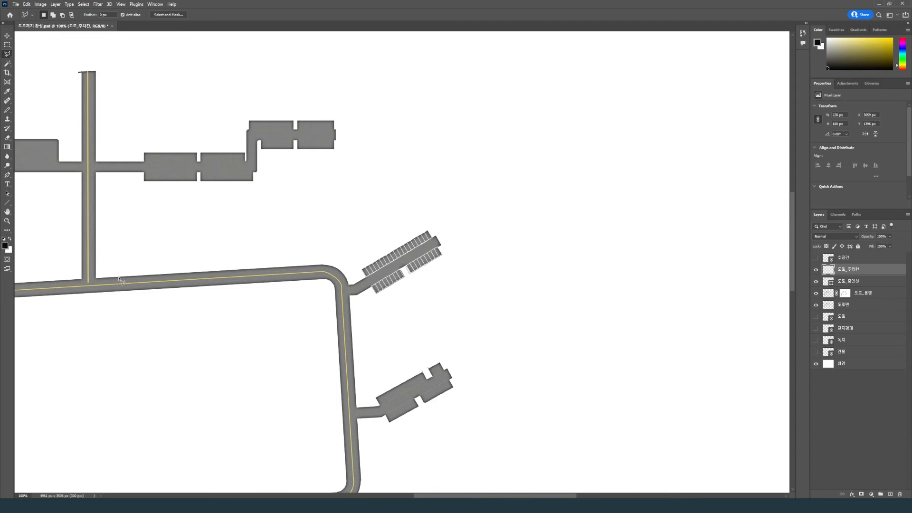
pyautogui.press('h')
pyautogui.moveTo(143, 329)
pyautogui.mouseDown()
pyautogui.moveTo(287, 252)
pyautogui.moveTo(345, 273)
pyautogui.mouseUp()
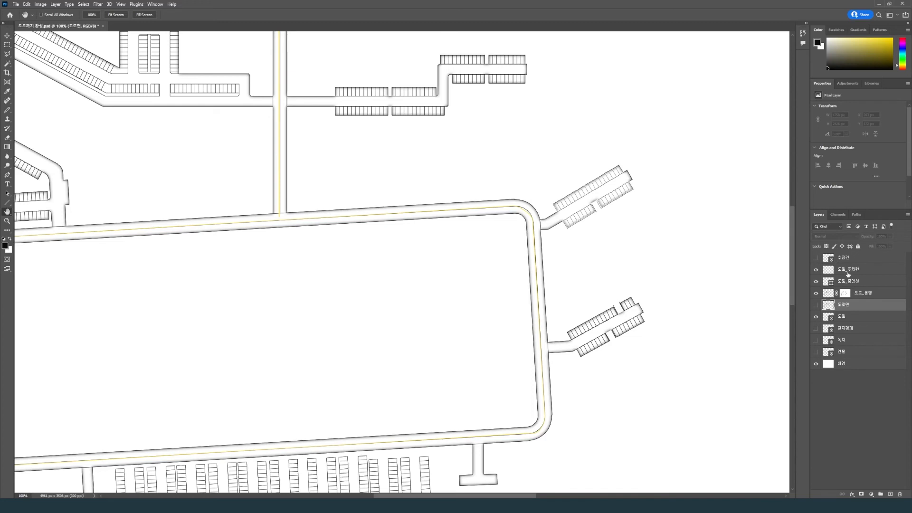
# Merge the separate parking-stall layers, from Layer 18 down to 도로_주차칸, into a single layer.
pyautogui.click(845, 272)
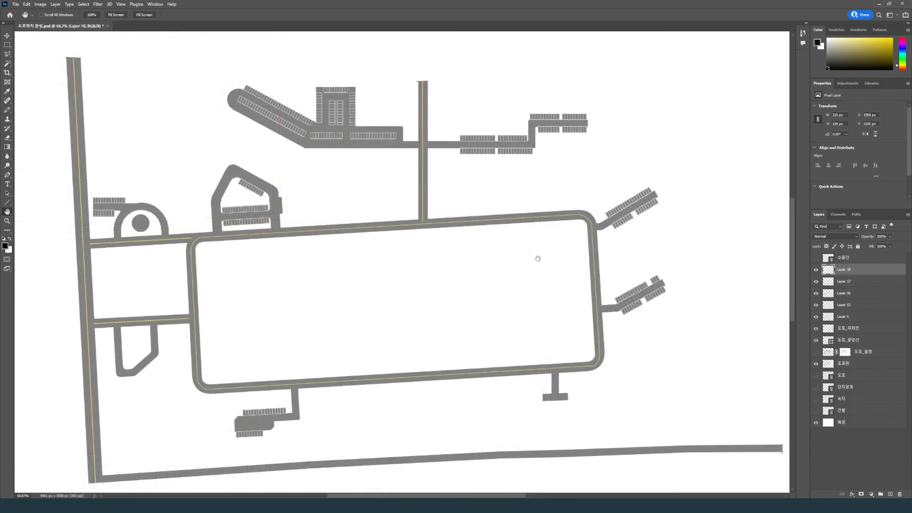
pyautogui.moveTo(623, 245); pyautogui.dragTo(601, 251)
pyautogui.click(850, 375)
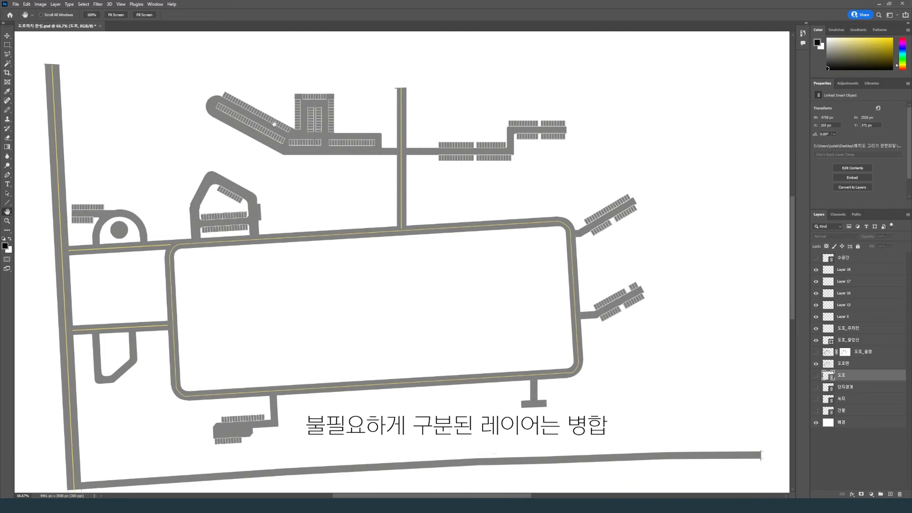
pyautogui.click(844, 269)
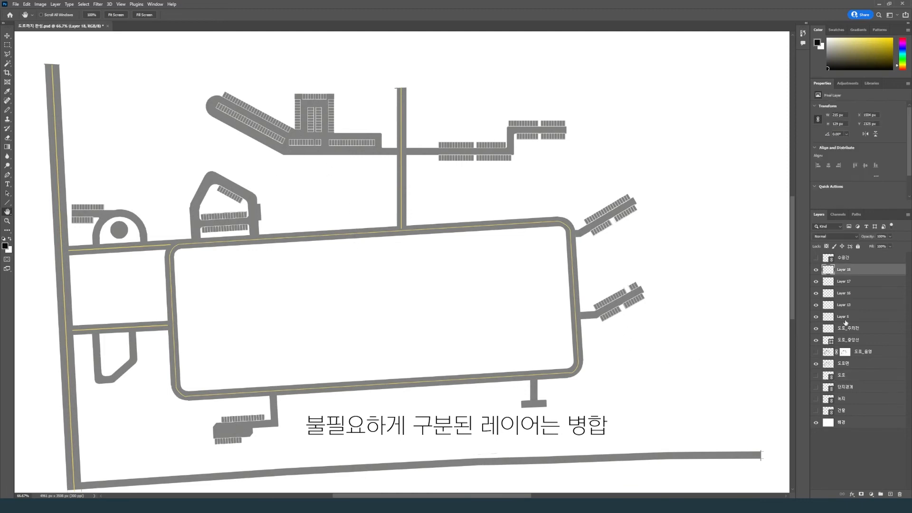
pyautogui.keyDown('shift'); pyautogui.click(846, 328); pyautogui.keyUp('shift')
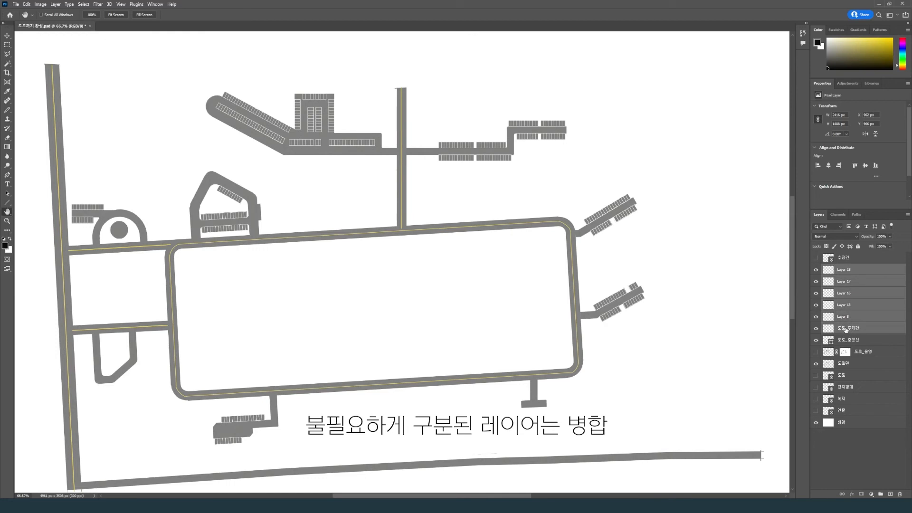
pyautogui.rightClick(846, 330)
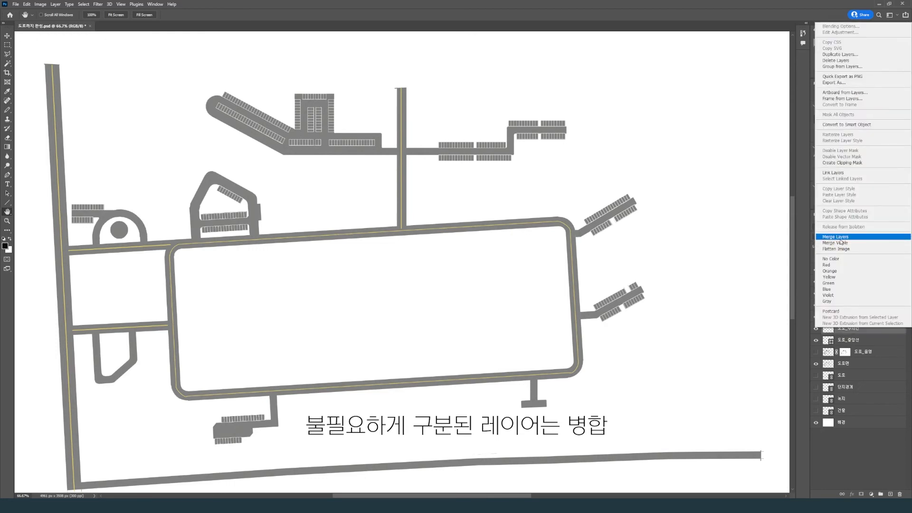
pyautogui.click(836, 236)
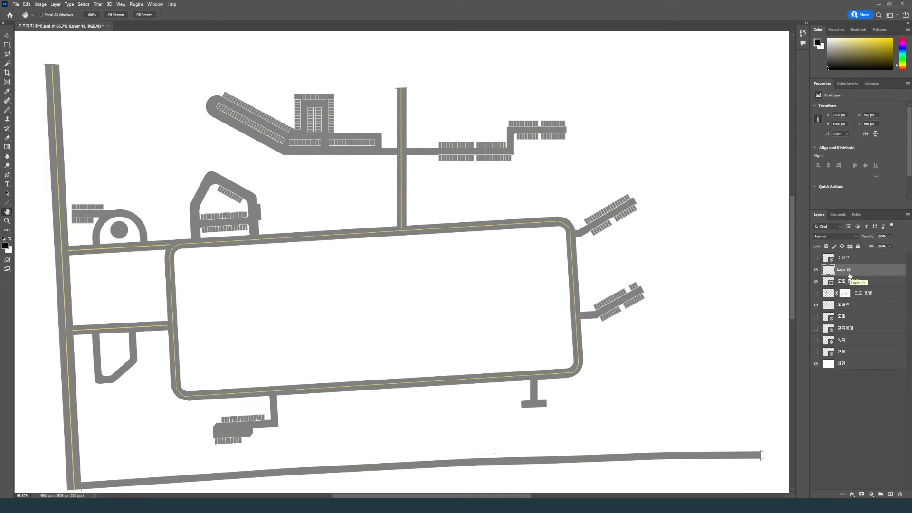
# Rename the merged parking-stall layer as 도로_주차칸.
pyautogui.doubleClick(846, 269)
pyautogui.press('BackSpace')
pyautogui.write('도')
pyautogui.write('로ㅈ')
pyautogui.write('차라')
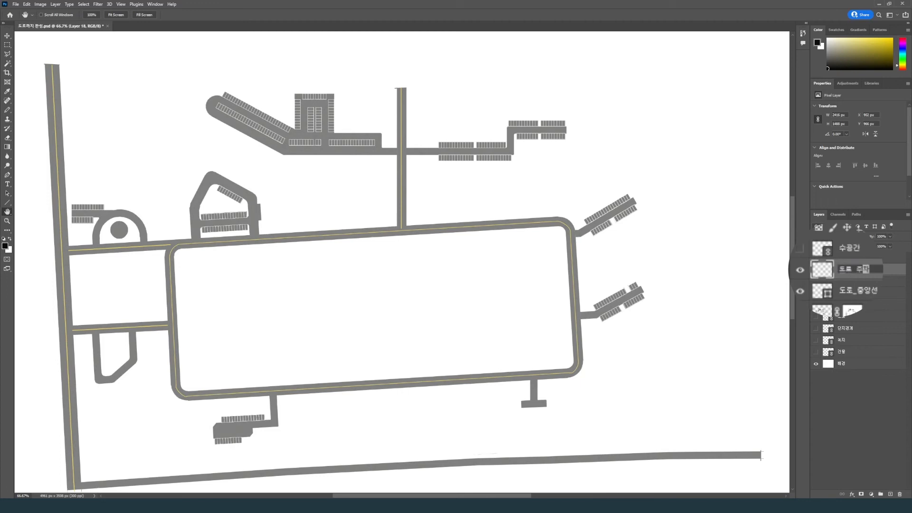
pyautogui.press('BackSpace')
pyautogui.press('BackSpace')
pyautogui.write('라ㄴ')
pyautogui.click(849, 398)
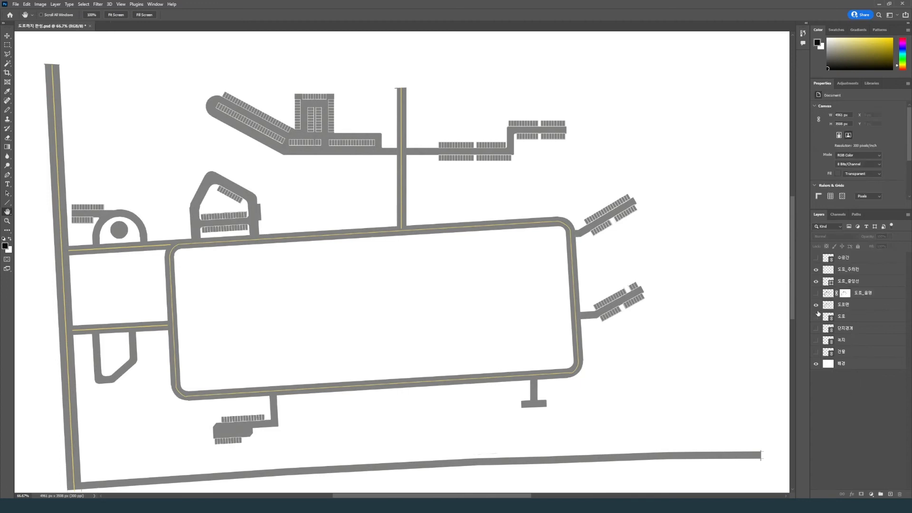
# Compare the roads with and without the 도로_주차칸 layer, and show the 도로 linework layer.
pyautogui.click(816, 271)
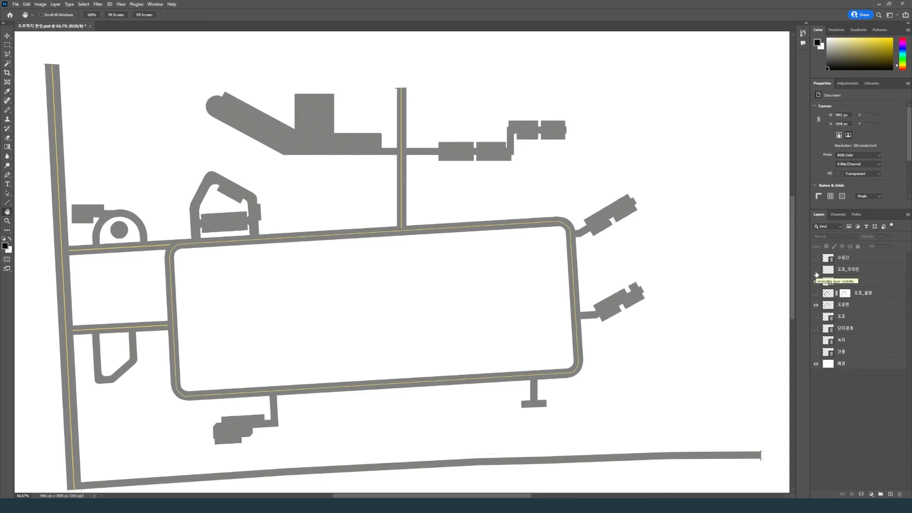
pyautogui.click(816, 270)
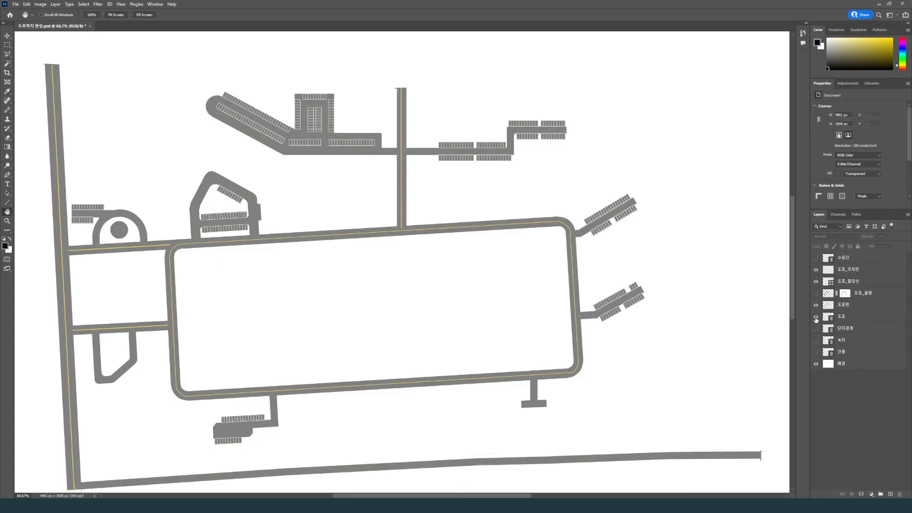
pyautogui.click(816, 317)
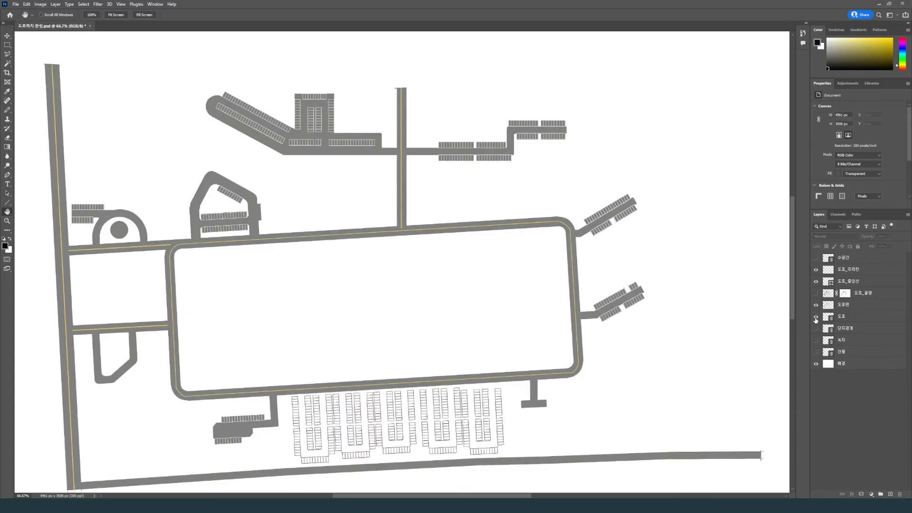
# Hide and show the 도로 linework layer to check its effect on the shaded roads.
pyautogui.click(815, 319)
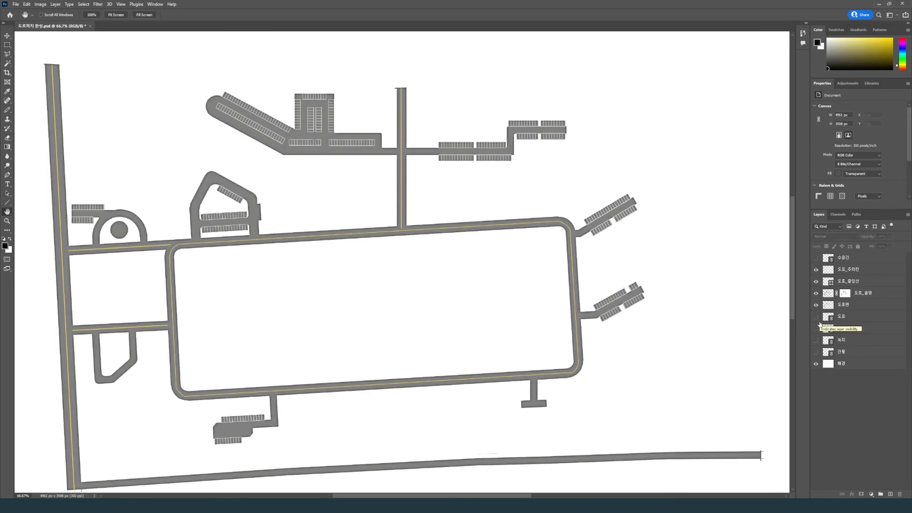
pyautogui.click(817, 320)
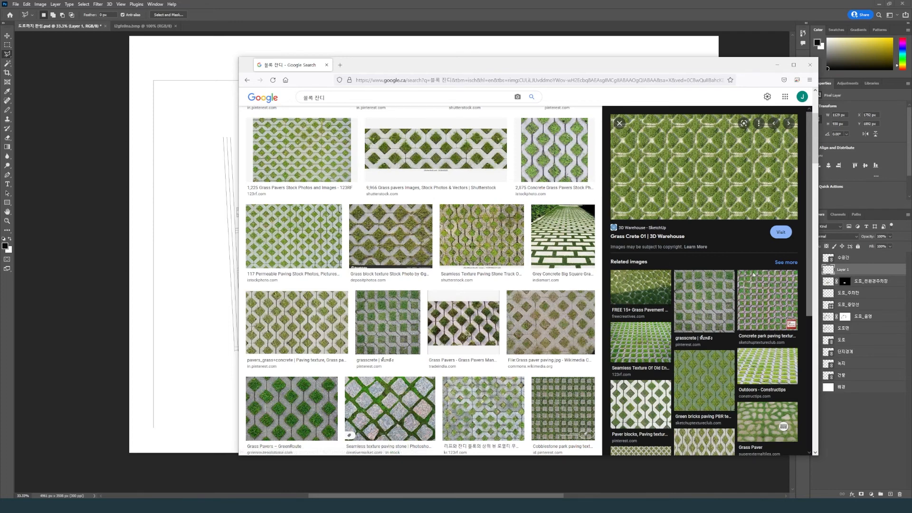
# Pick the "Green bricks paving PBR texture seamless 21976" image in the browser, open it in Photoshop, and copy it into the site plan.
pyautogui.moveTo(811, 280); pyautogui.dragTo(806, 261)
pyautogui.click(718, 357)
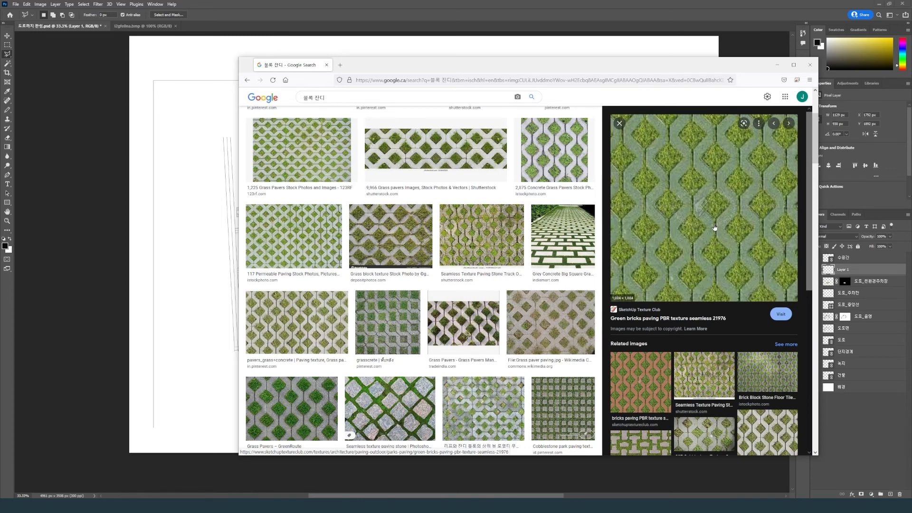
pyautogui.moveTo(715, 227); pyautogui.dragTo(231, 30)
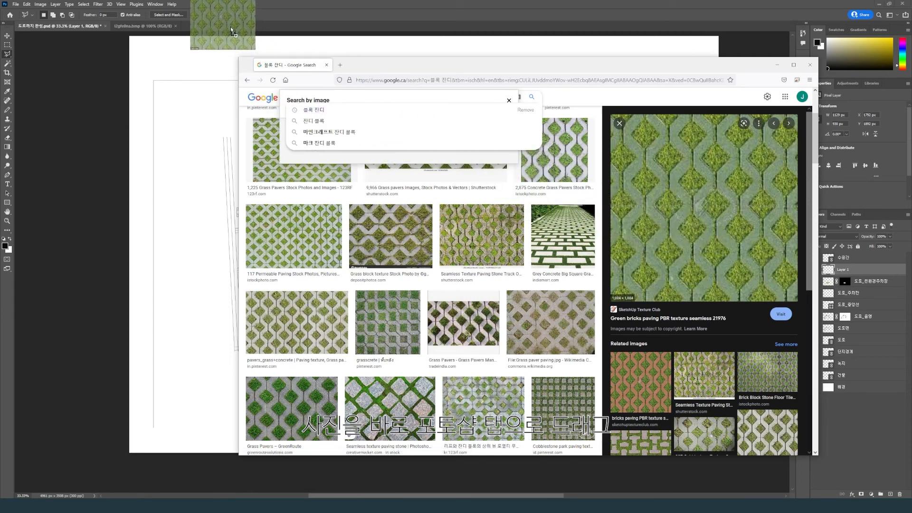
pyautogui.moveTo(232, 30); pyautogui.dragTo(224, 29)
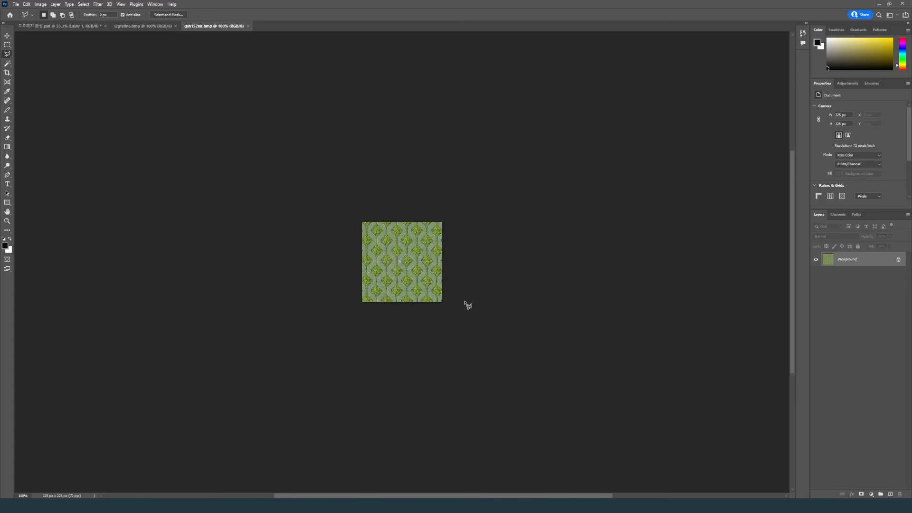
pyautogui.click(7, 35)
pyautogui.moveTo(415, 267)
pyautogui.mouseDown()
pyautogui.moveTo(341, 261)
pyautogui.moveTo(125, 86)
pyautogui.moveTo(76, 67)
pyautogui.moveTo(64, 29)
pyautogui.moveTo(198, 253)
pyautogui.moveTo(381, 365)
pyautogui.moveTo(526, 331)
pyautogui.moveTo(515, 338)
pyautogui.mouseUp()
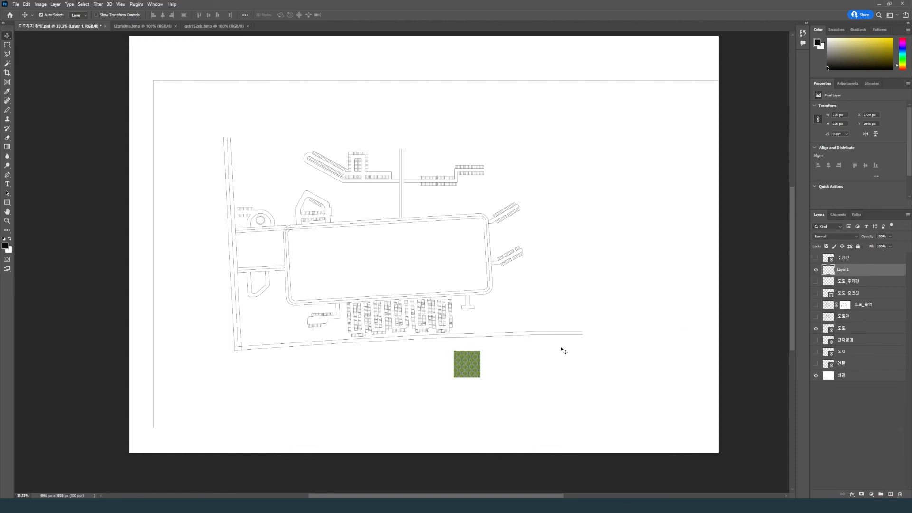
# Rename the layer of the pasted grass-block tile as 도로_친환경주차장.
pyautogui.doubleClick(845, 271)
pyautogui.press('BackSpace')
pyautogui.write('도로')
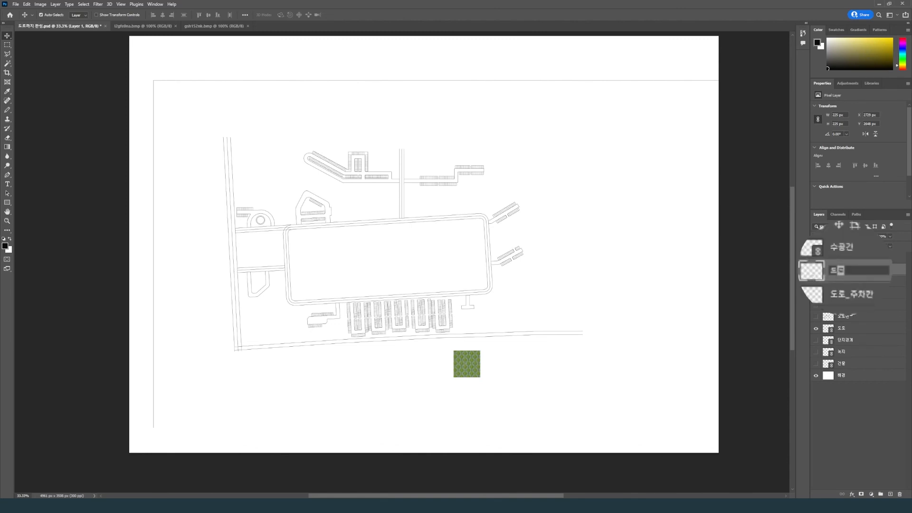
pyautogui.write(' 친환경주차칸')
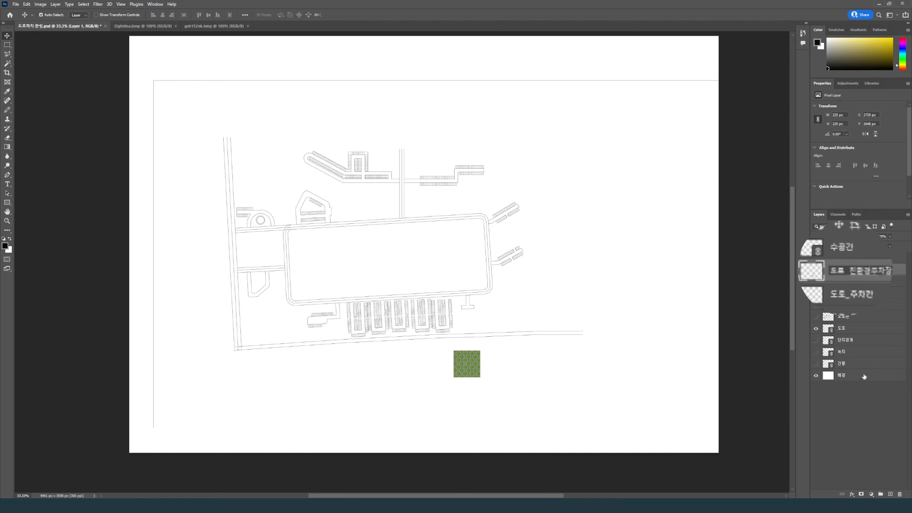
pyautogui.click(851, 426)
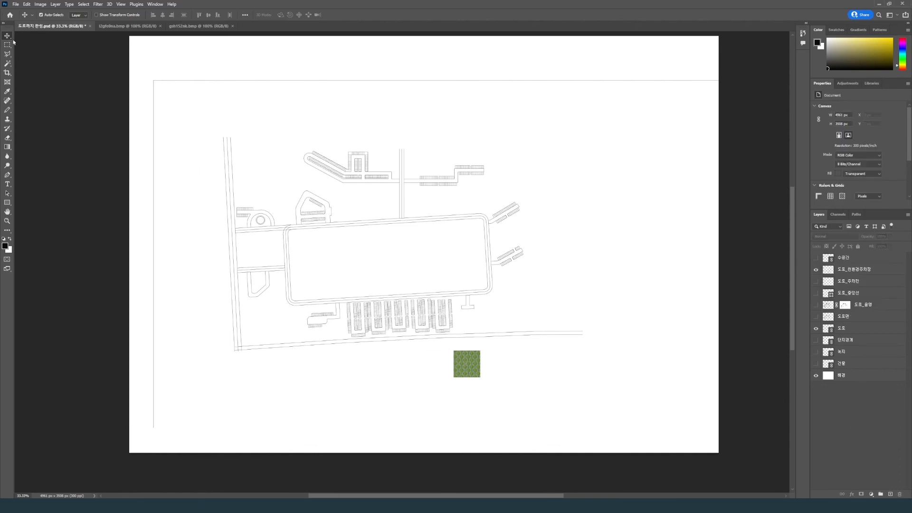
# Move the grass-block tile above the circular drive, select it with the Lasso, and duplicate it side by side into a long horizontal row.
pyautogui.moveTo(469, 364); pyautogui.dragTo(273, 181)
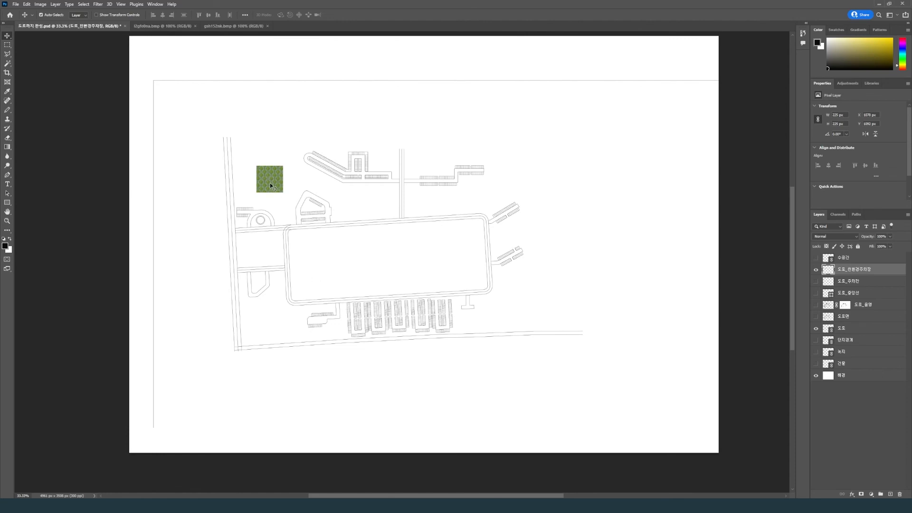
pyautogui.rightClick(7, 55)
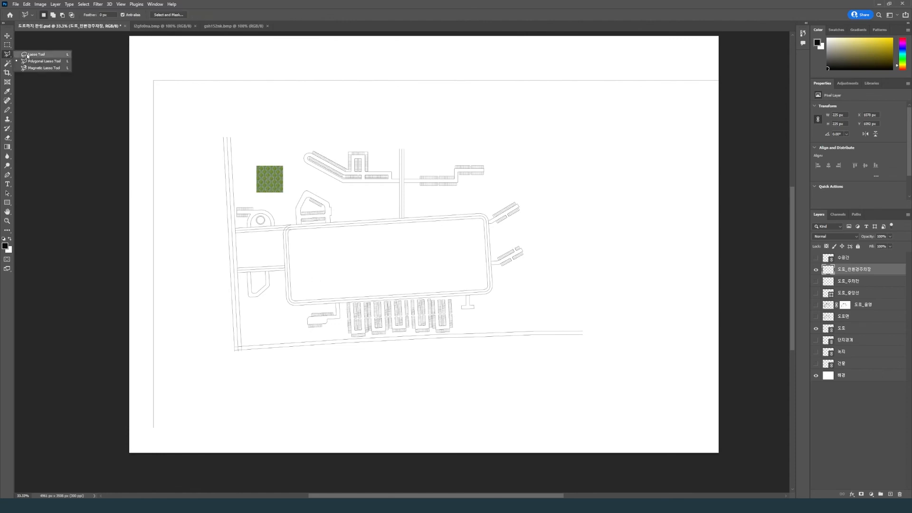
pyautogui.click(26, 55)
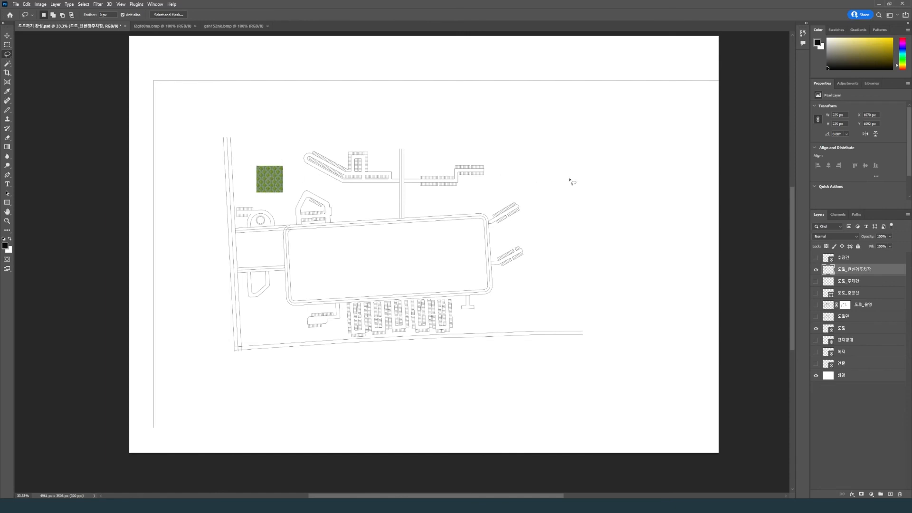
pyautogui.moveTo(293, 163)
pyautogui.mouseDown()
pyautogui.moveTo(259, 152)
pyautogui.moveTo(240, 174)
pyautogui.moveTo(250, 206)
pyautogui.moveTo(288, 212)
pyautogui.moveTo(302, 193)
pyautogui.moveTo(296, 166)
pyautogui.mouseUp()
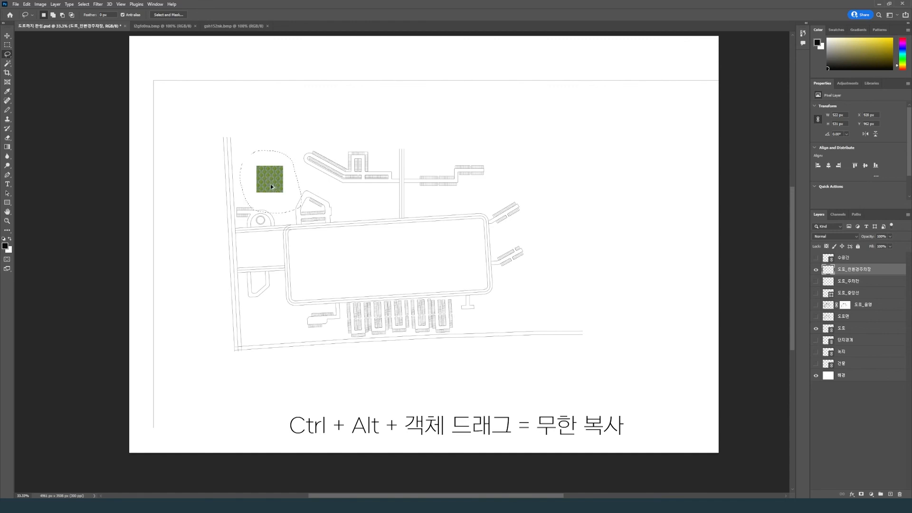
pyautogui.moveTo(271, 186); pyautogui.dragTo(499, 184)
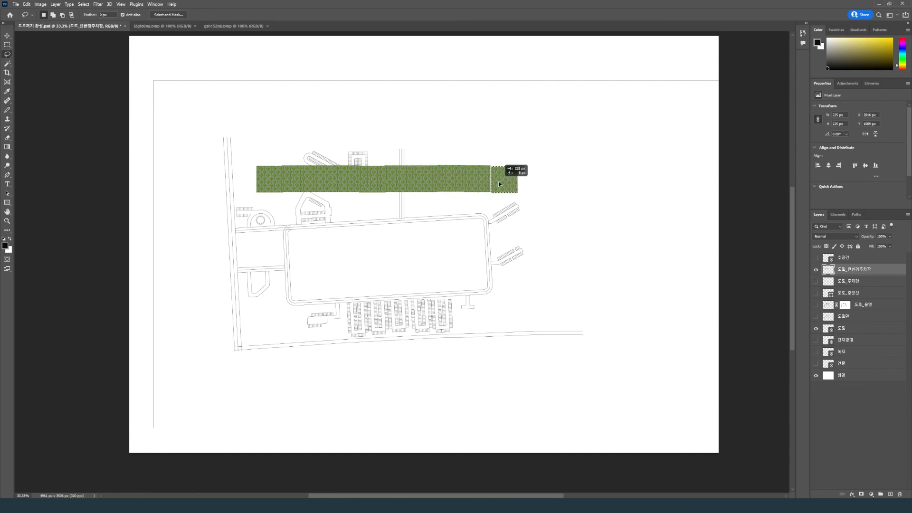
pyautogui.moveTo(524, 182); pyautogui.dragTo(525, 182)
pyautogui.press('m')
pyautogui.hotkey('ctrl', 'd')
# Lasso the whole tile row and duplicate it above and below to form a large rectangular grass-block field, then deselect.
pyautogui.click(7, 54)
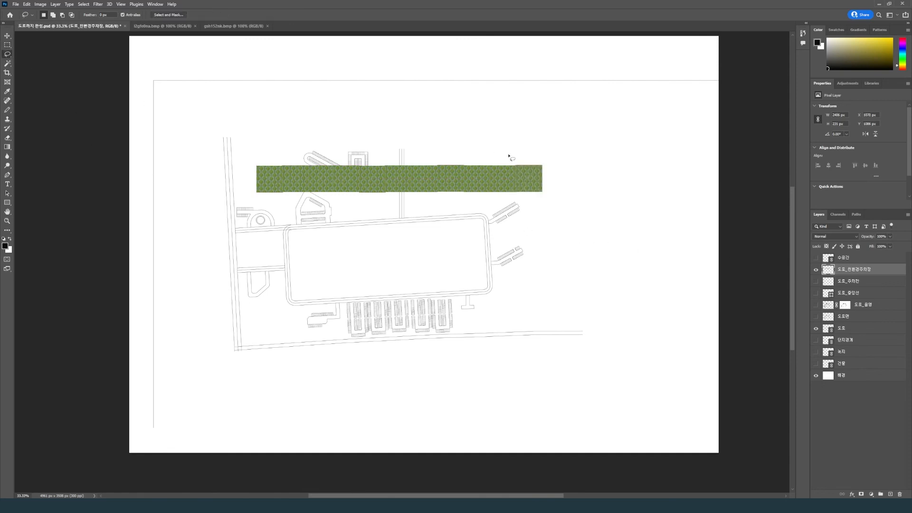
pyautogui.moveTo(565, 153)
pyautogui.mouseDown()
pyautogui.moveTo(342, 125)
pyautogui.moveTo(240, 140)
pyautogui.moveTo(216, 215)
pyautogui.moveTo(422, 252)
pyautogui.moveTo(567, 235)
pyautogui.moveTo(583, 189)
pyautogui.moveTo(568, 154)
pyautogui.mouseUp()
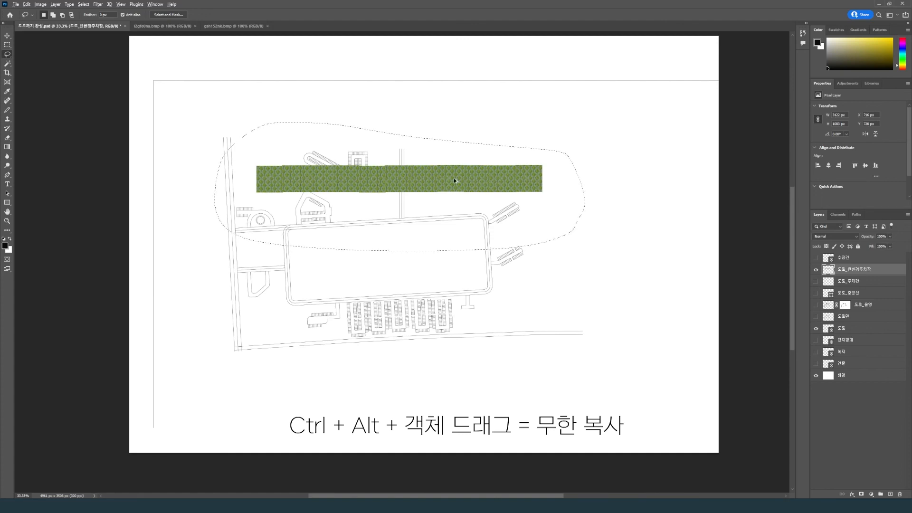
pyautogui.moveTo(451, 180); pyautogui.dragTo(449, 234)
pyautogui.moveTo(449, 234)
pyautogui.mouseDown()
pyautogui.moveTo(451, 292)
pyautogui.moveTo(446, 138)
pyautogui.mouseUp()
pyautogui.press('m')
pyautogui.hotkey('ctrl', 'd')
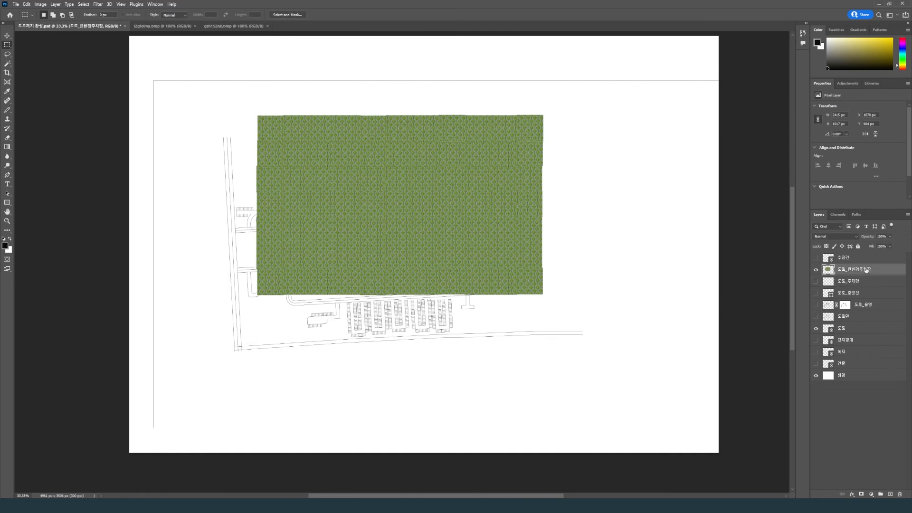
# Scale the grass-block field down proportionally to about 35% with Free Transform and apply it.
pyautogui.hotkey('ctrl', 't')
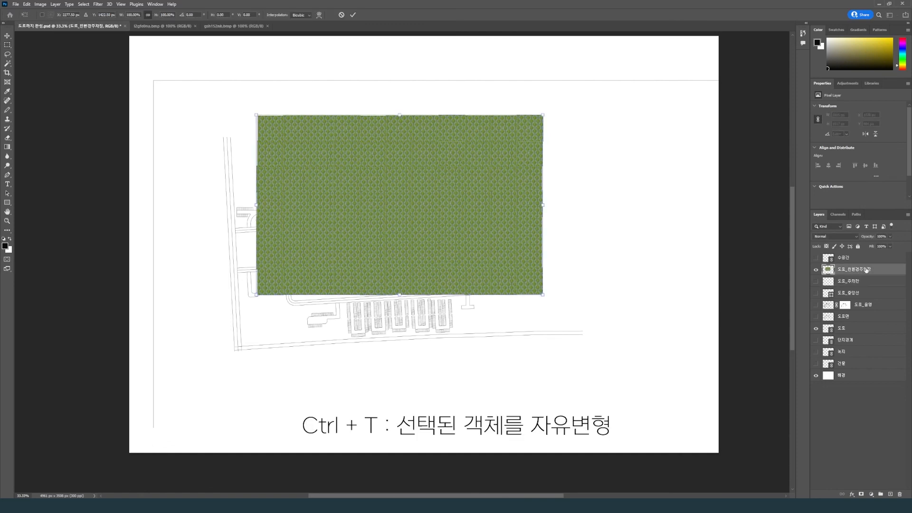
pyautogui.click(40, 4)
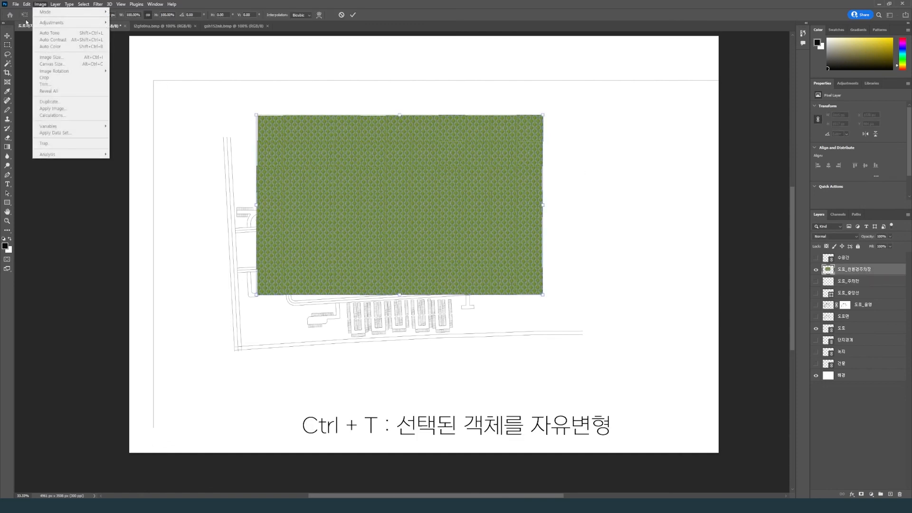
pyautogui.moveTo(27, 4)
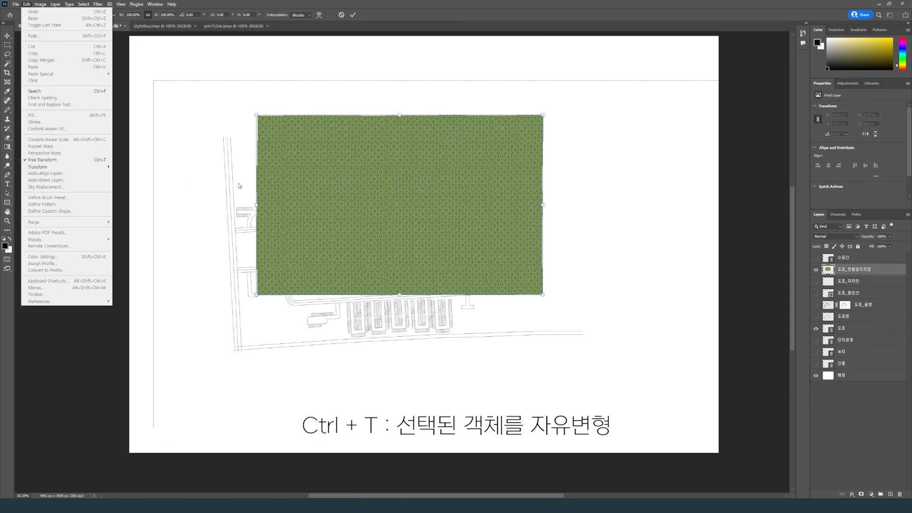
pyautogui.click(543, 296)
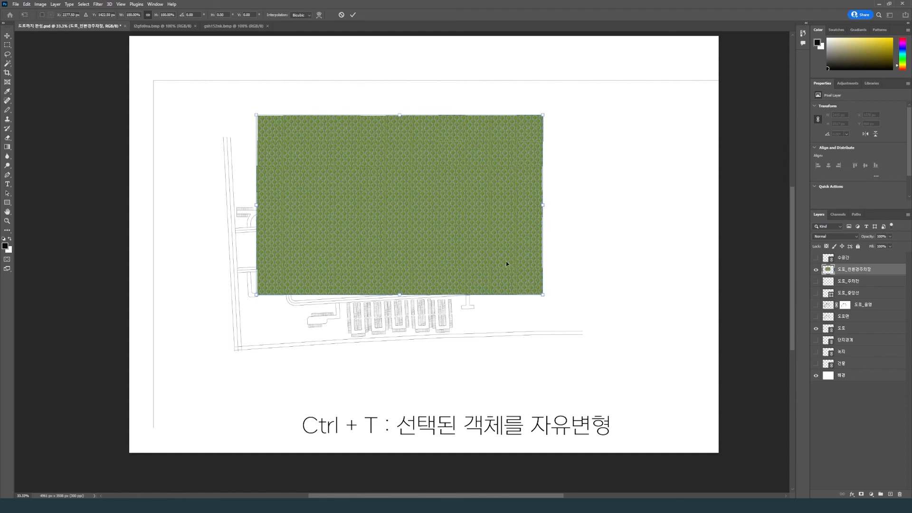
pyautogui.moveTo(543, 296); pyautogui.dragTo(358, 178)
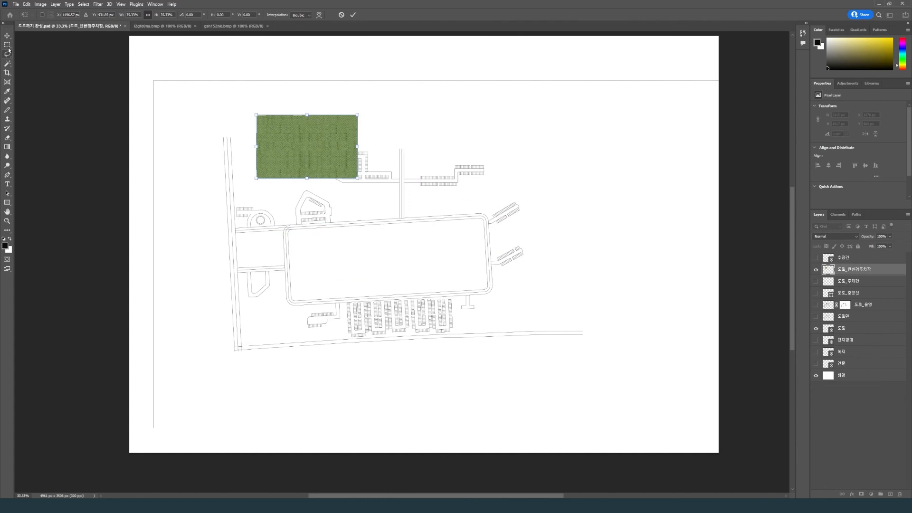
pyautogui.click(8, 54)
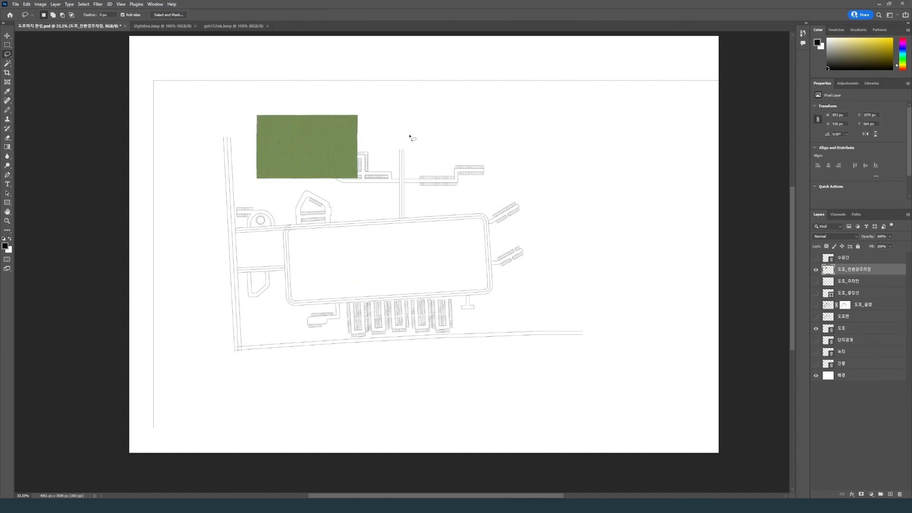
# Lasso the reduced grass-block field and duplicate it into a block three wide and two high, then deselect.
pyautogui.moveTo(384, 114)
pyautogui.mouseDown()
pyautogui.moveTo(235, 106)
pyautogui.moveTo(231, 179)
pyautogui.moveTo(292, 227)
pyautogui.moveTo(379, 205)
pyautogui.moveTo(399, 156)
pyautogui.moveTo(402, 133)
pyautogui.mouseUp()
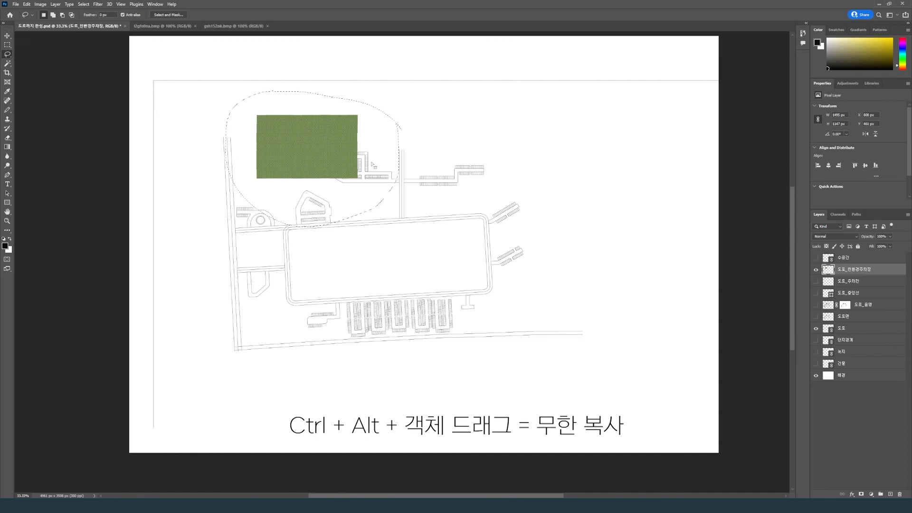
pyautogui.moveTo(323, 159); pyautogui.dragTo(514, 221)
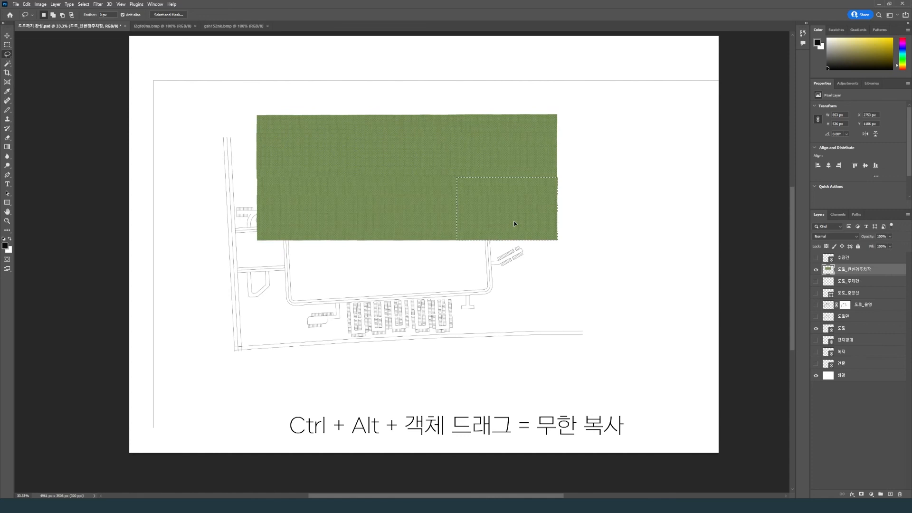
pyautogui.click(7, 44)
pyautogui.click(106, 73)
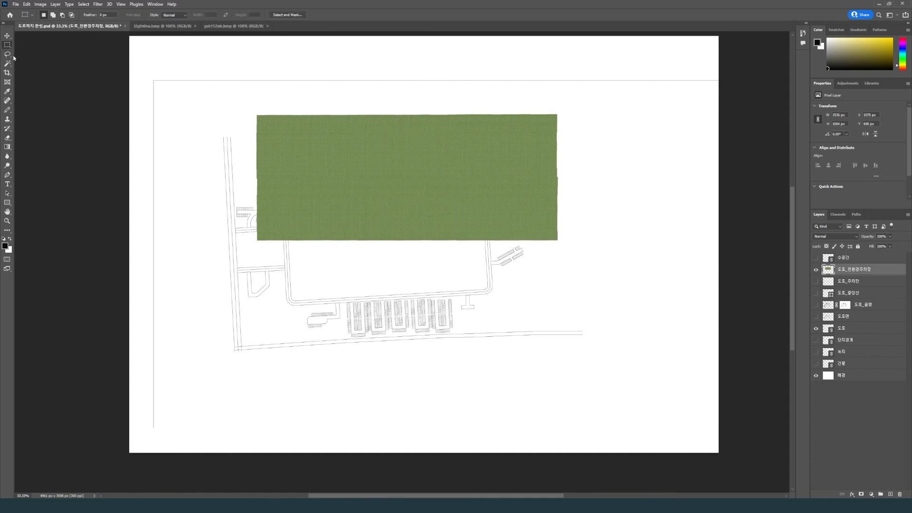
# Scale the 도로_친환경주차장 texture to about 71% with Free Transform and move it down over the lower parking area.
pyautogui.click(871, 282)
pyautogui.click(865, 274)
pyautogui.hotkey('ctrl', 't')
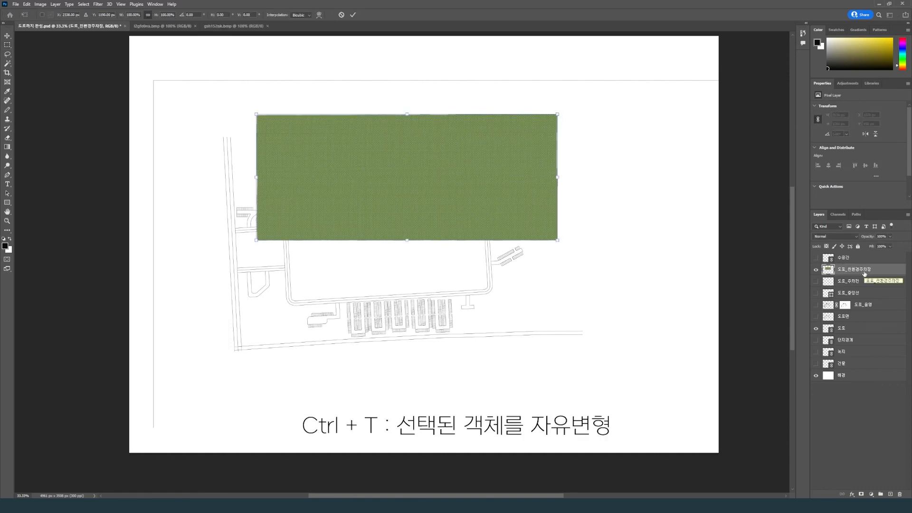
pyautogui.moveTo(558, 241); pyautogui.dragTo(534, 231)
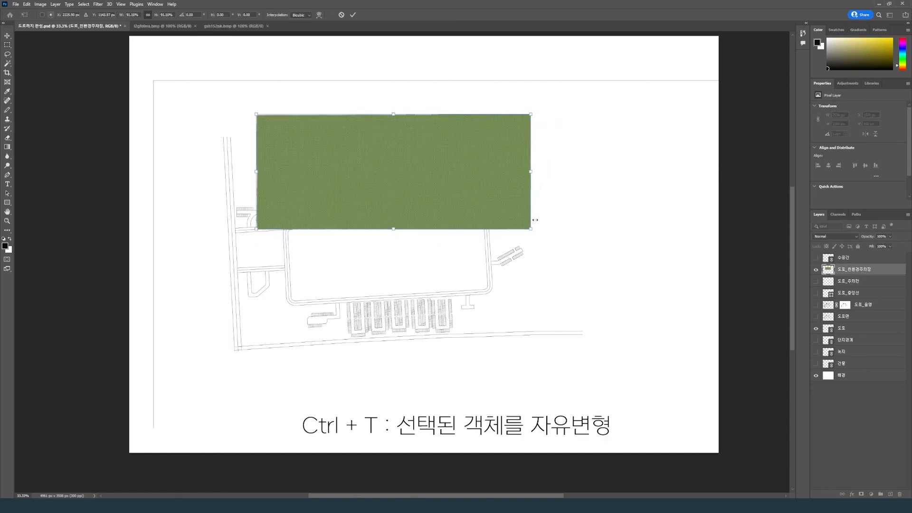
pyautogui.moveTo(429, 184); pyautogui.dragTo(441, 307)
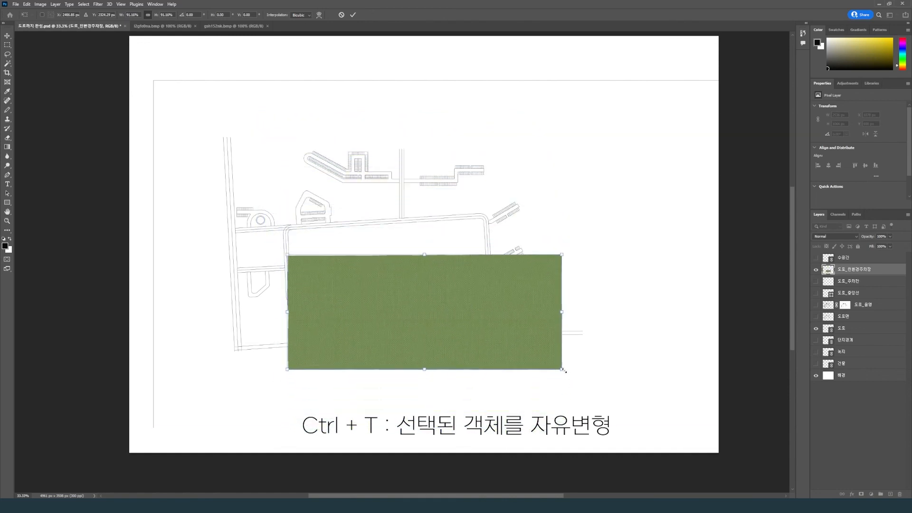
pyautogui.moveTo(563, 370); pyautogui.dragTo(553, 357)
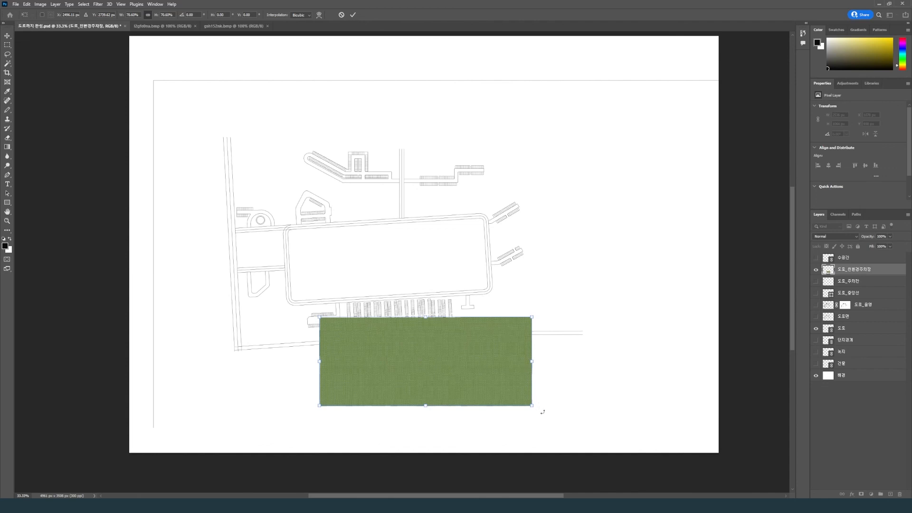
# Rotate the texture by about -3° to match the site's angle and position it to cover the lower parking lots completely.
pyautogui.moveTo(542, 413); pyautogui.dragTo(549, 410)
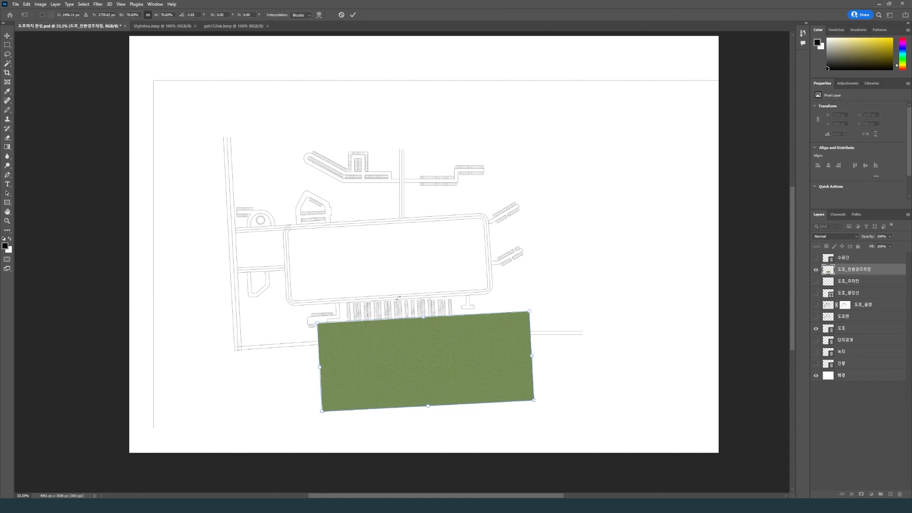
pyautogui.moveTo(421, 378); pyautogui.dragTo(396, 335)
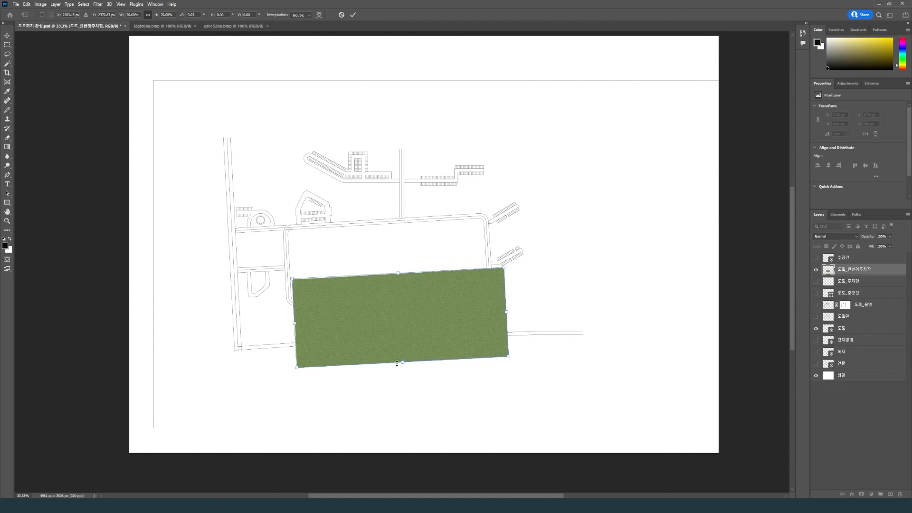
pyautogui.press('Return')
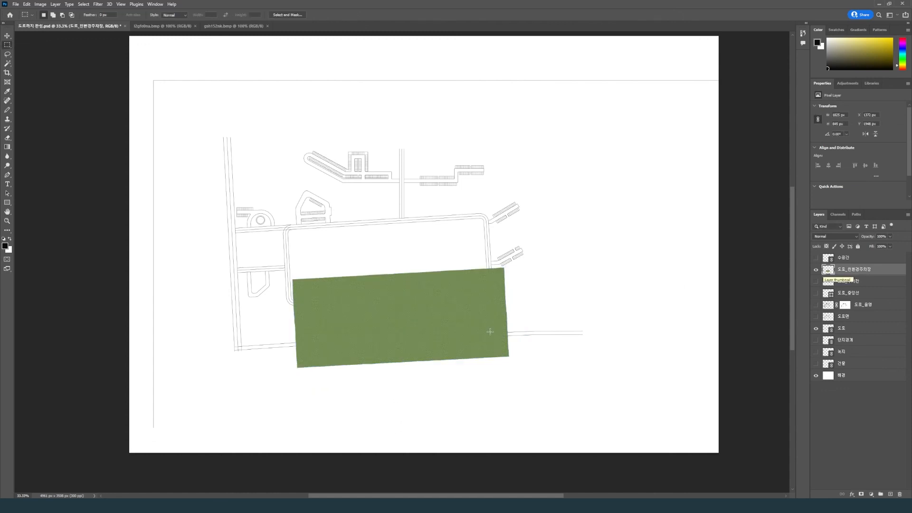
# Hide and show the 도로_친환경주차장 layer to check its coverage of the parking lots underneath.
pyautogui.click(816, 270)
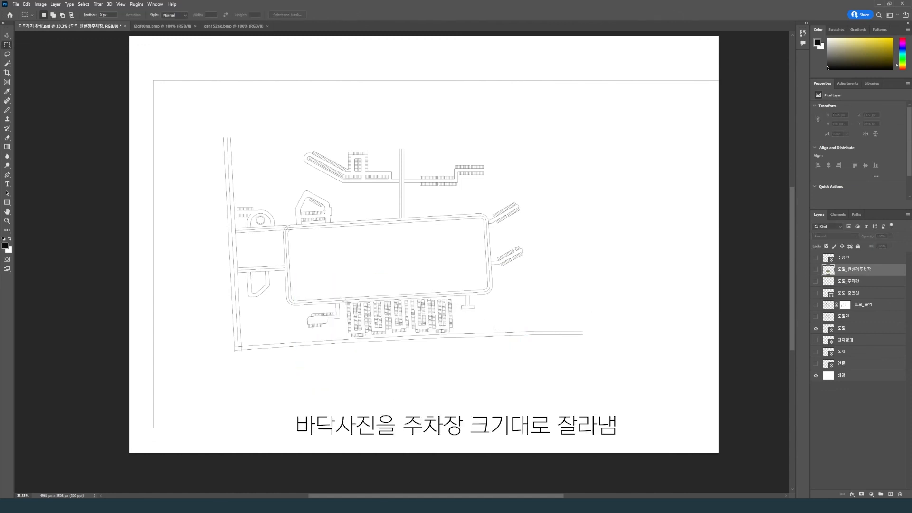
pyautogui.click(816, 270)
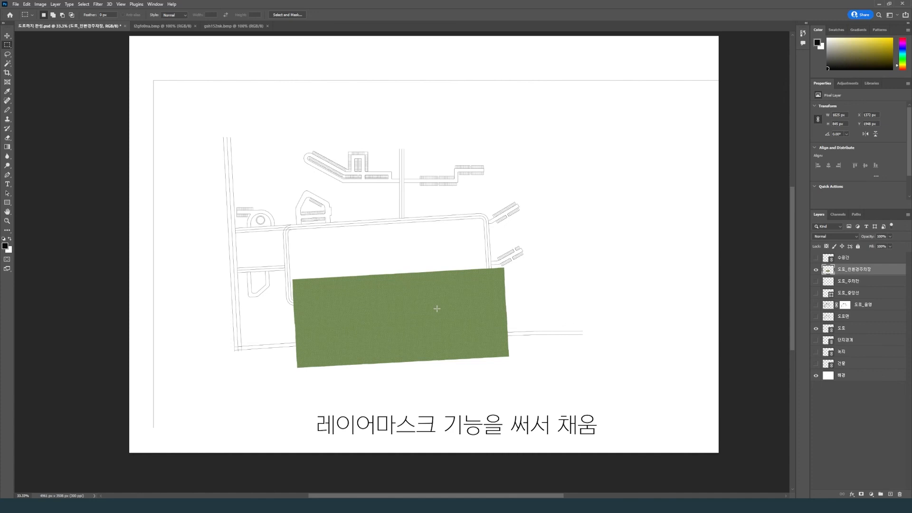
# Hide the 도로_친환경주차장 texture layer to expose the stall lines of the lower parking lots.
pyautogui.click(816, 270)
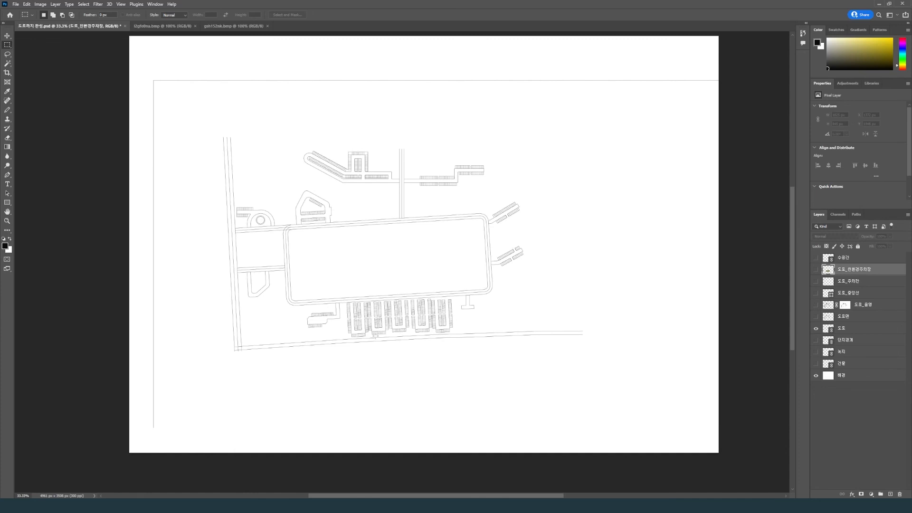
pyautogui.hotkey('ctrl', '+')
pyautogui.hotkey('ctrl', '+')
pyautogui.hotkey('ctrl', '+')
pyautogui.scroll(-5, 375, 336)
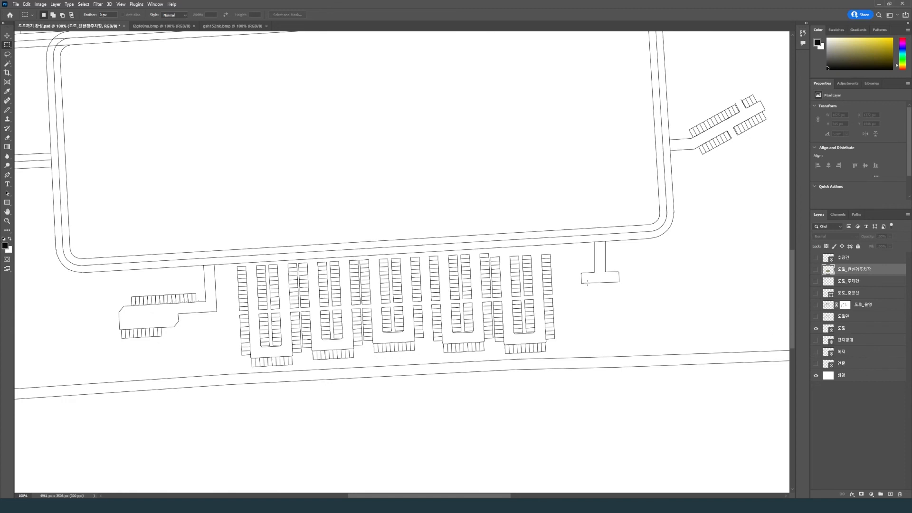
# Show the 도로면 layer and outline the lower parking lots along the two road edges with the Polygonal Lasso.
pyautogui.click(8, 54)
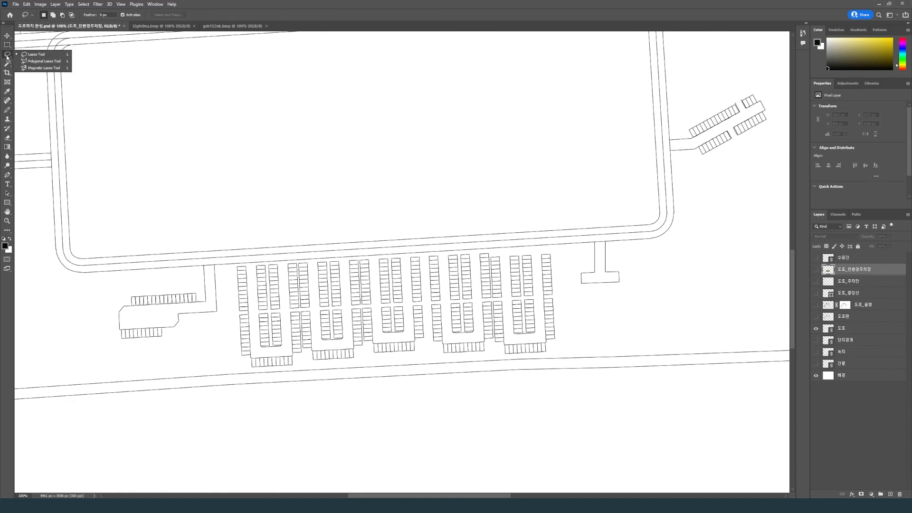
pyautogui.click(32, 62)
pyautogui.hotkey('ctrl', '+')
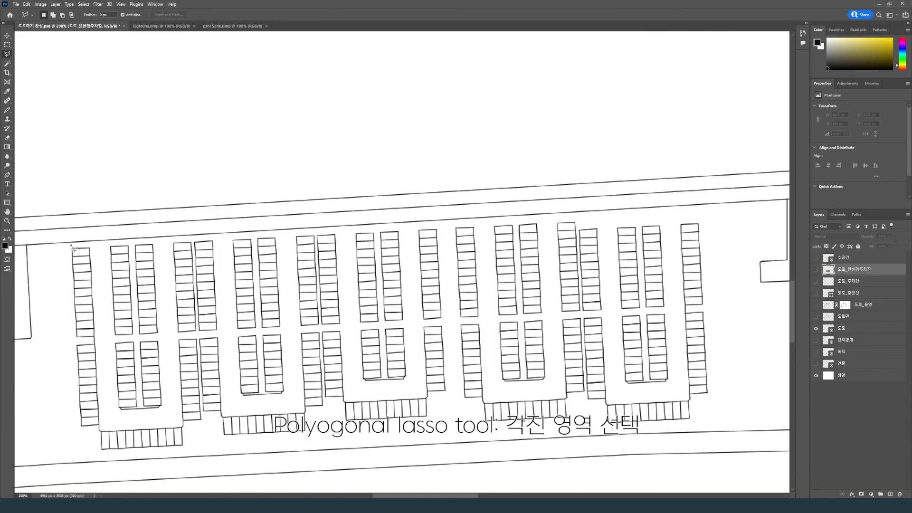
pyautogui.scroll(-2, 86, 466)
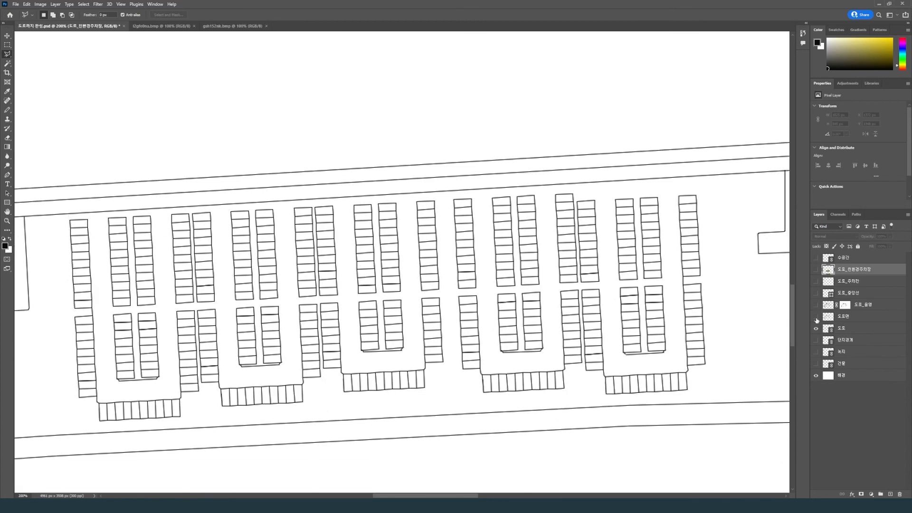
pyautogui.click(816, 317)
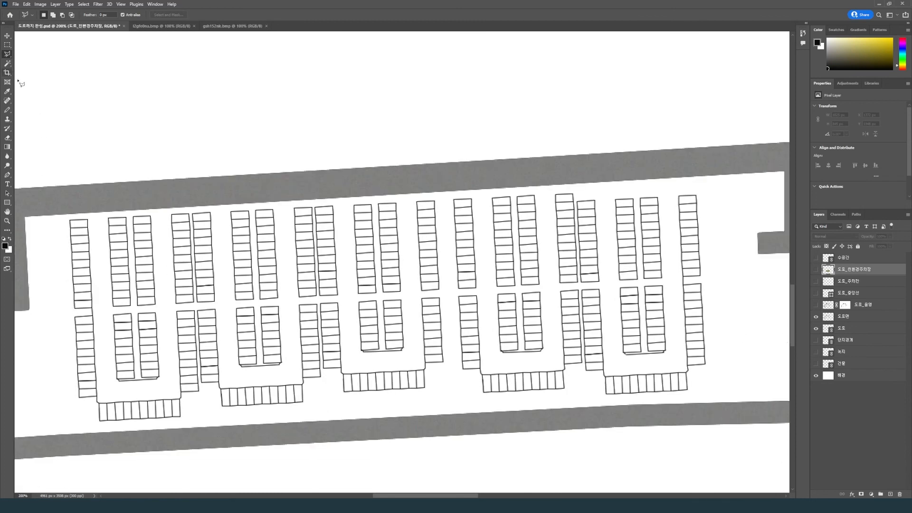
pyautogui.click(68, 215)
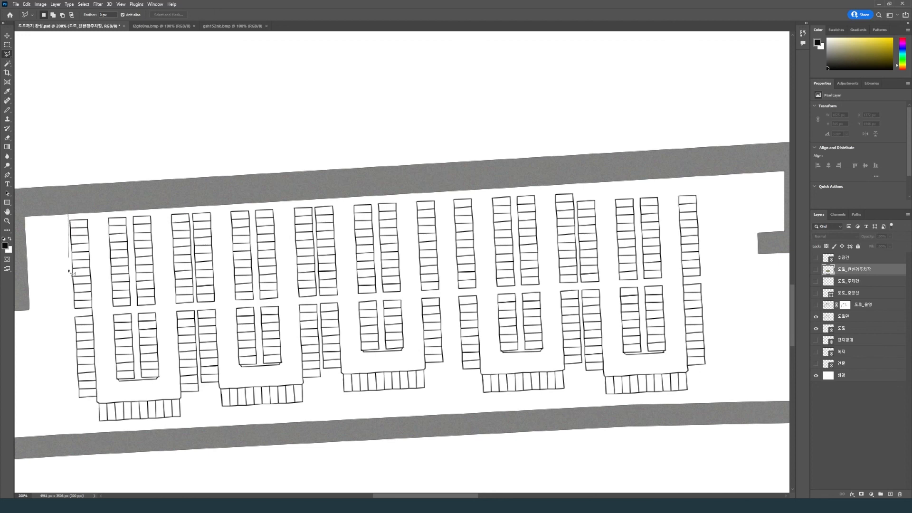
pyautogui.click(80, 434)
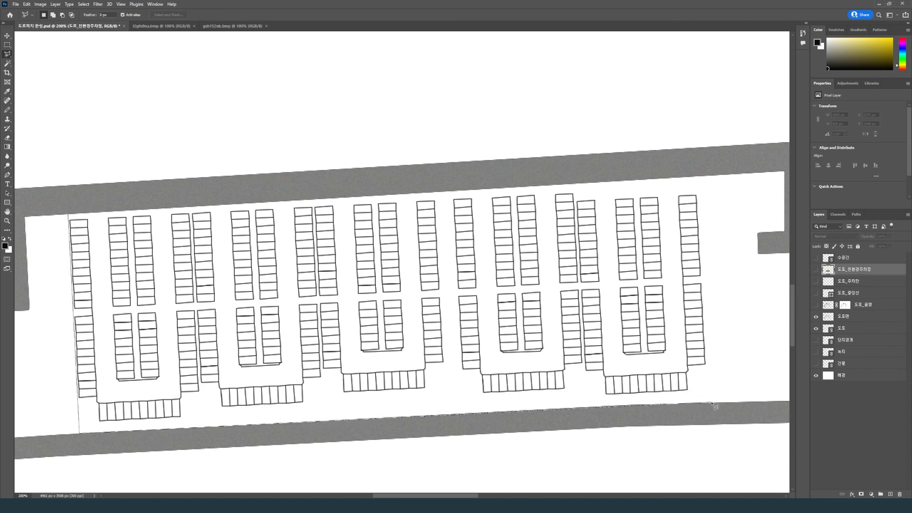
pyautogui.click(710, 402)
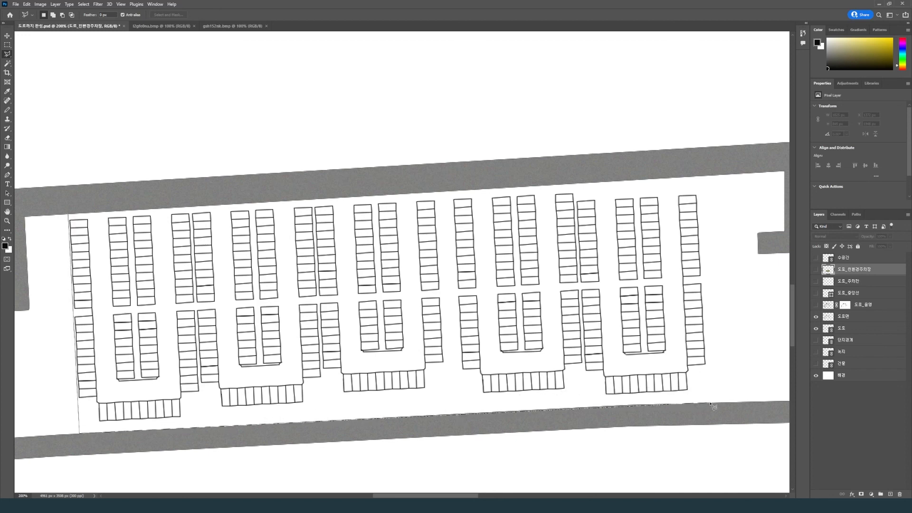
pyautogui.doubleClick(697, 179)
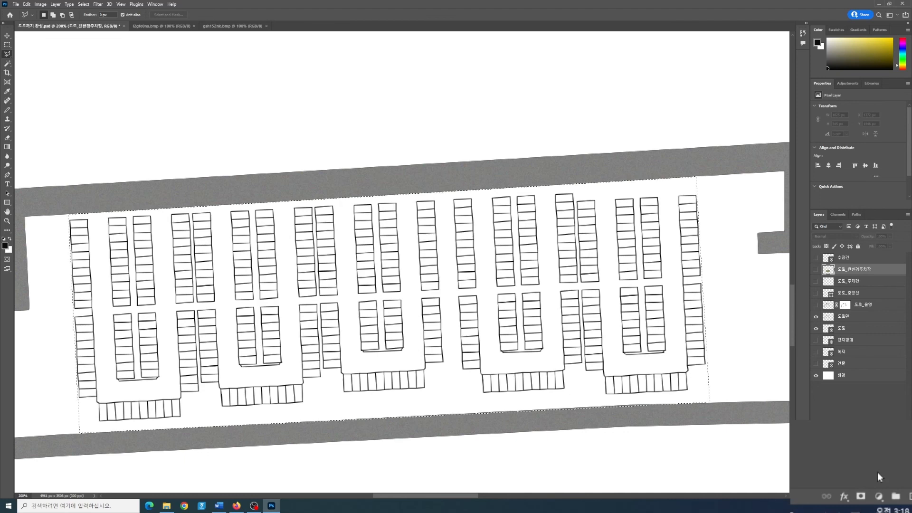
pyautogui.click(861, 496)
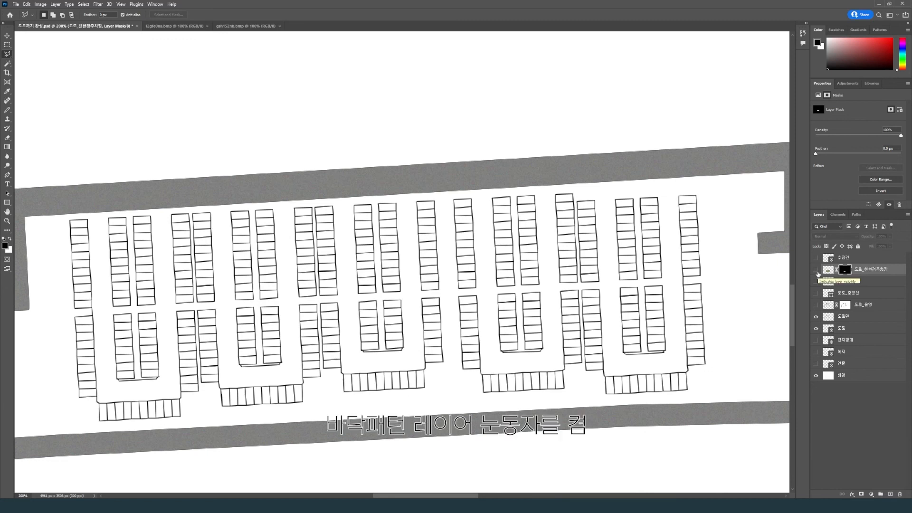
pyautogui.click(816, 269)
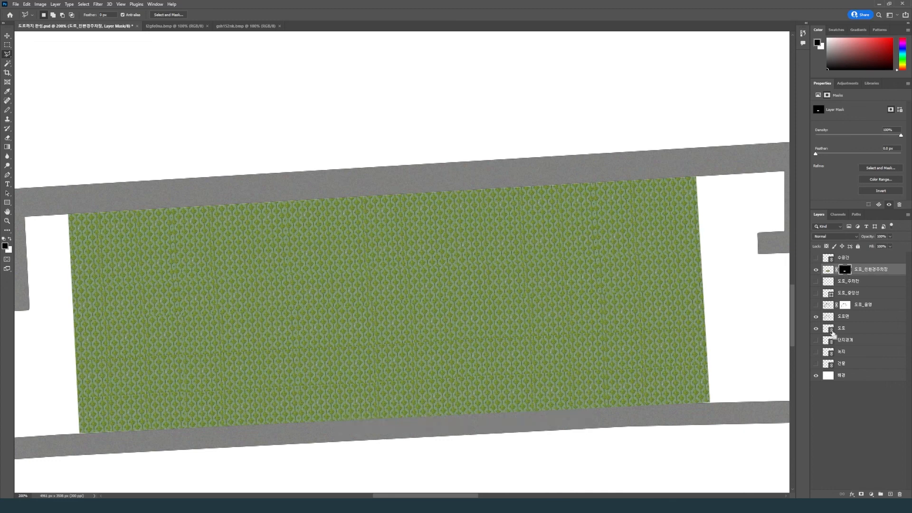
pyautogui.hotkey('ctrl', 'z')
# Show the 도로_친환경주차장 layer and add a layer mask that limits the texture to the lassoed parking area.
pyautogui.click(816, 270)
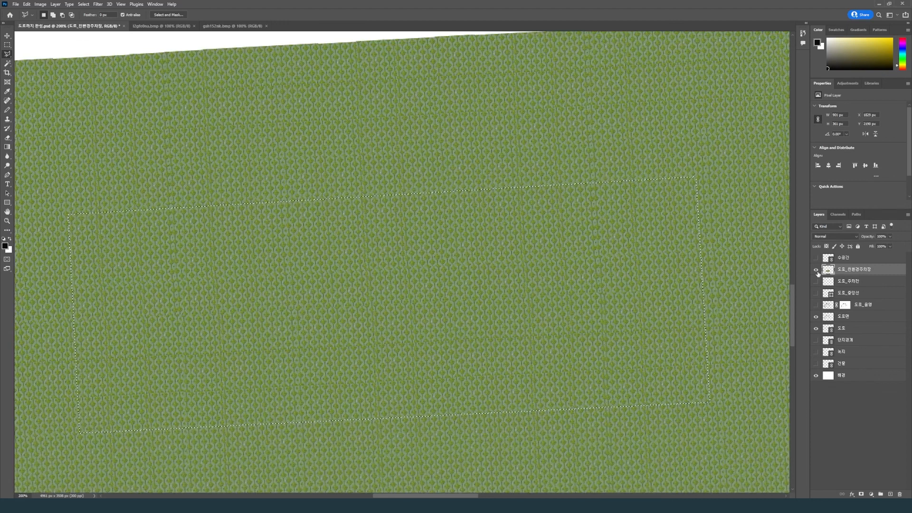
pyautogui.click(861, 495)
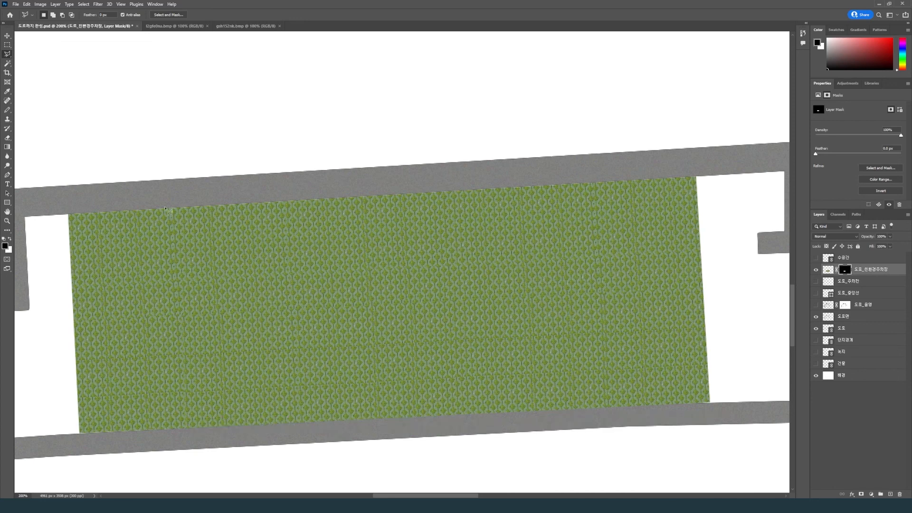
pyautogui.hotkey('ctrl', '-')
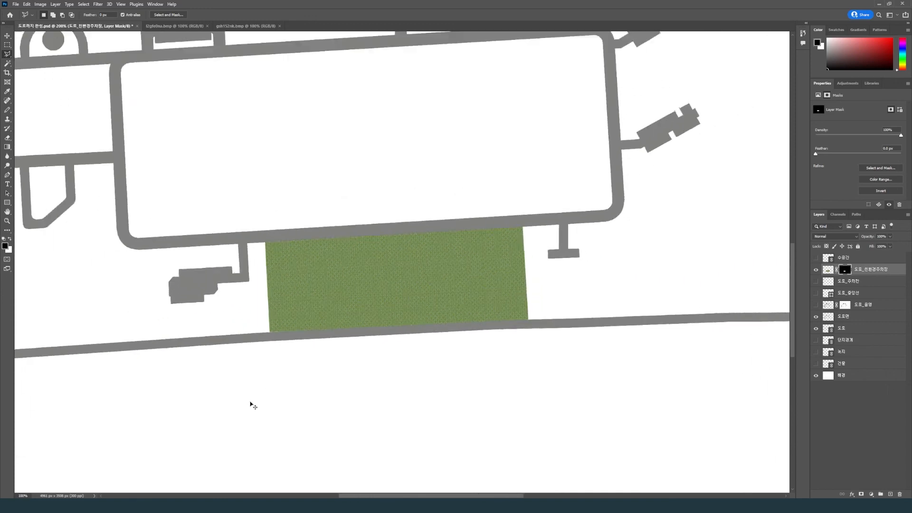
pyautogui.hotkey('ctrl', '-')
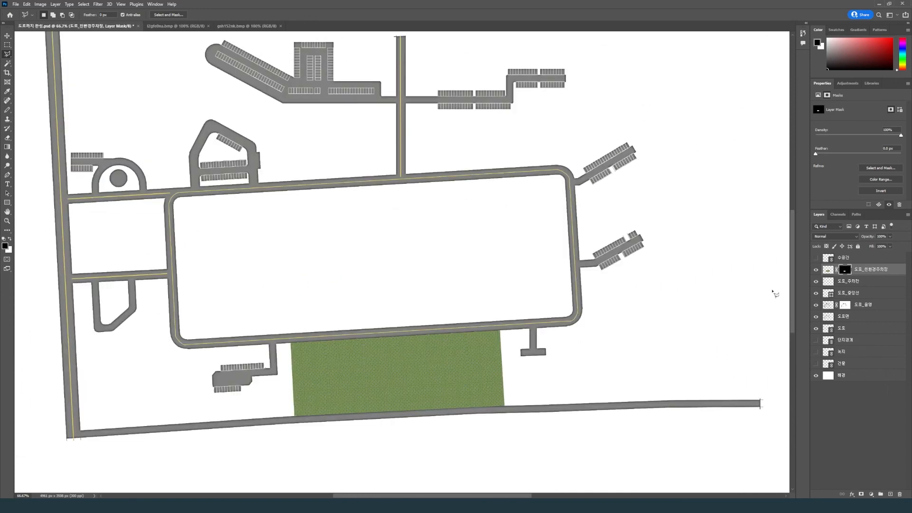
# Target the 도로_친환경주차장 layer's image instead of its mask and reduce the texture's opacity.
pyautogui.click(868, 271)
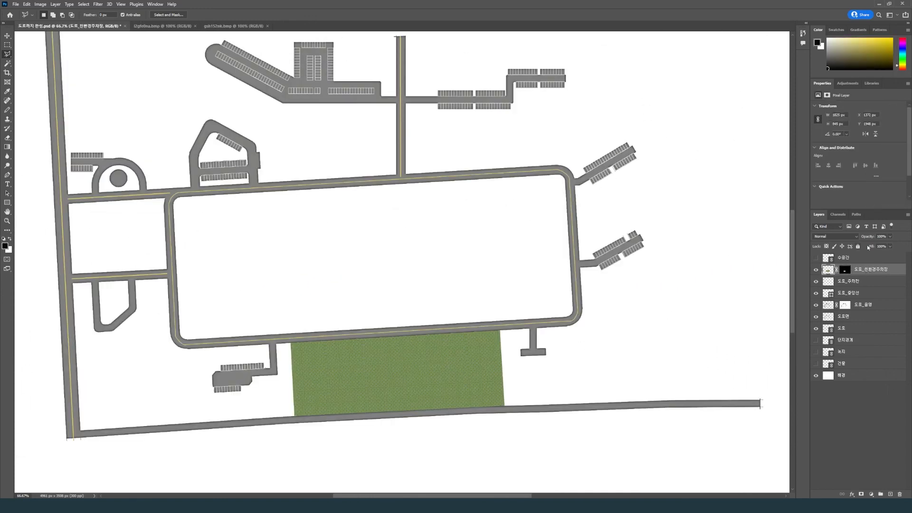
pyautogui.click(890, 236)
pyautogui.moveTo(892, 246)
pyautogui.mouseDown()
pyautogui.moveTo(871, 250)
pyautogui.moveTo(888, 246)
pyautogui.mouseUp()
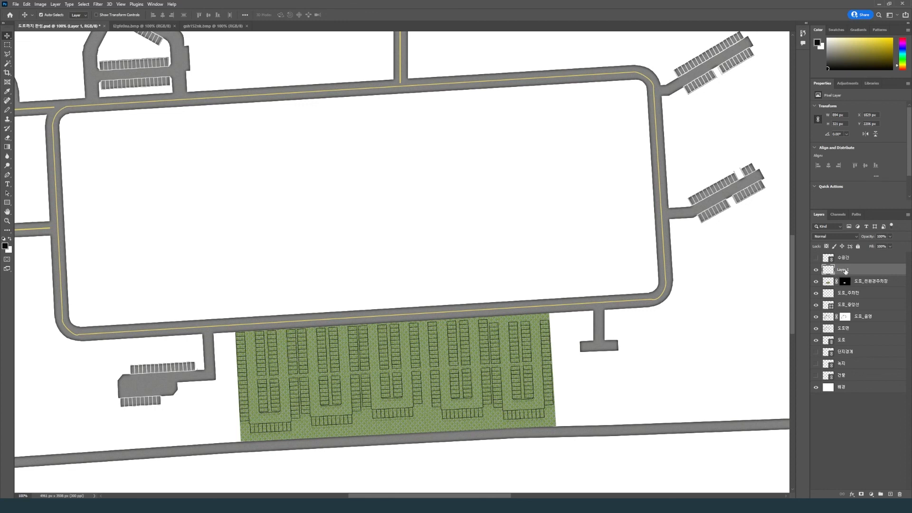
# Turn the stall lines on Layer 1 white by setting Lightness to +100 in Hue/Saturation.
pyautogui.hotkey('ctrl', 'u')
pyautogui.moveTo(293, 186); pyautogui.dragTo(342, 197)
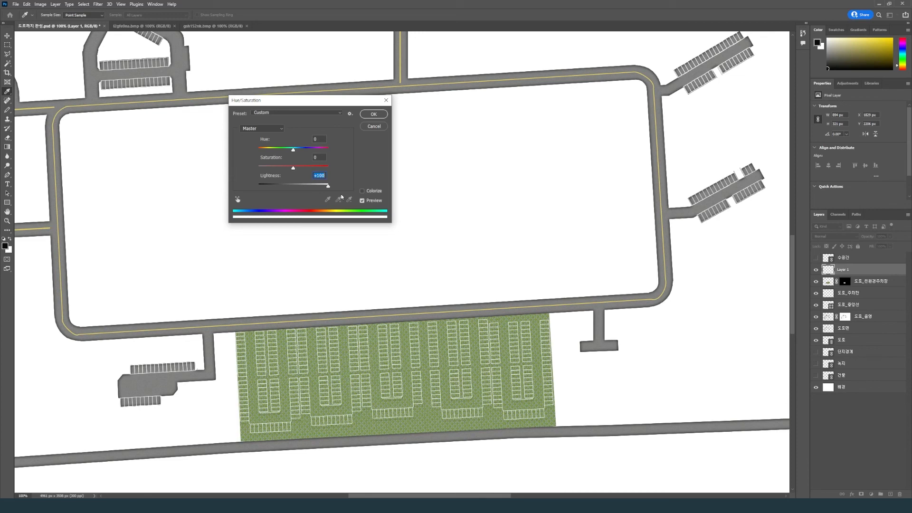
pyautogui.press('Return')
pyautogui.hotkey('ctrl', '-')
pyautogui.press('v')
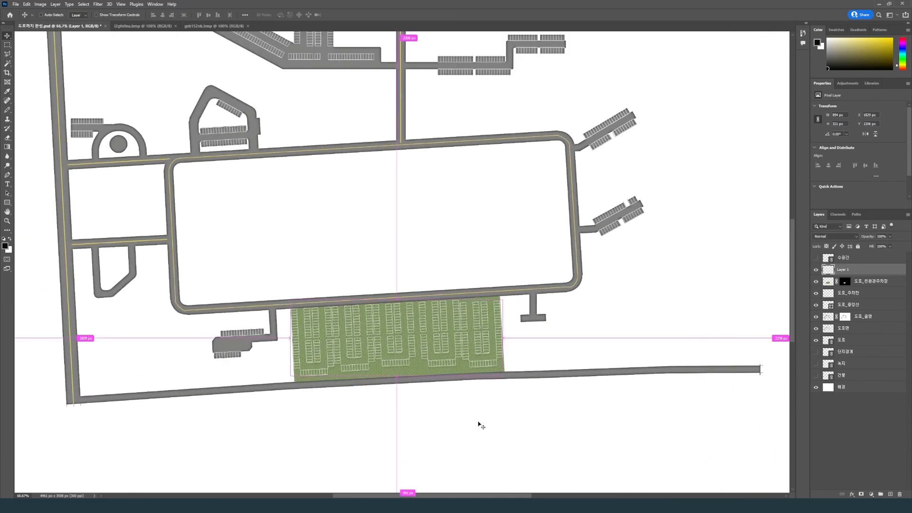
# Rename Layer 1 as 도로_친환경주차장 패턴 and deselect all layers.
pyautogui.moveTo(793, 330); pyautogui.dragTo(793, 313)
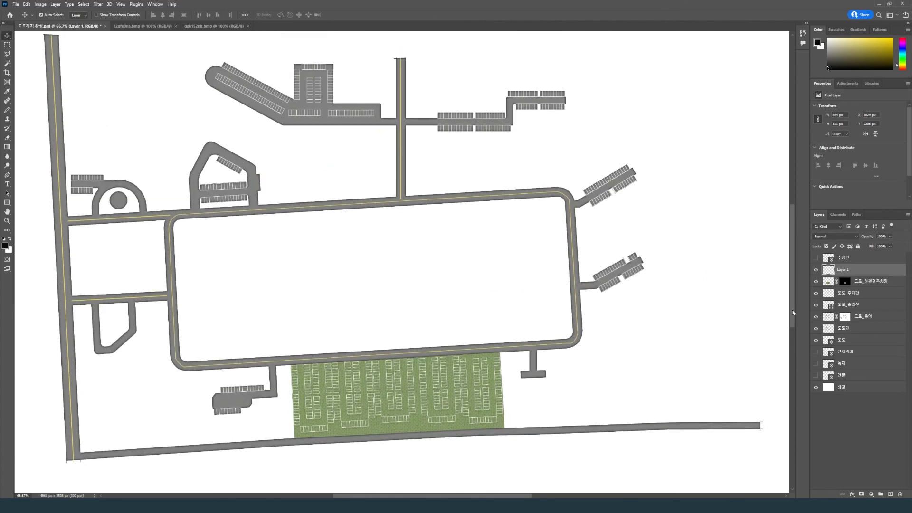
pyautogui.doubleClick(846, 270)
pyautogui.write('ㅊ')
pyautogui.write('로_친환경주차장 패턴')
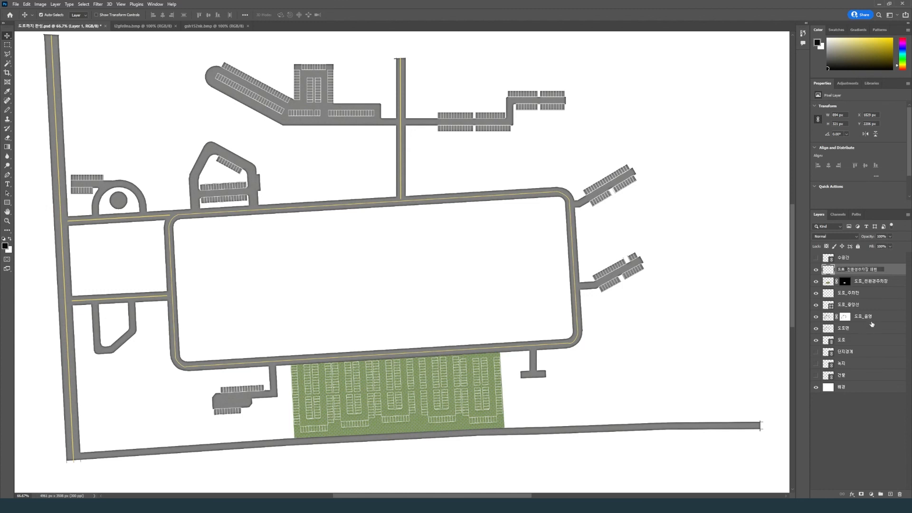
pyautogui.click(867, 398)
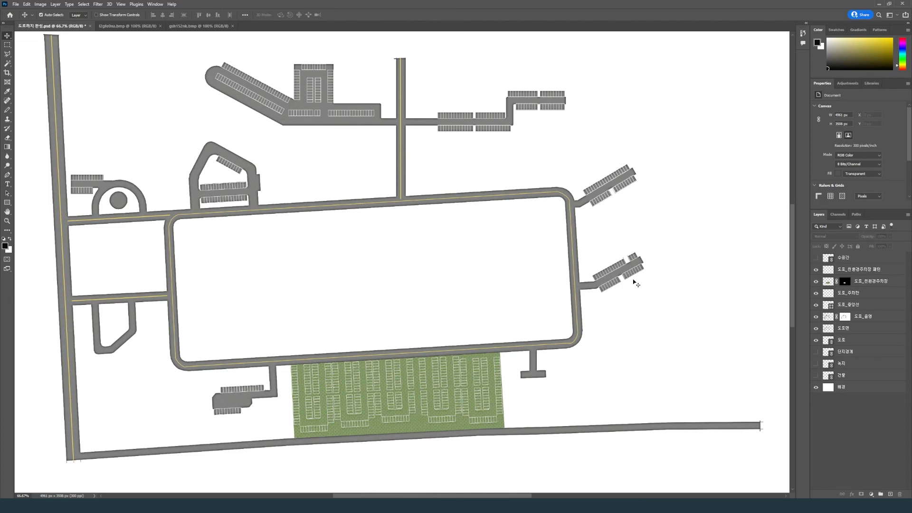
pyautogui.scroll(1, 459, 241)
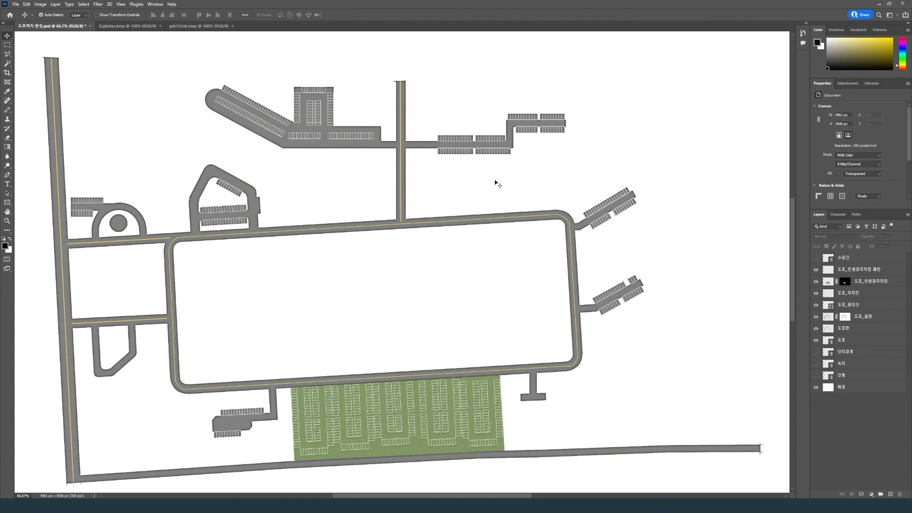
pyautogui.scroll(-1, 499, 315)
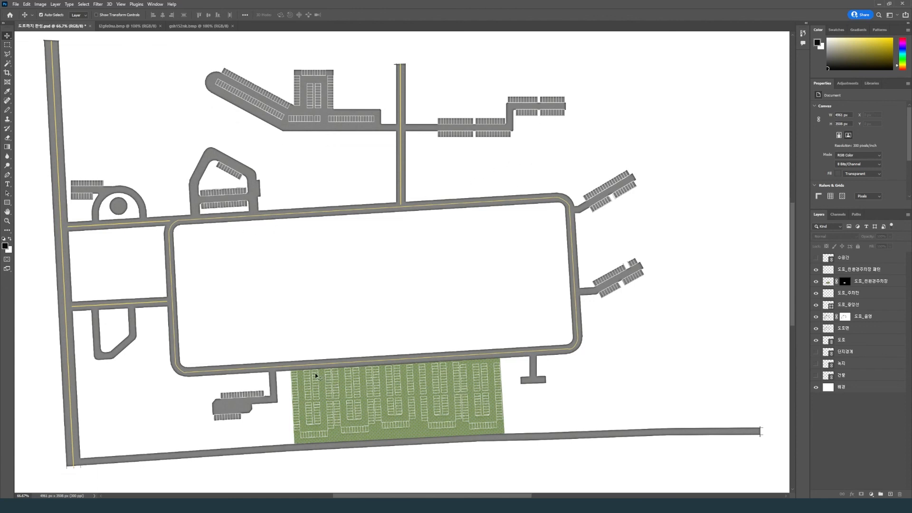